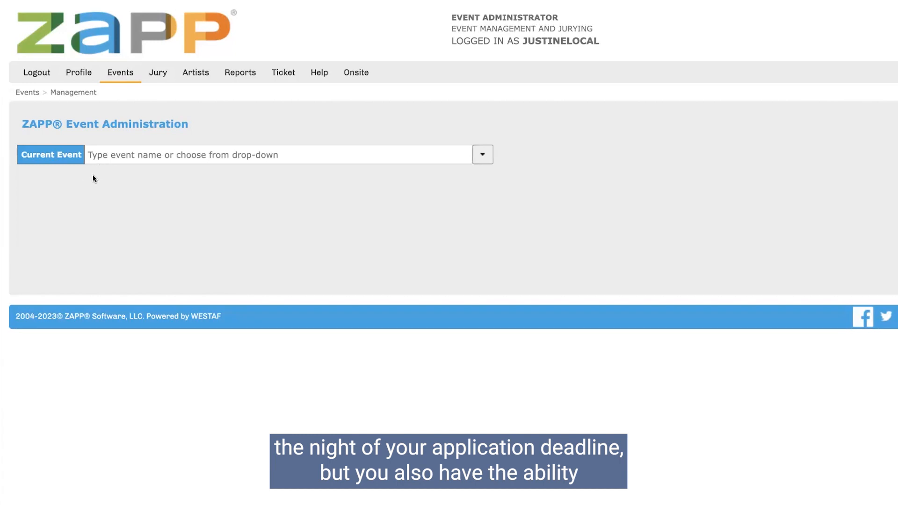
Make ZAPP Webinar Demo Event the current event and open its Event Editor
left_click(110, 160)
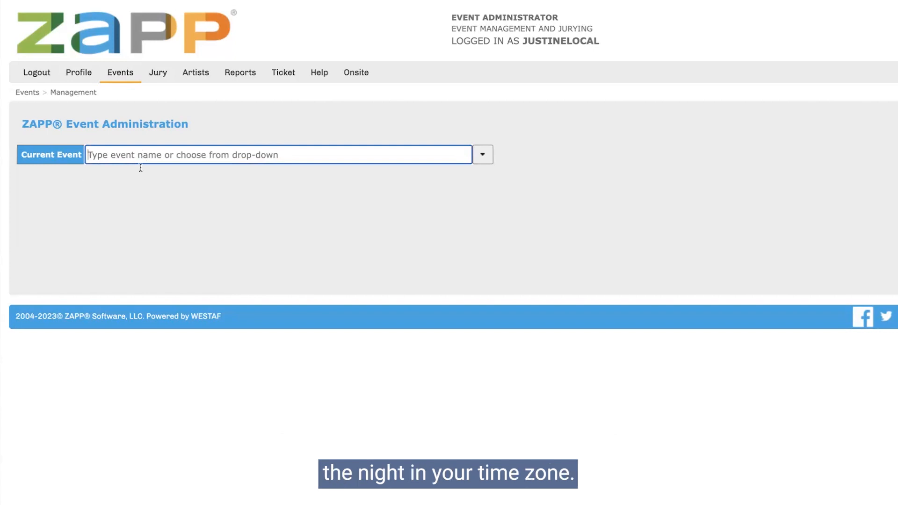
left_click(482, 155)
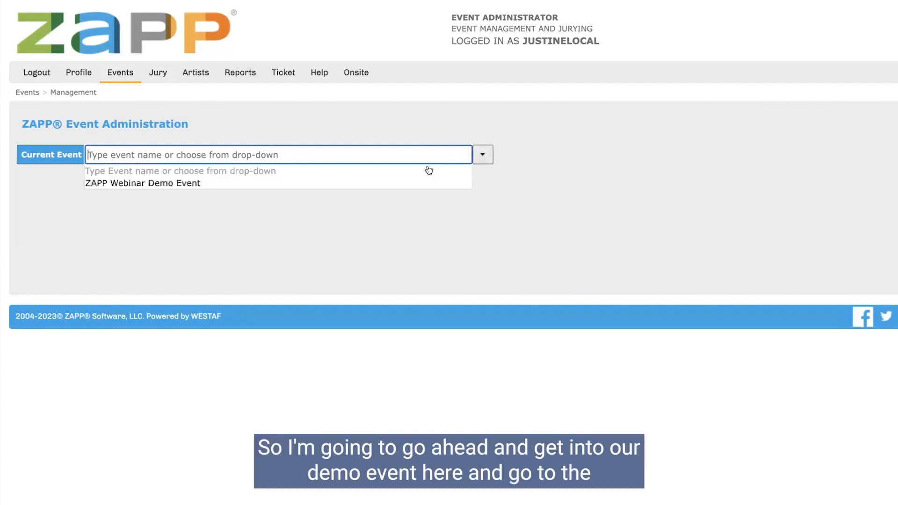
left_click(105, 182)
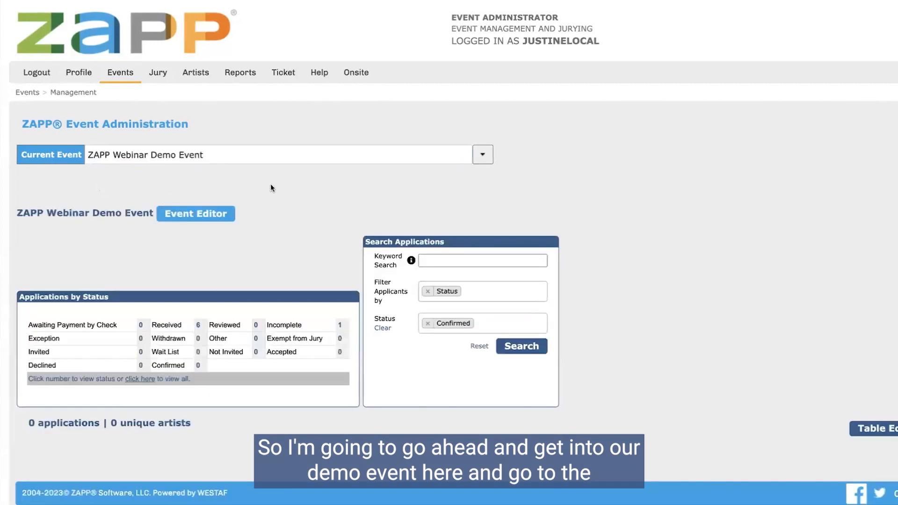
left_click(210, 214)
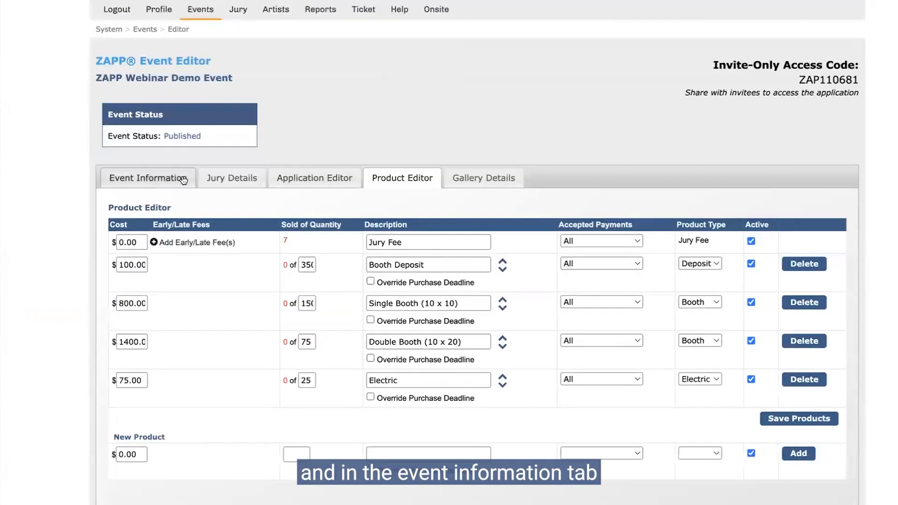
Show the demo event's information down to the Timezone and 05/31/2023 application deadline fields
left_click(183, 181)
scroll(382, 176, "down", 6)
scroll(398, 176, "down", 5)
left_click_drag(109, 265, 213, 265)
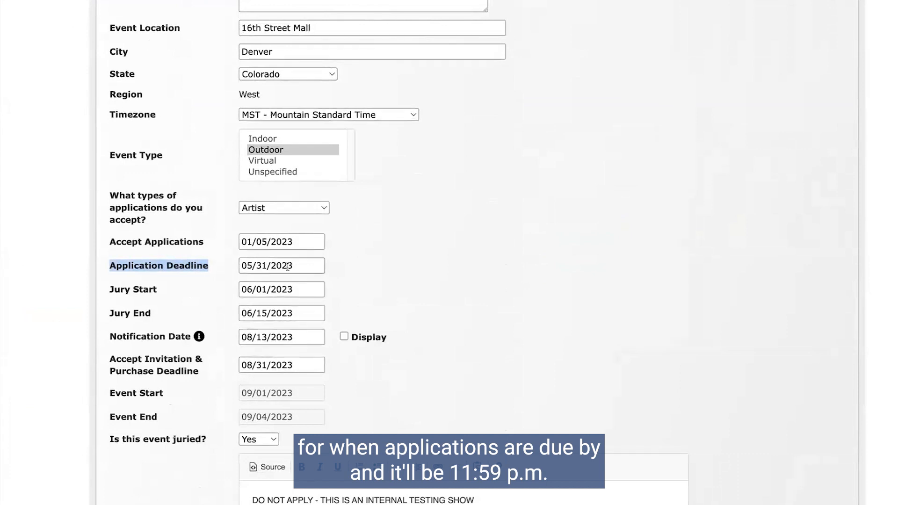
left_click_drag(109, 115, 158, 121)
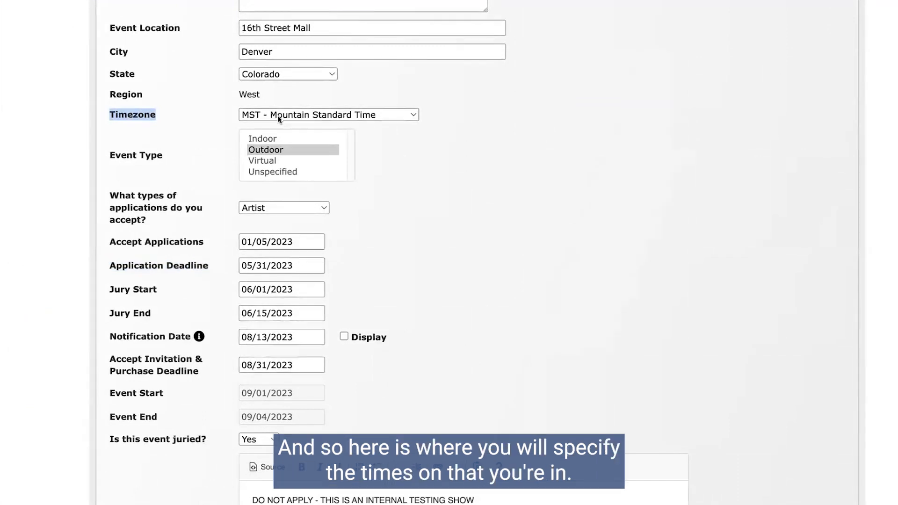
Change the event timezone from MST to HAST - Hawaii-Aleutian Standard Time
left_click(368, 116)
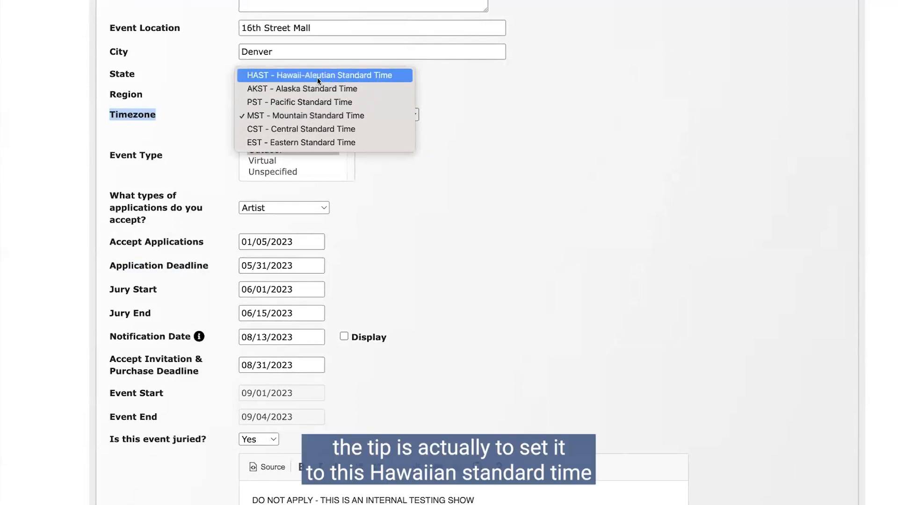
left_click(362, 76)
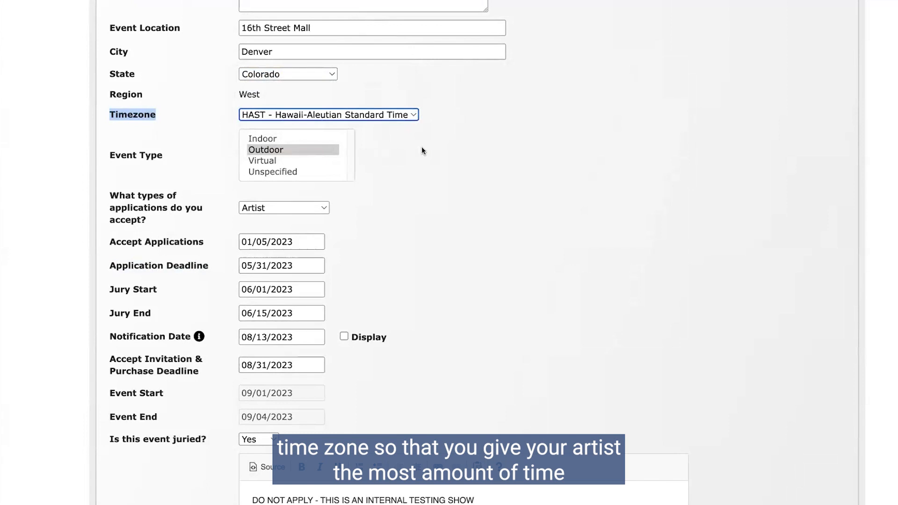
scroll(441, 183, "down", 1)
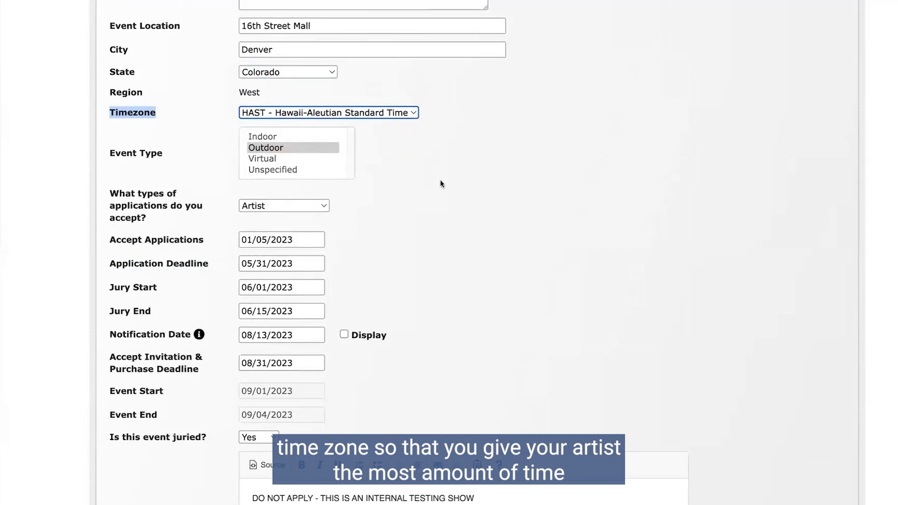
scroll(438, 188, "down", 1)
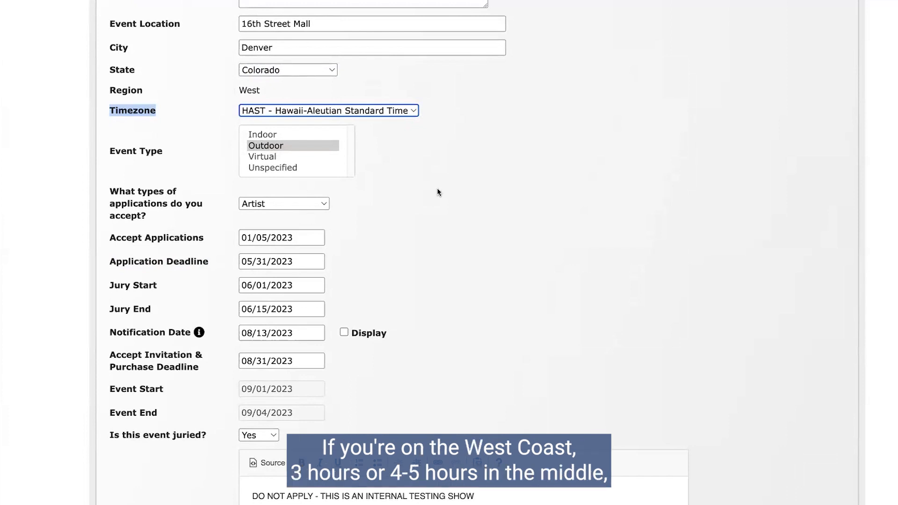
scroll(437, 189, "down", 1)
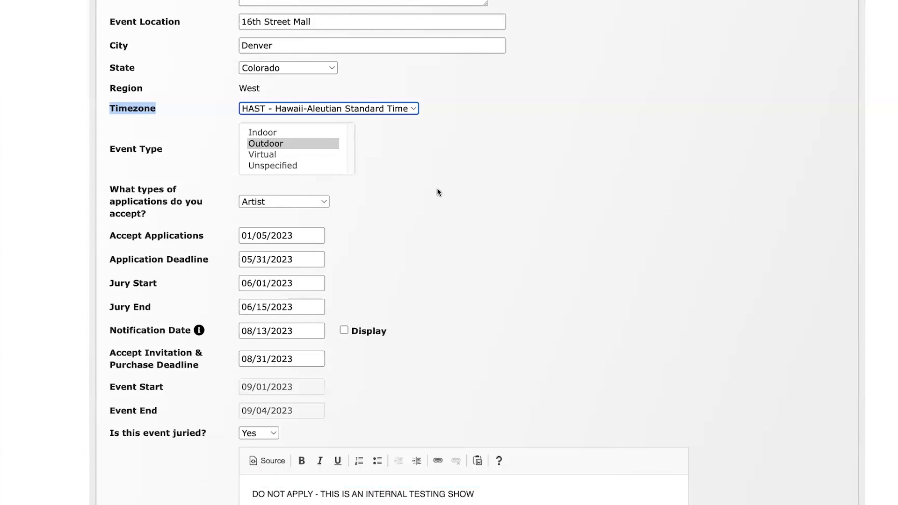
left_click(361, 129)
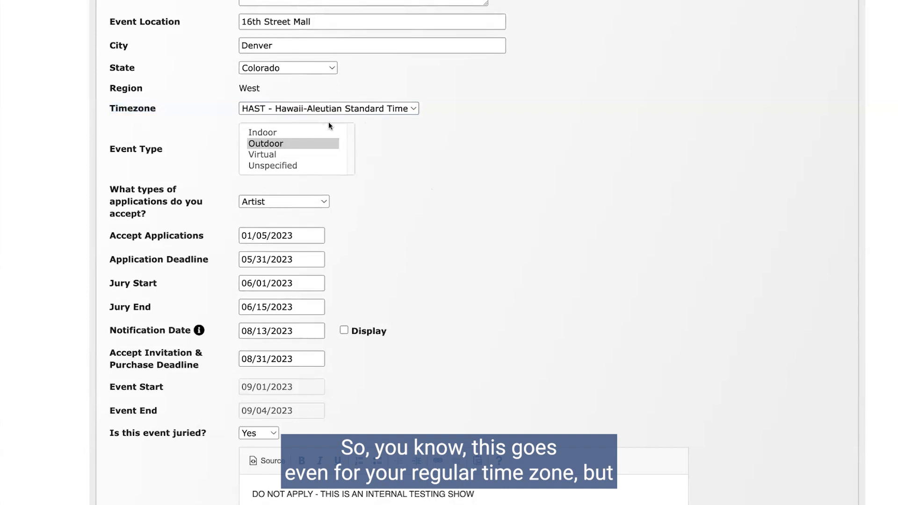
scroll(359, 157, "down", 1)
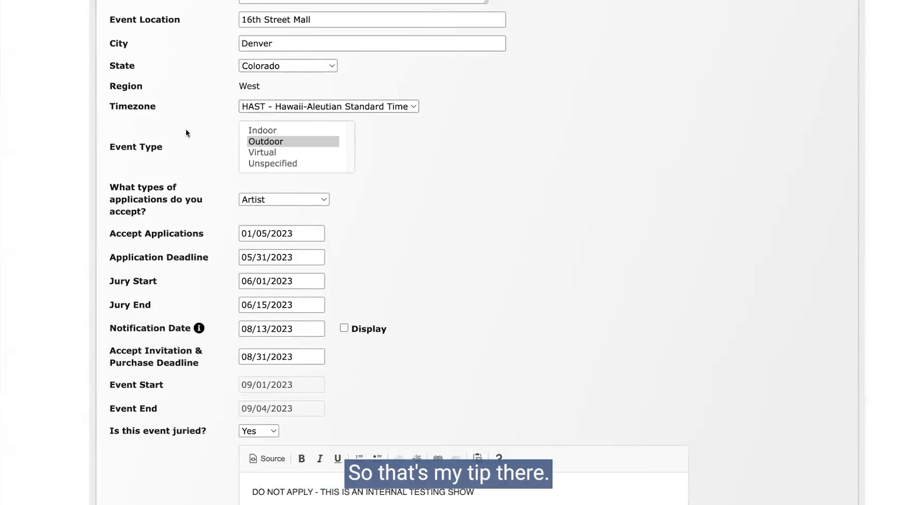
scroll(187, 133, "down", 2)
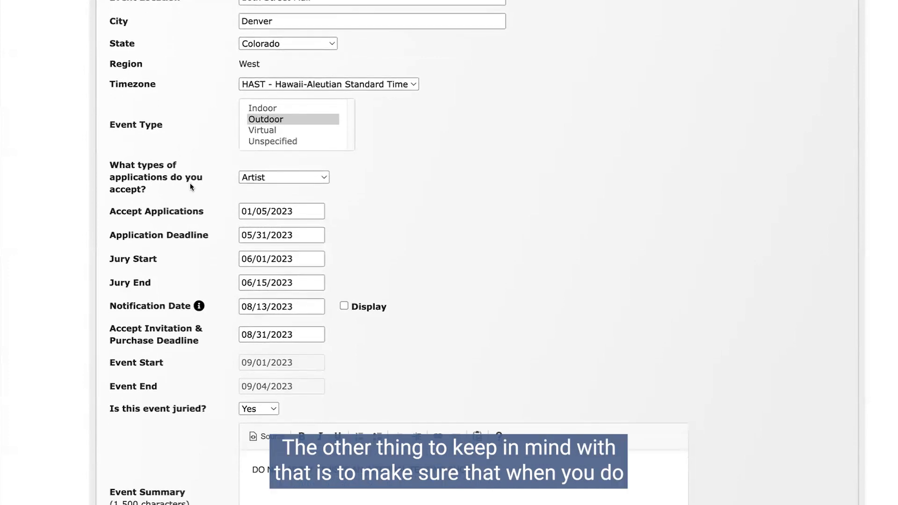
scroll(328, 235, "down", 3)
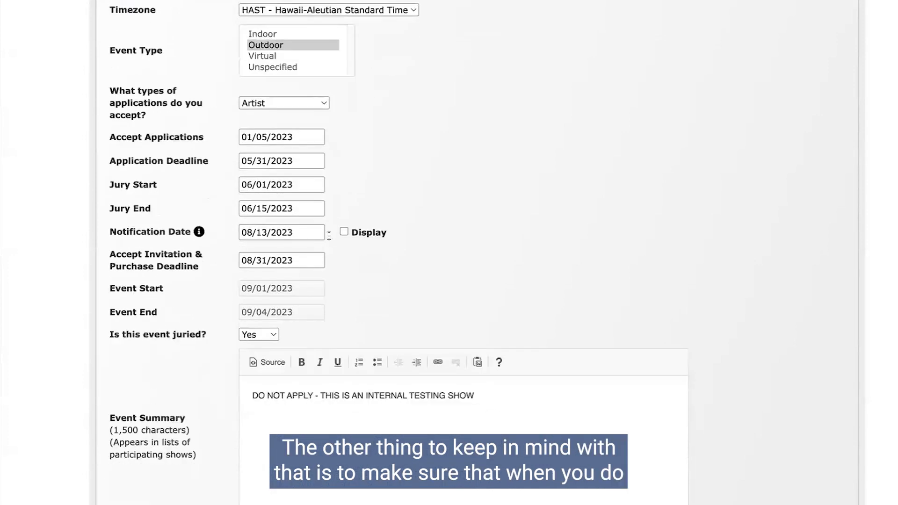
scroll(348, 341, "down", 10)
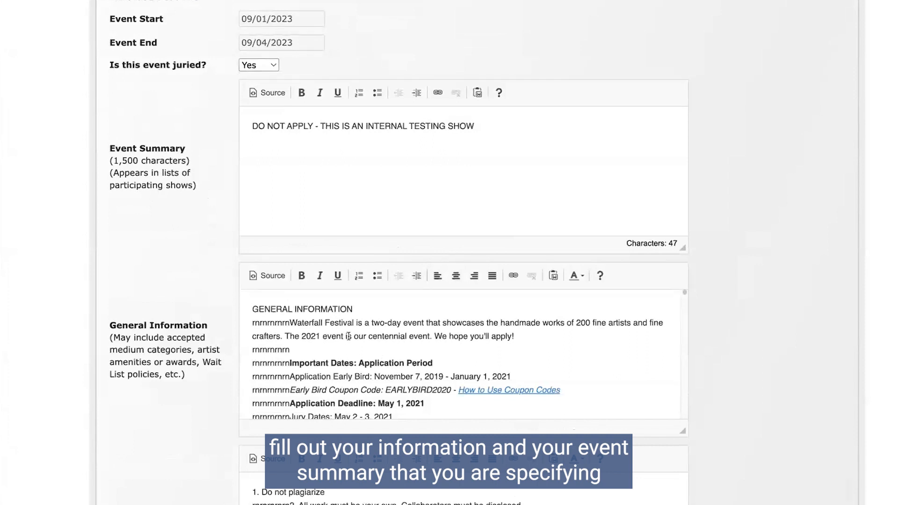
scroll(349, 336, "up", 1)
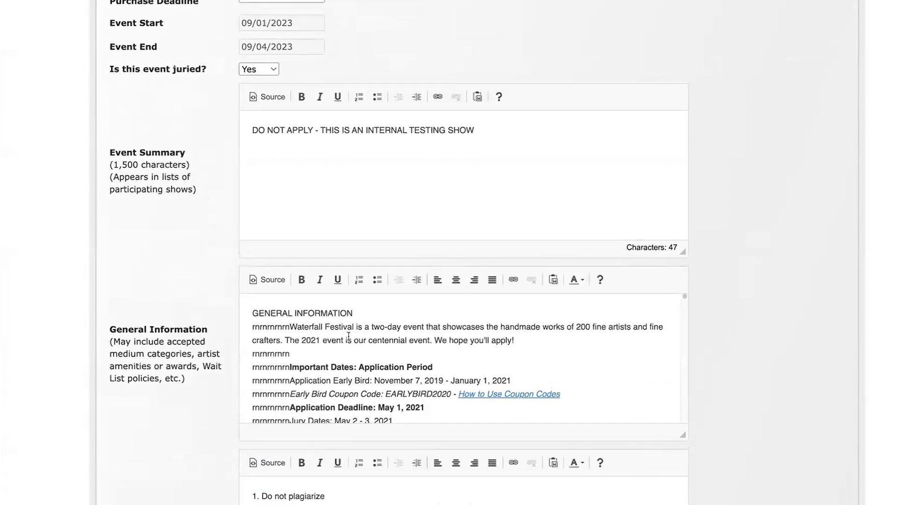
scroll(348, 334, "up", 5)
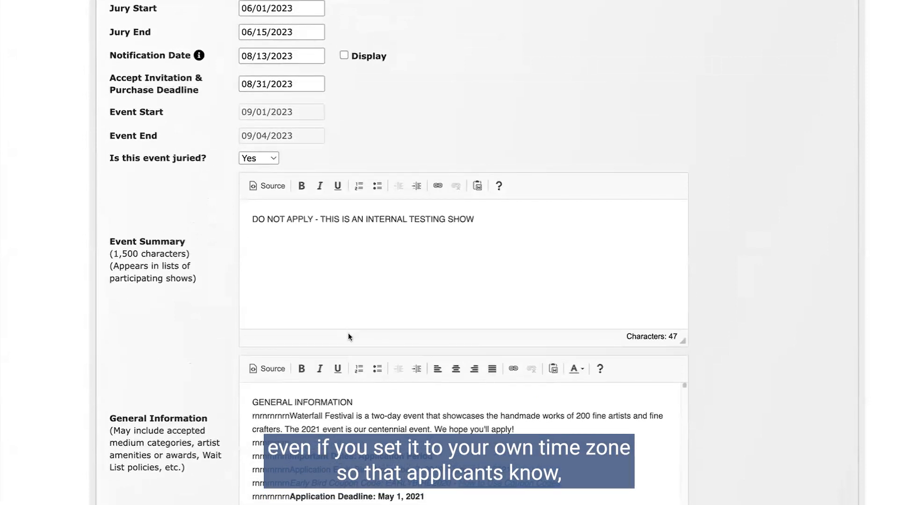
scroll(348, 336, "up", 4)
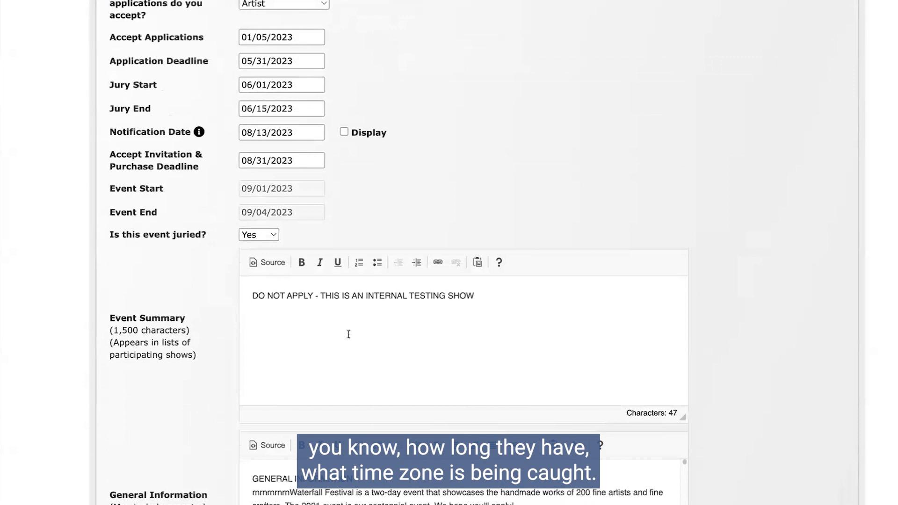
scroll(349, 334, "up", 3)
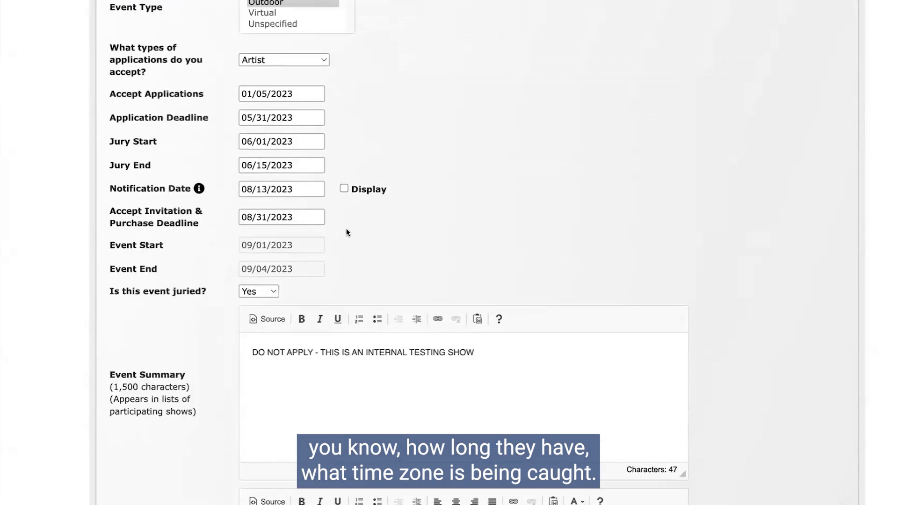
scroll(346, 233, "down", 9)
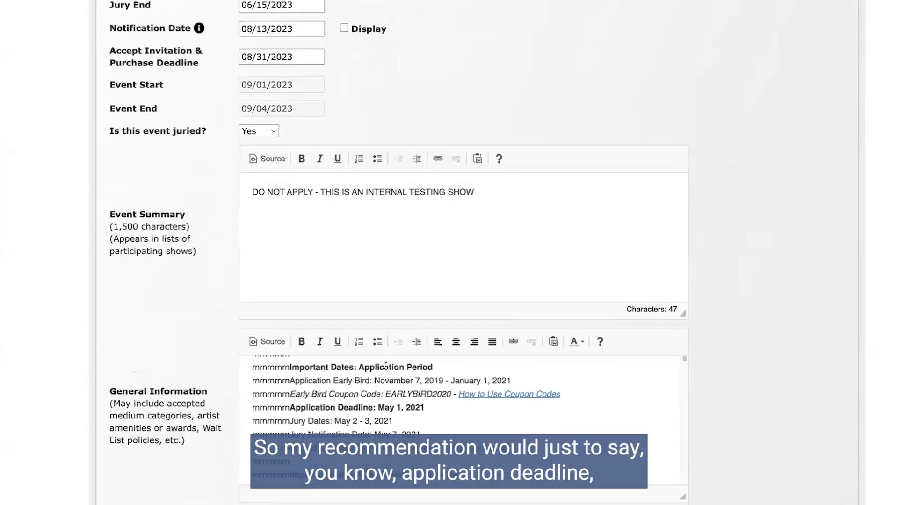
scroll(385, 367, "down", 1)
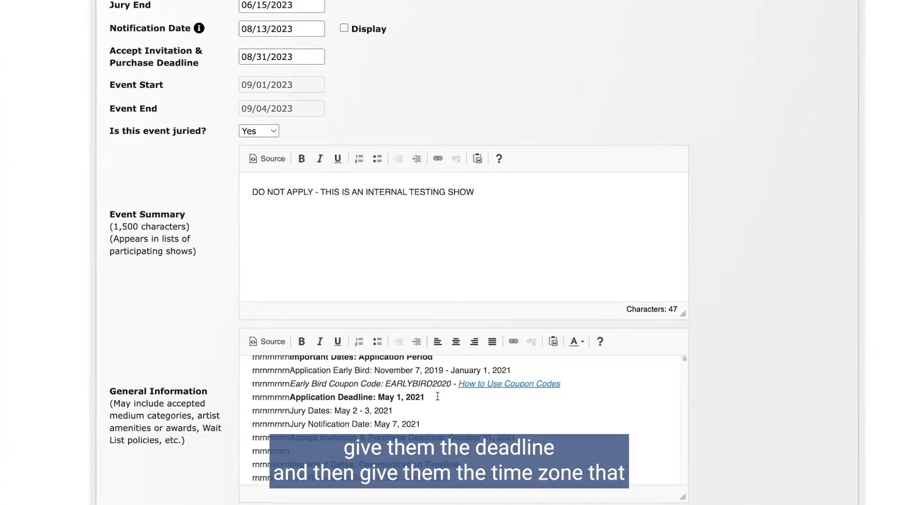
scroll(437, 396, "up", 1)
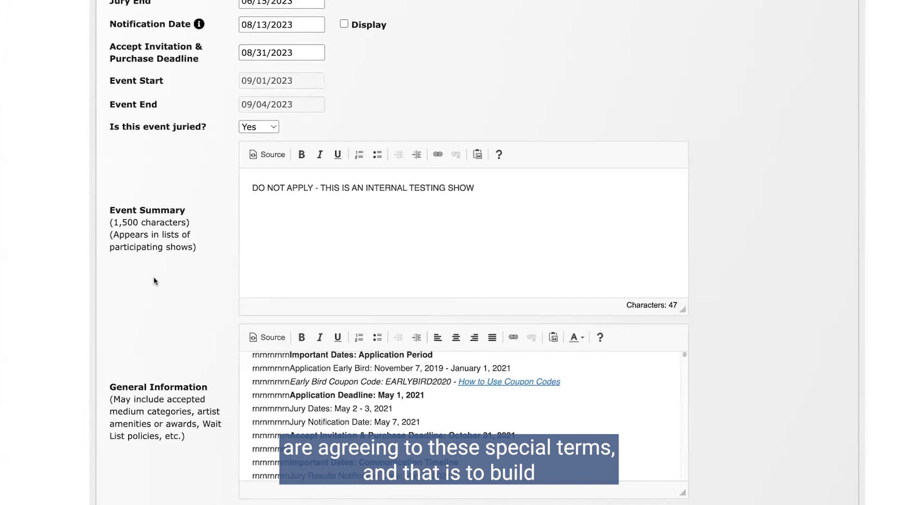
scroll(167, 265, "up", 4)
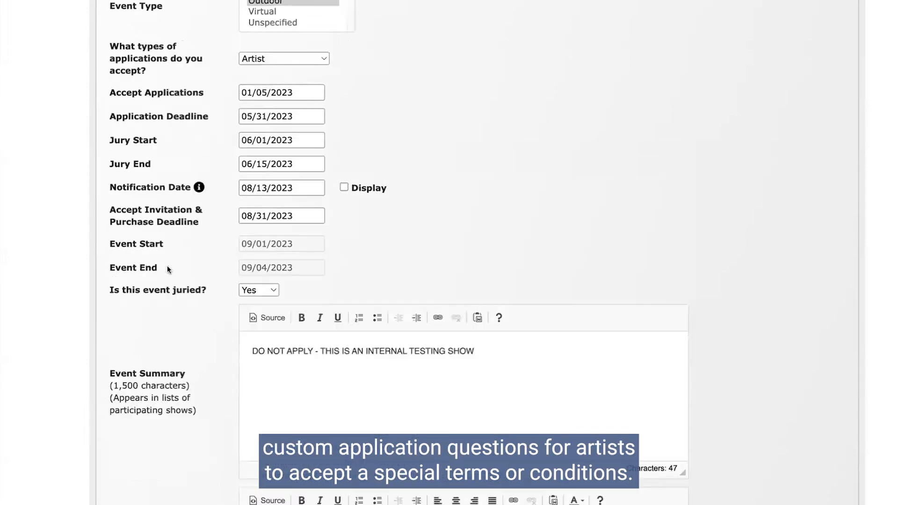
scroll(168, 269, "up", 15)
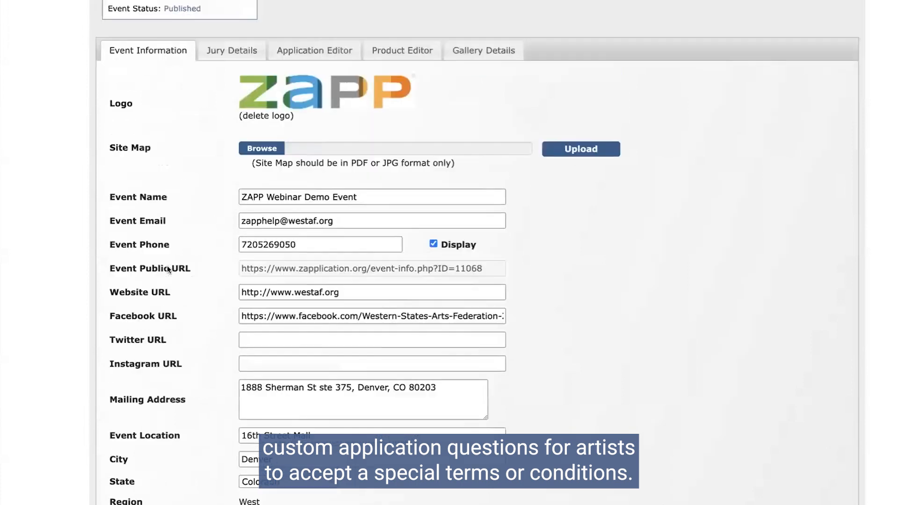
Look over the application categories and custom questions section
scroll(167, 266, "up", 1)
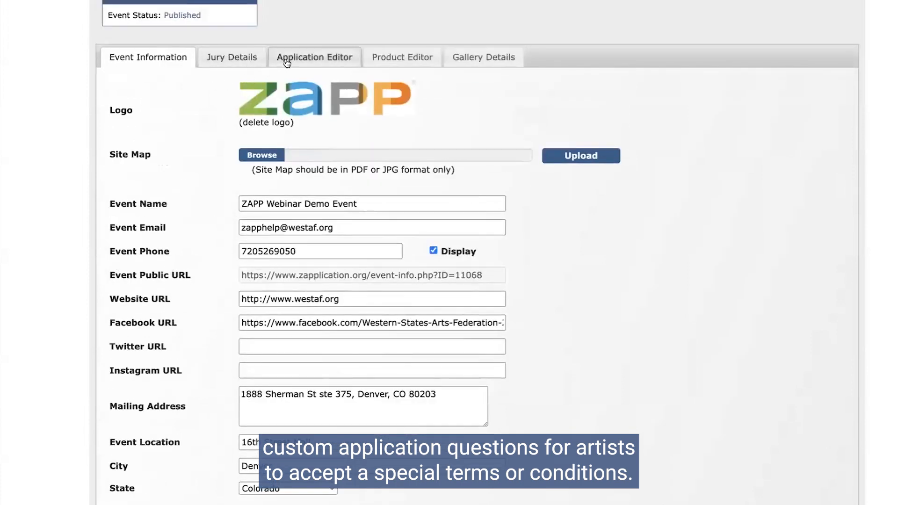
left_click(355, 60)
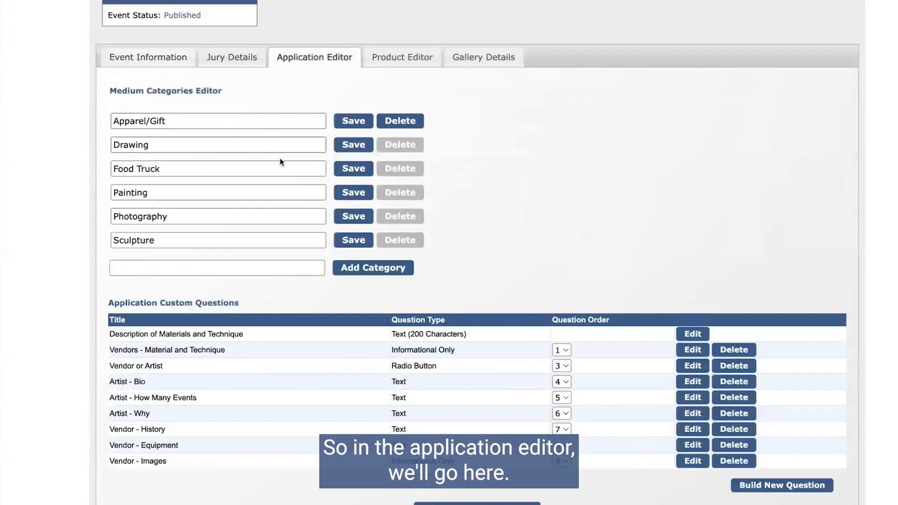
scroll(222, 218, "down", 2)
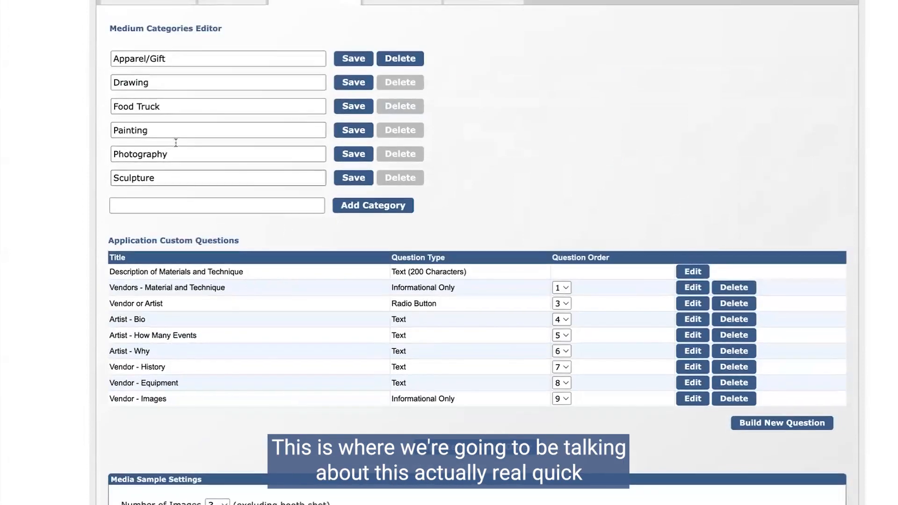
scroll(176, 141, "up", 1)
Go to Event Information and scroll down to the Refund Policy text field
left_click(128, 15)
scroll(344, 274, "down", 12)
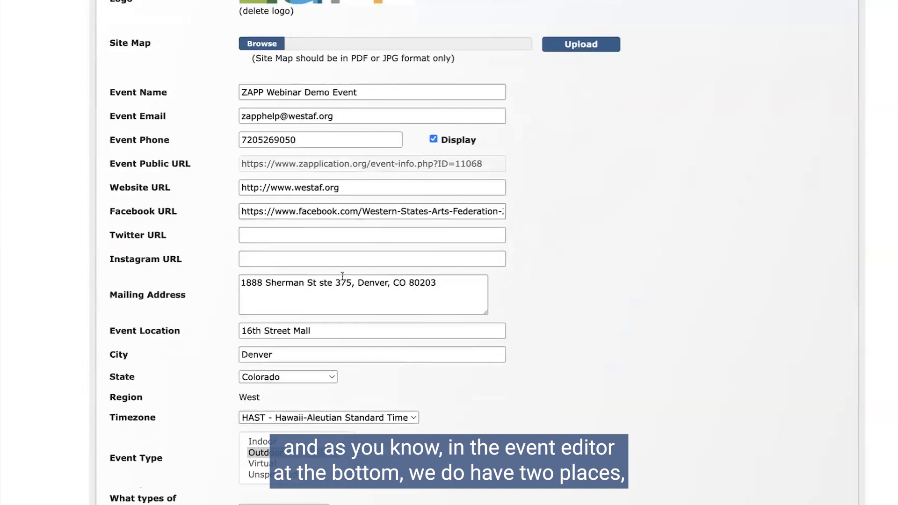
scroll(341, 280, "down", 15)
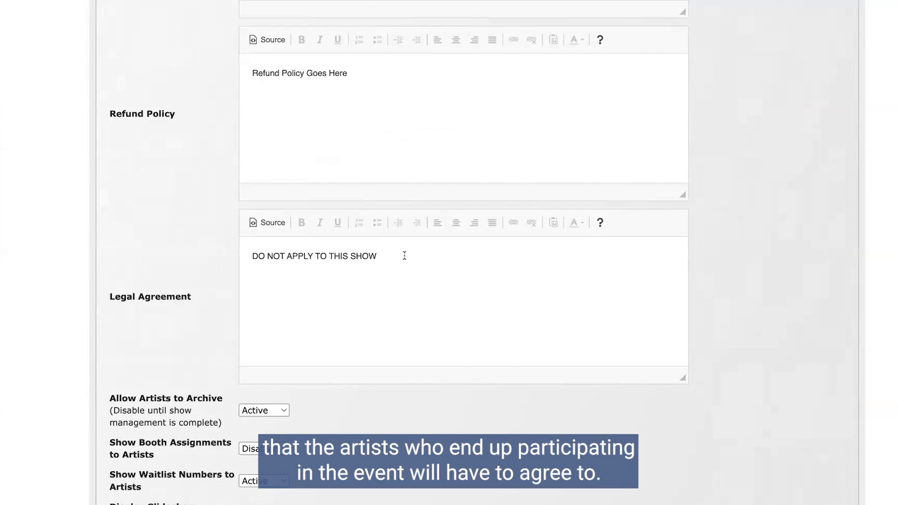
left_click(356, 70)
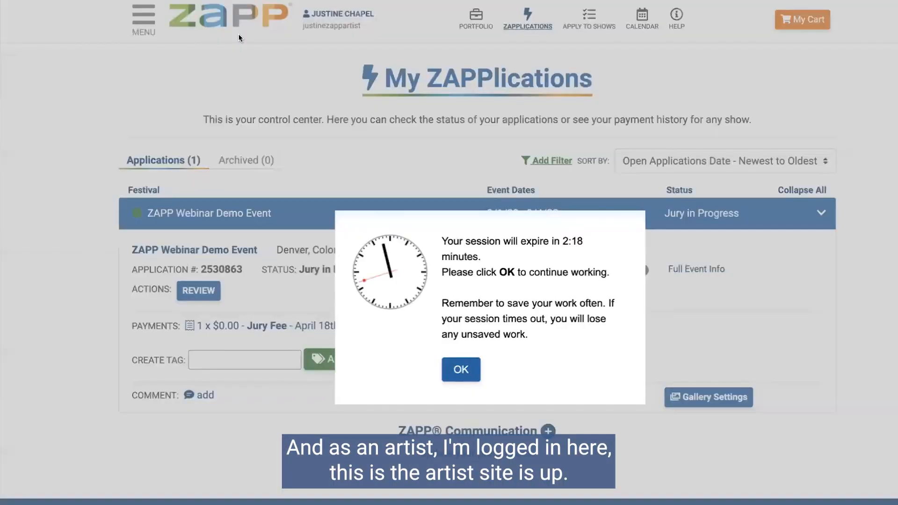
Dismiss the session-expiry warning on the artist site
left_click(462, 370)
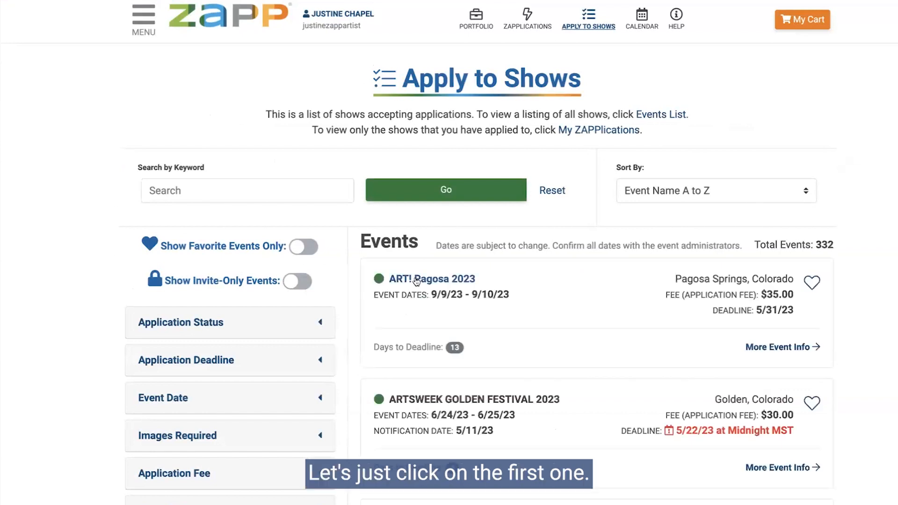
Open the ART! Pagosa 2023 event and read through its Event Agreement text
left_click(666, 280)
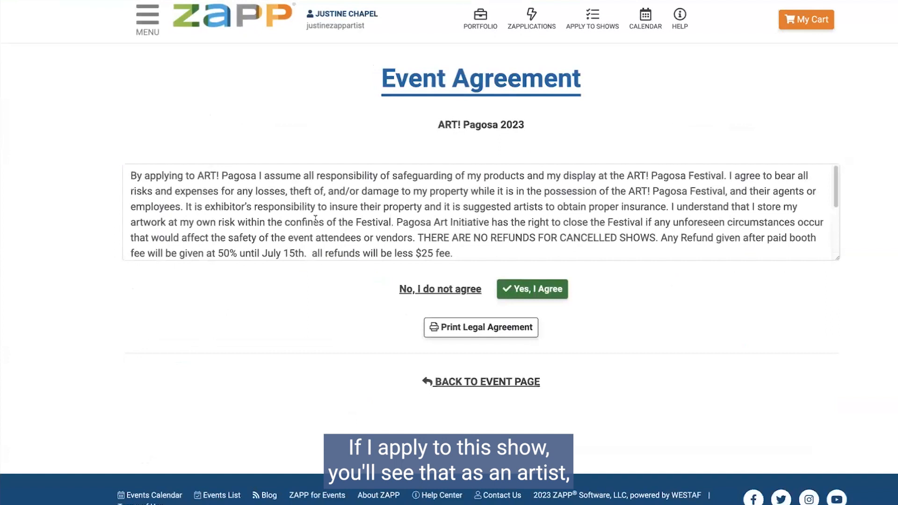
scroll(316, 219, "down", 5)
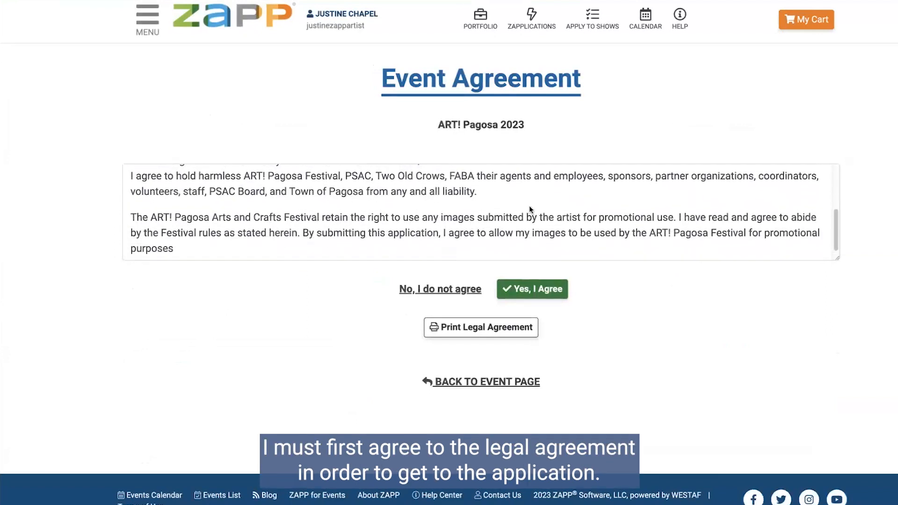
scroll(530, 206, "up", 1)
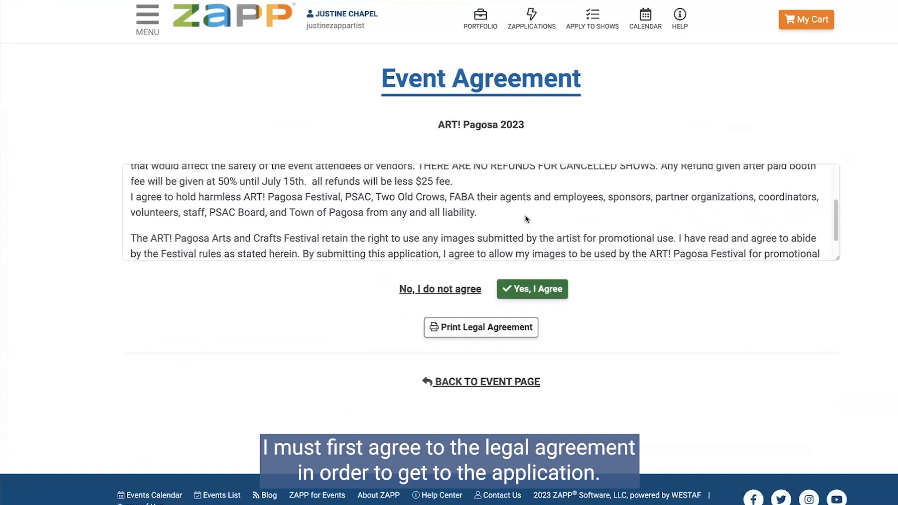
scroll(525, 217, "up", 3)
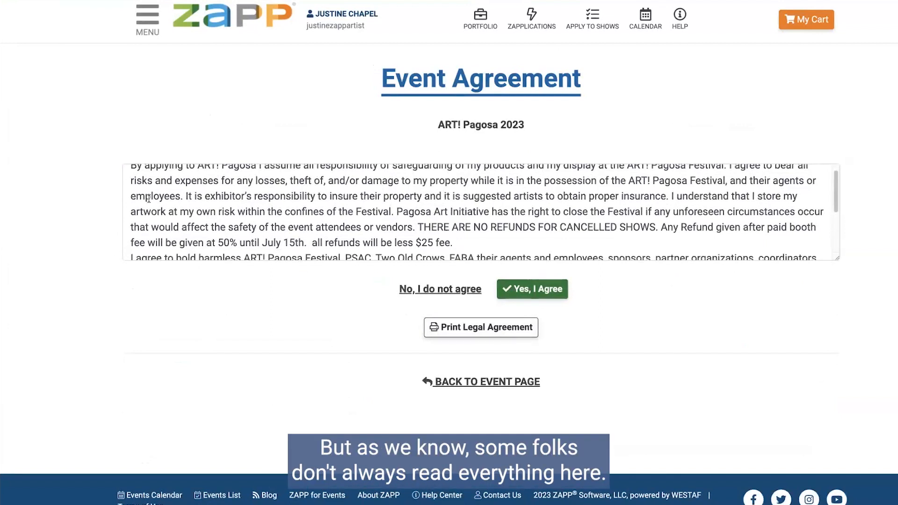
scroll(328, 210, "down", 3)
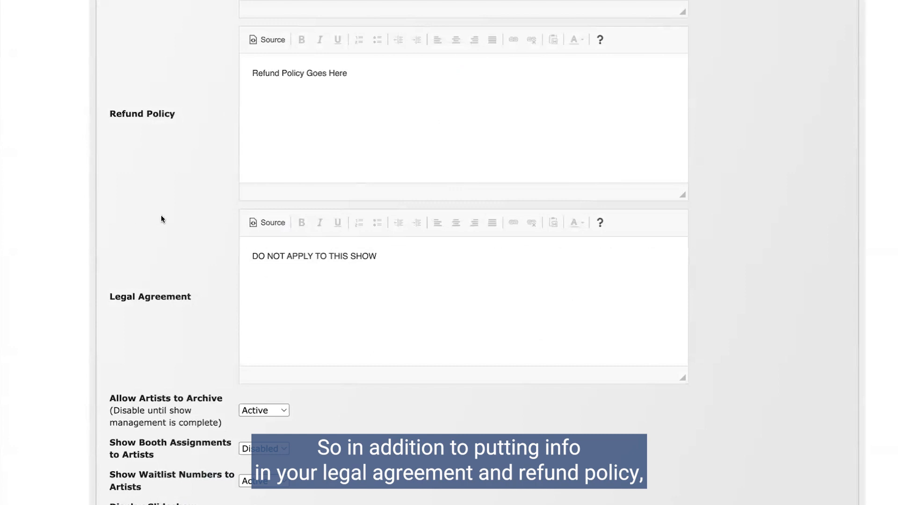
Switch to the Application Editor and scroll down to the nine custom questions
scroll(222, 219, "up", 20)
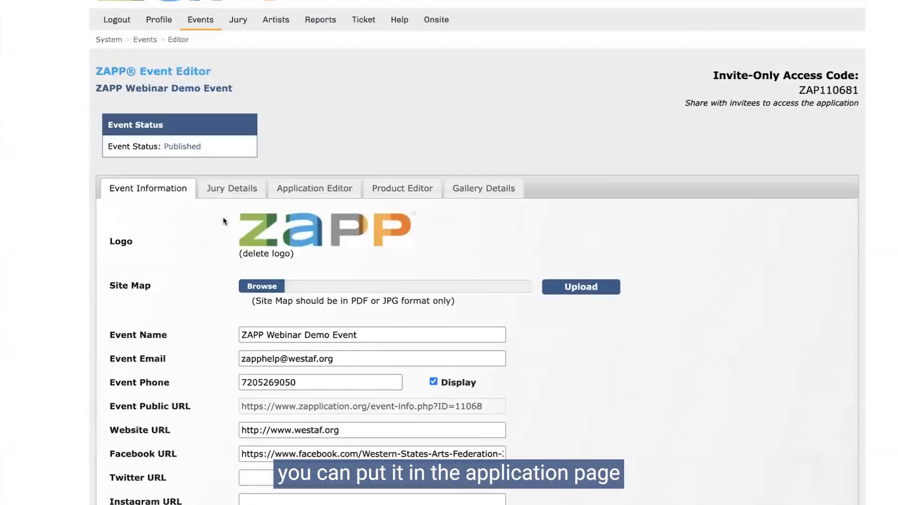
scroll(223, 221, "up", 2)
left_click(309, 229)
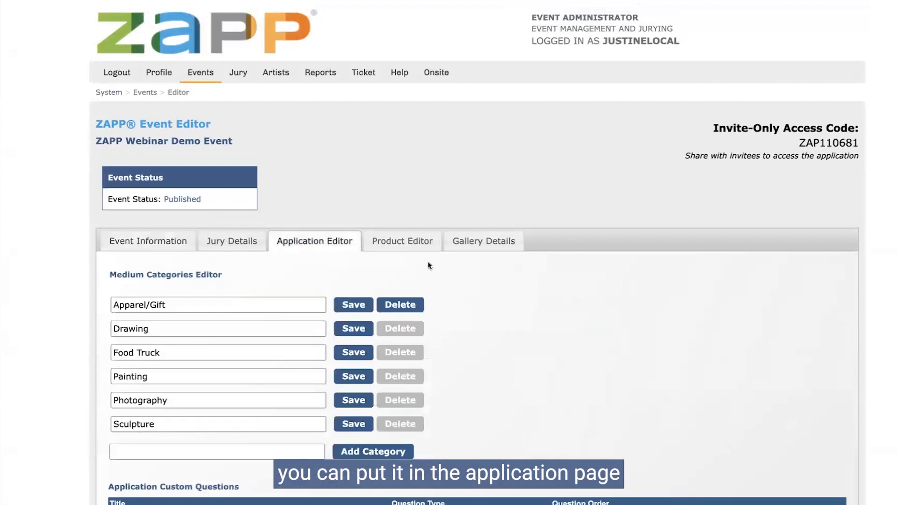
scroll(428, 266, "down", 6)
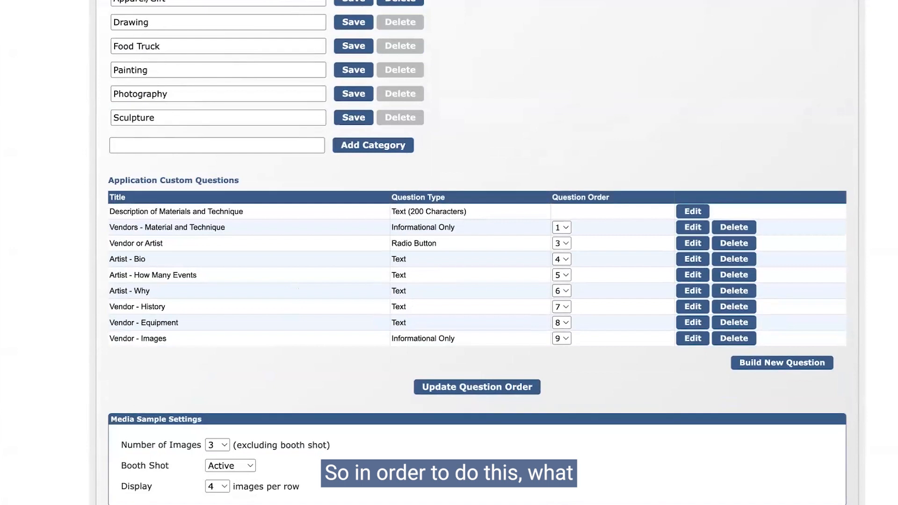
scroll(220, 265, "down", 1)
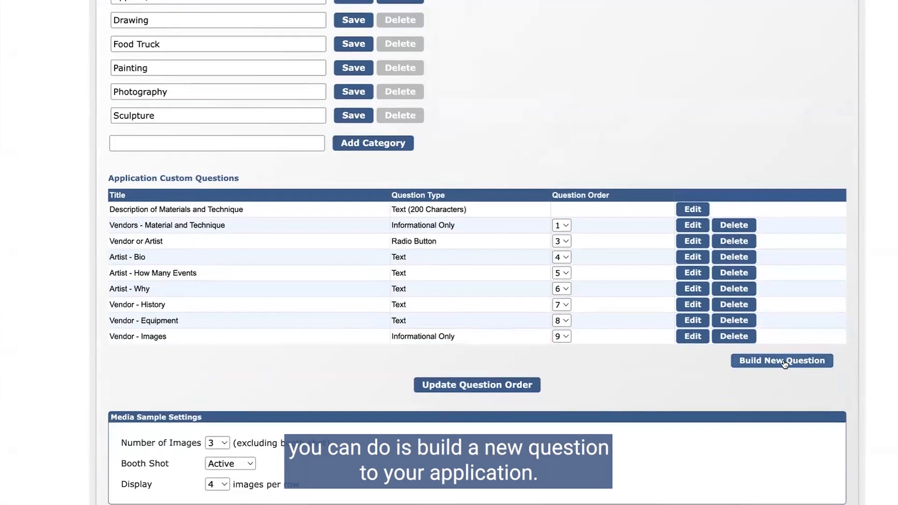
Start a new required Single Select question titled 'Special Terms'
left_click(785, 365)
left_click(367, 78)
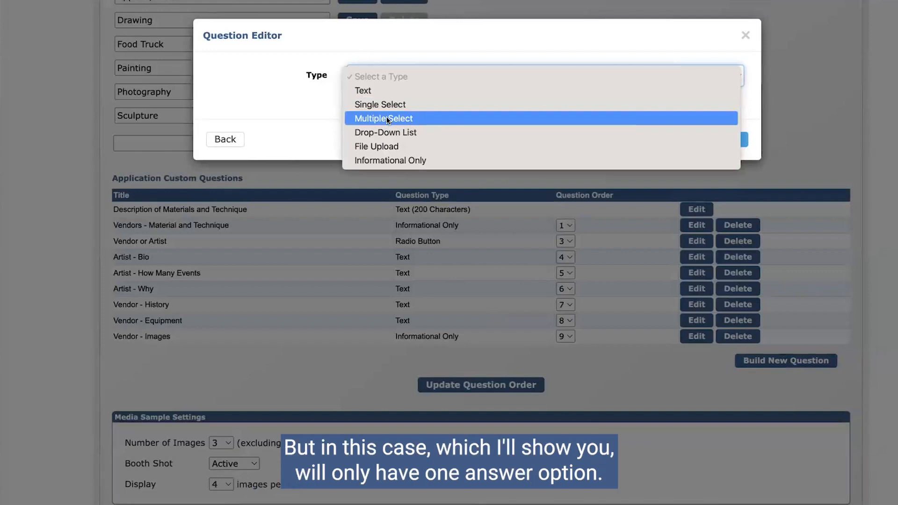
left_click(387, 105)
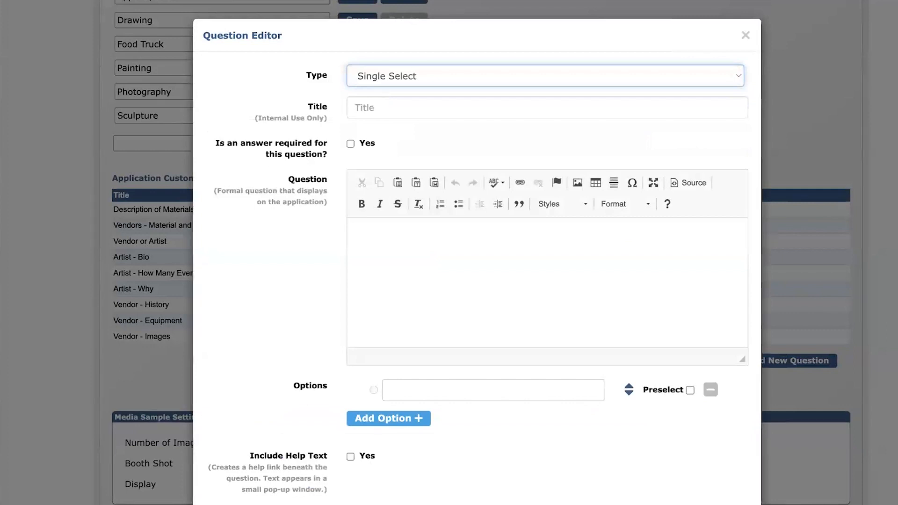
left_click(367, 108)
type("Spedial Term")
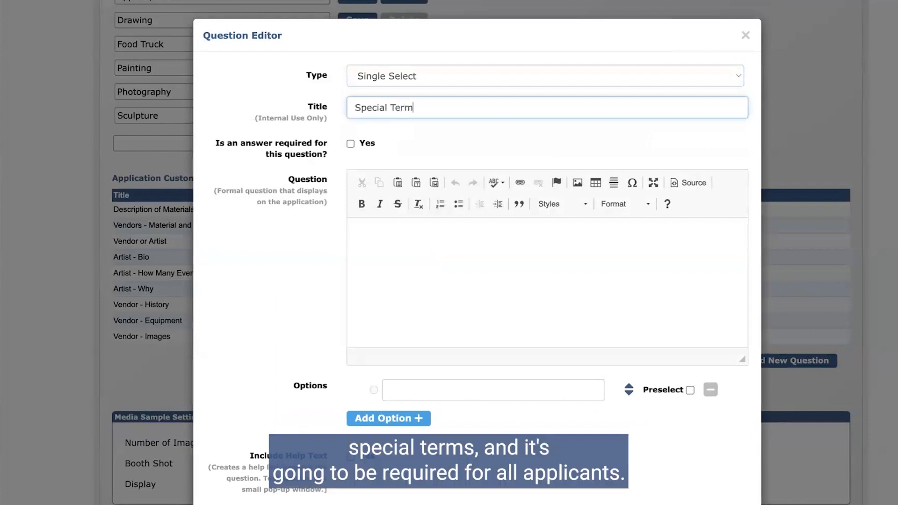
type("s")
left_click(351, 144)
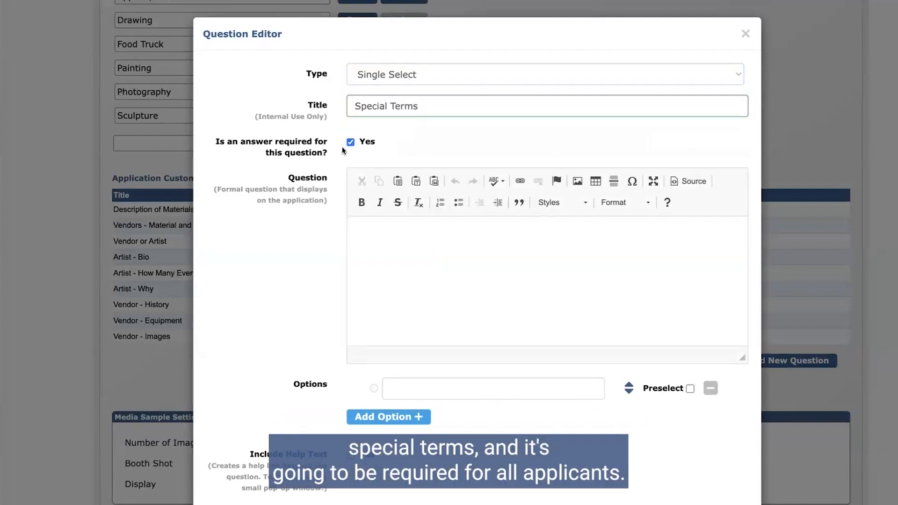
scroll(342, 147, "down", 1)
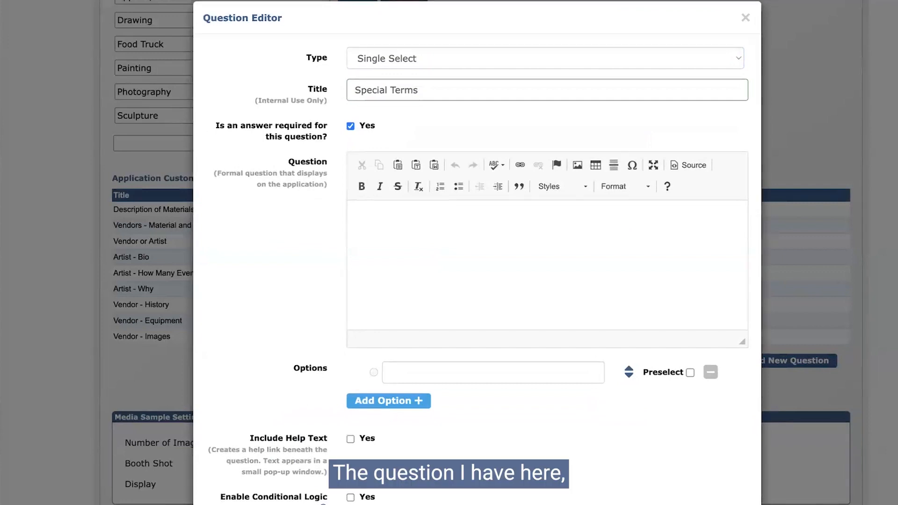
Paste the no-refund acknowledgement as question text, add option 'Yes, I understand.', and create it
left_click(376, 236)
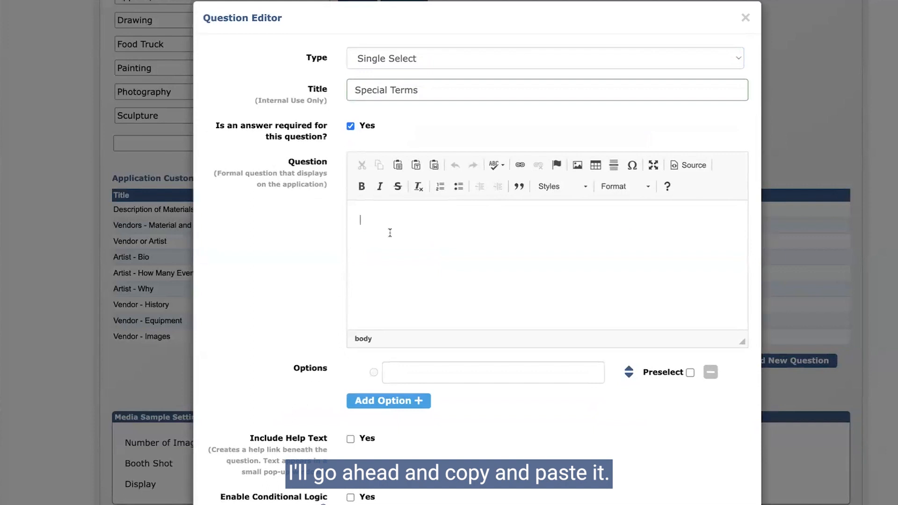
type("I understand that I will not be refunded if I am not invited to participate. By selecting yes, I acknowledge that I cannot contest my jury fee in the event that I am not selected.")
key("BackSpace")
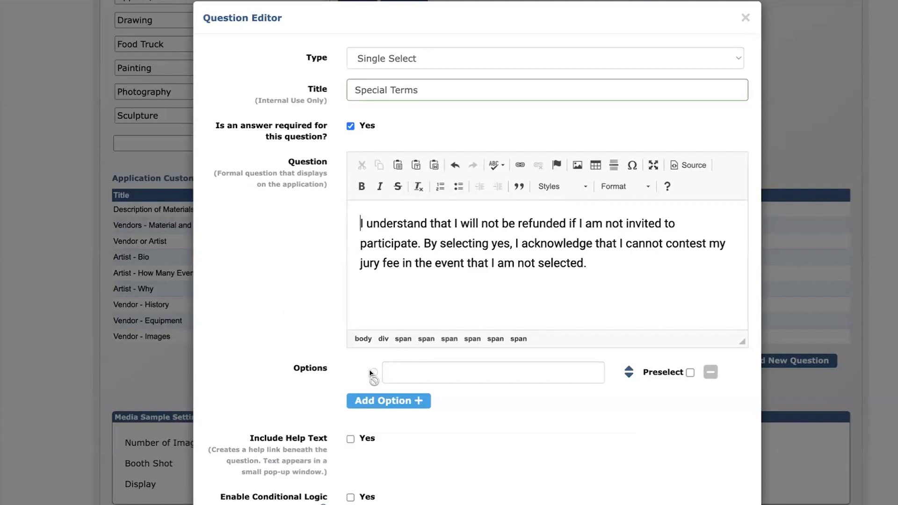
left_click(417, 373)
type("Yes, I A")
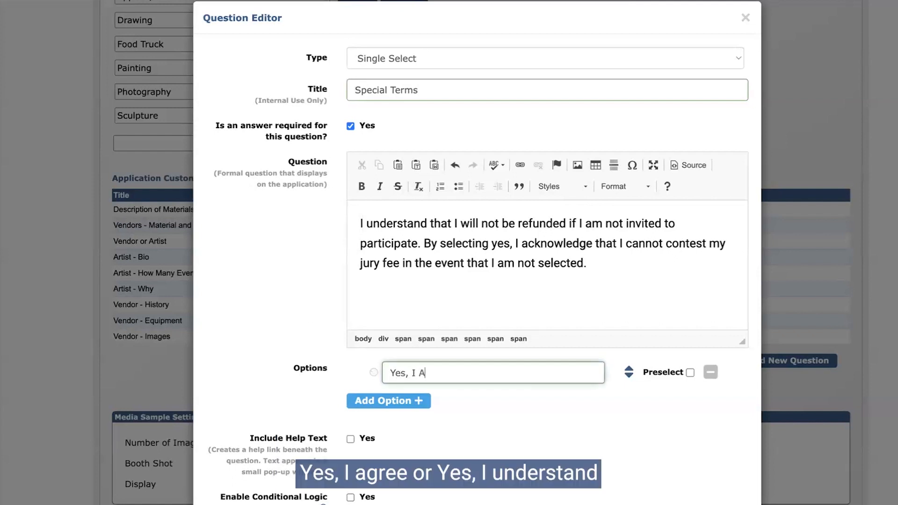
key("BackSpace")
type("understand.")
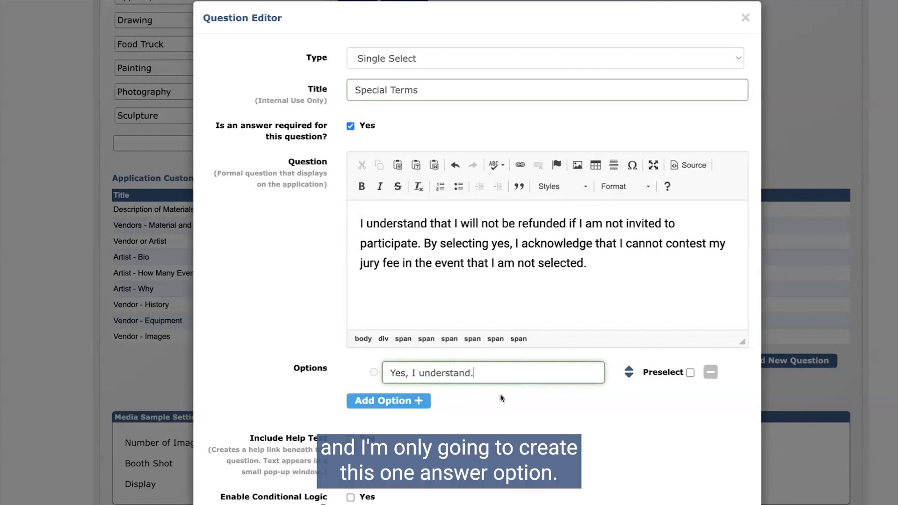
scroll(500, 397, "down", 1)
scroll(499, 399, "down", 3)
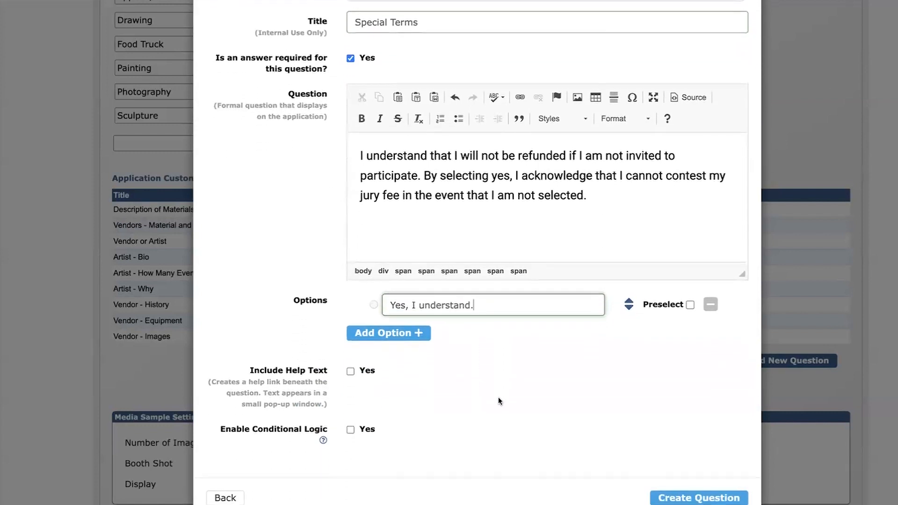
left_click(692, 497)
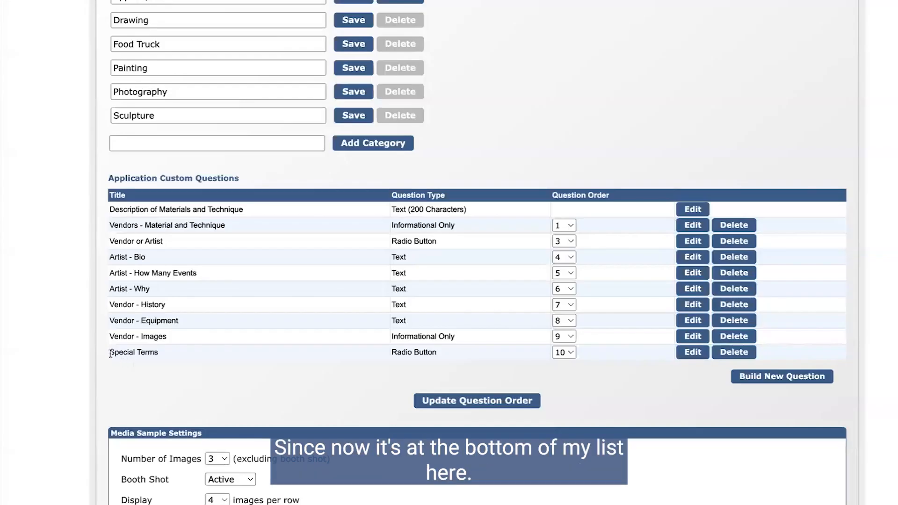
left_click_drag(108, 353, 397, 363)
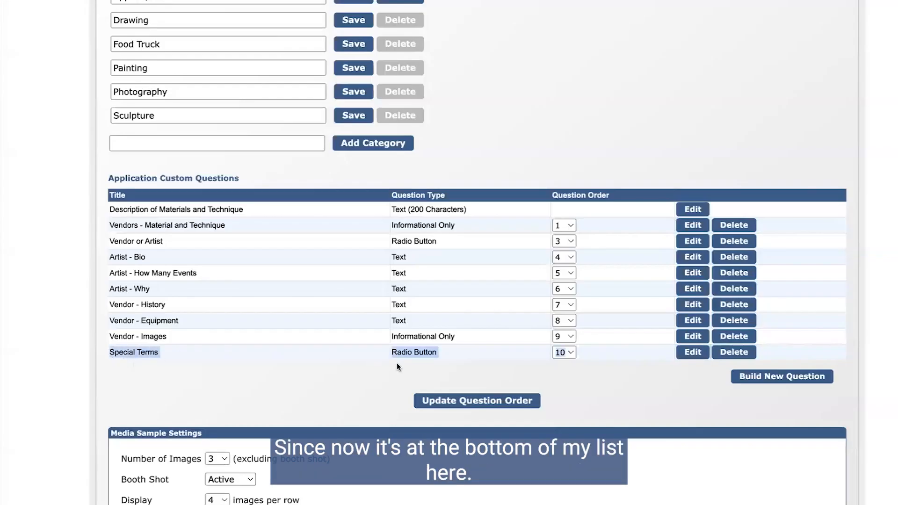
left_click(496, 359)
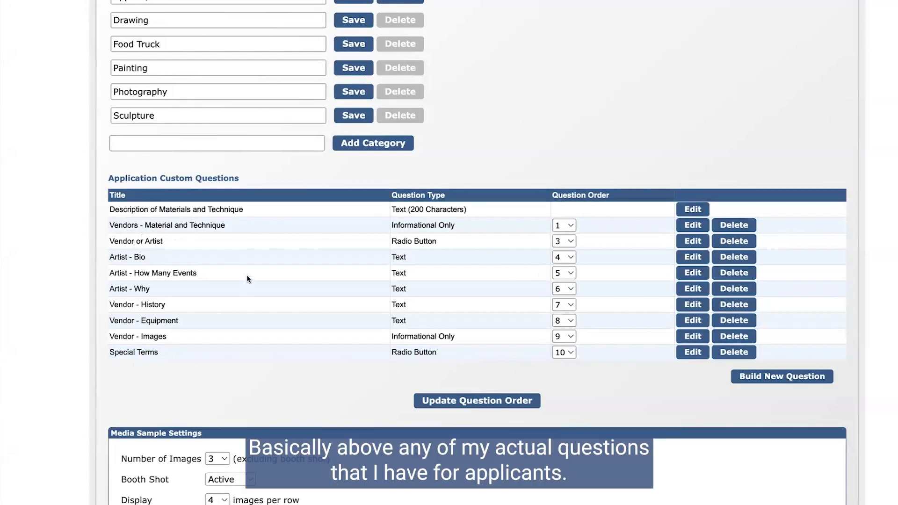
left_click(563, 351)
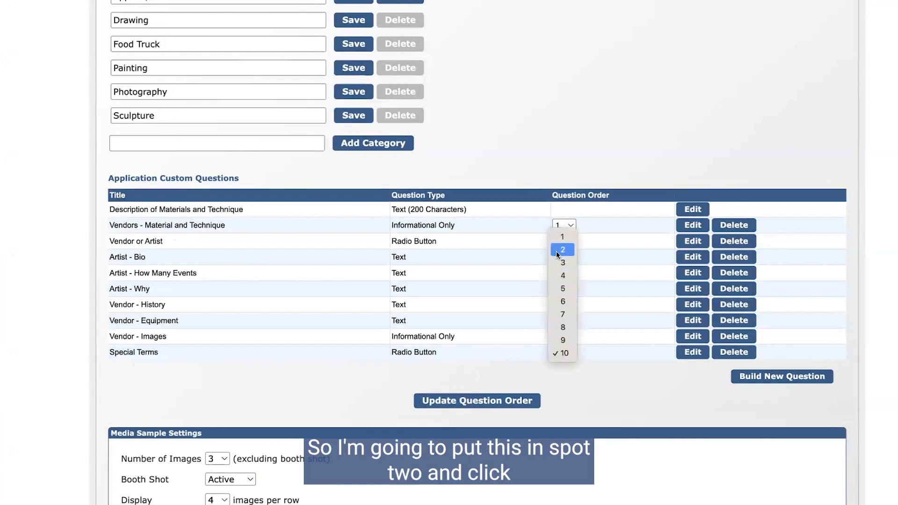
left_click(558, 253)
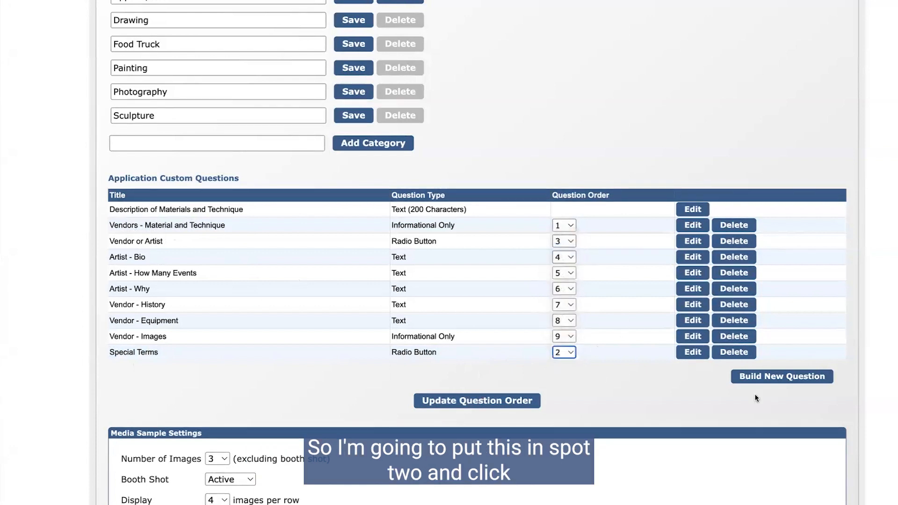
left_click(477, 401)
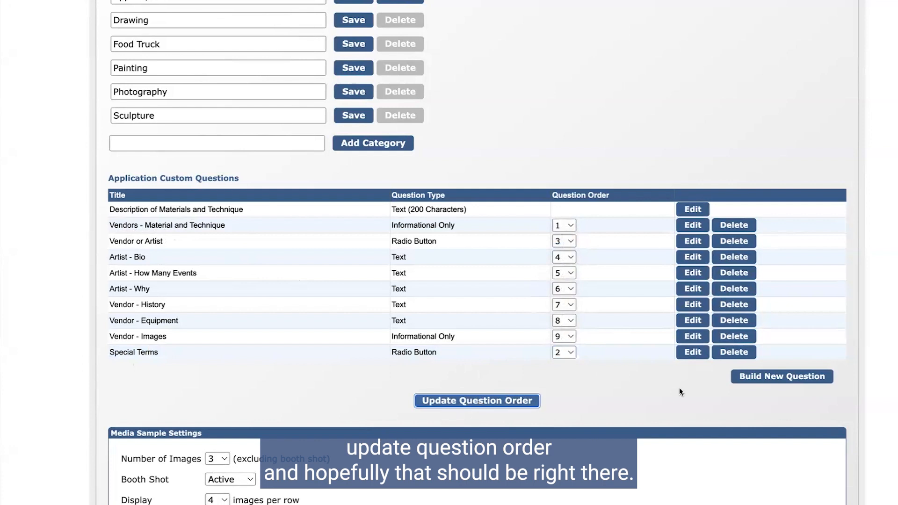
scroll(667, 396, "down", 7)
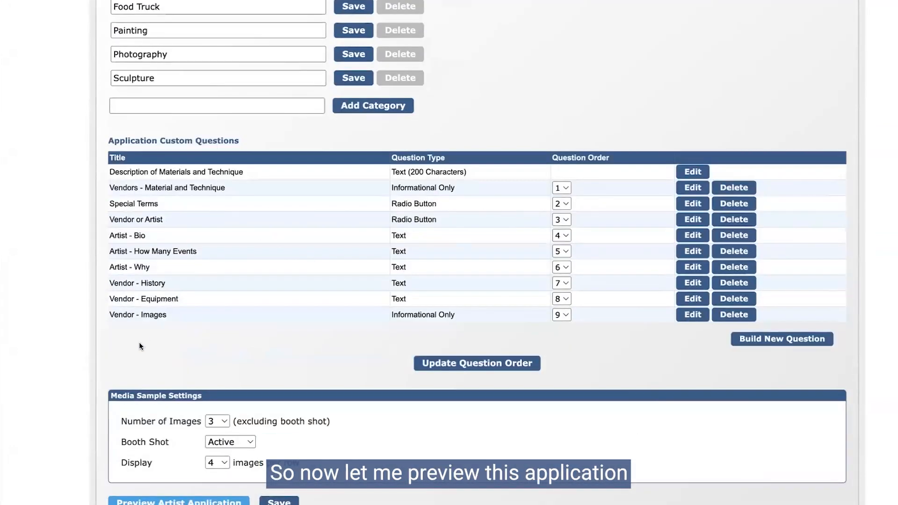
scroll(139, 346, "down", 1)
left_click(185, 489)
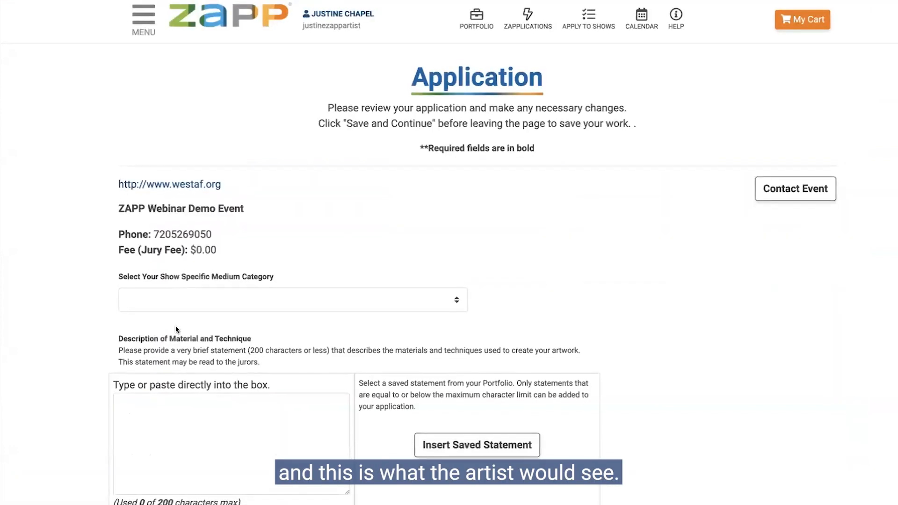
Scroll the artist application preview down to the refund acknowledgement paragraph
scroll(419, 313, "down", 2)
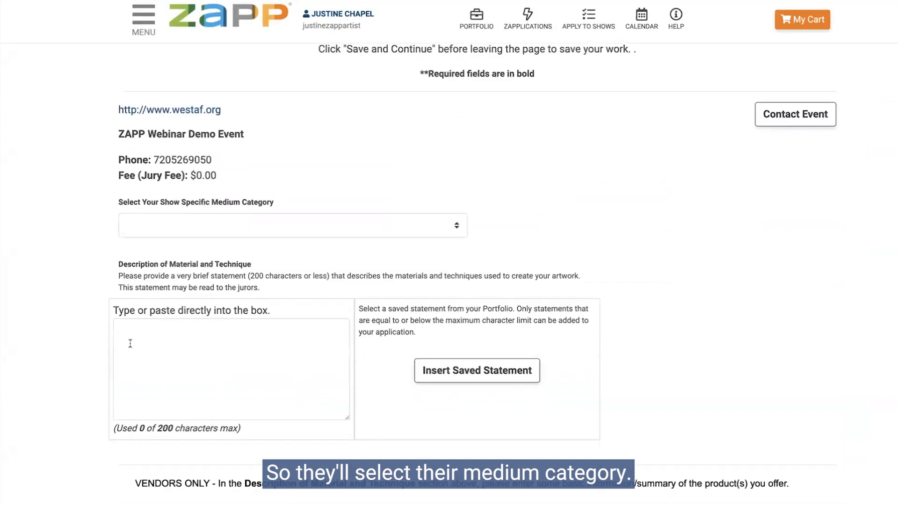
scroll(240, 346, "down", 1)
scroll(311, 323, "down", 3)
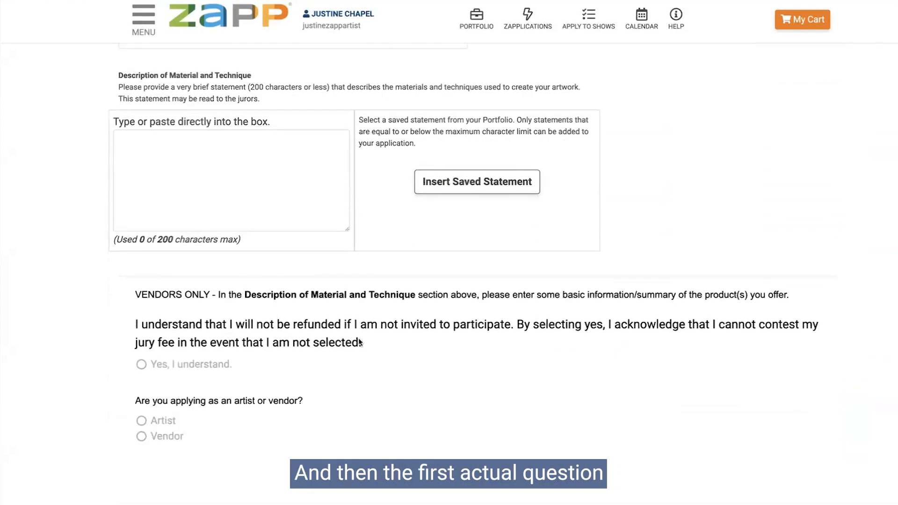
left_click_drag(372, 343, 127, 326)
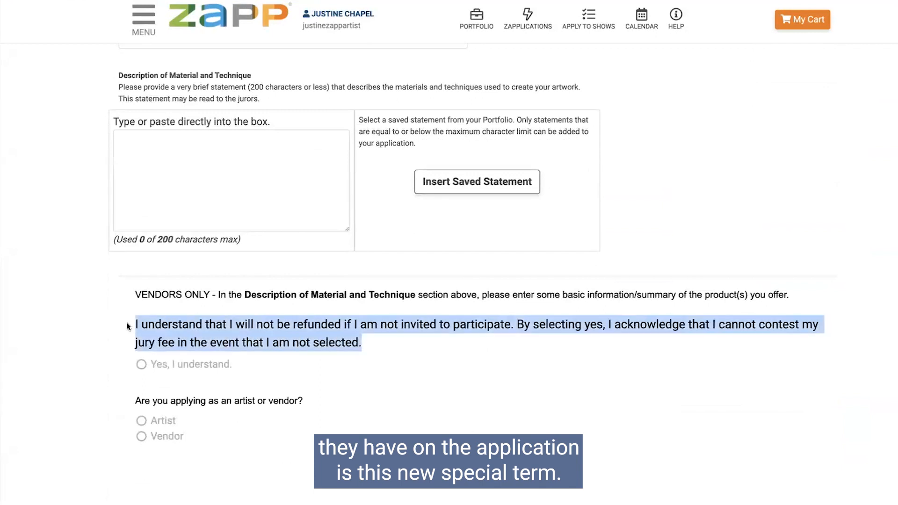
left_click(322, 345)
Answer 'Yes, I understand.' to the refund acknowledgement in the preview
scroll(193, 369, "down", 1)
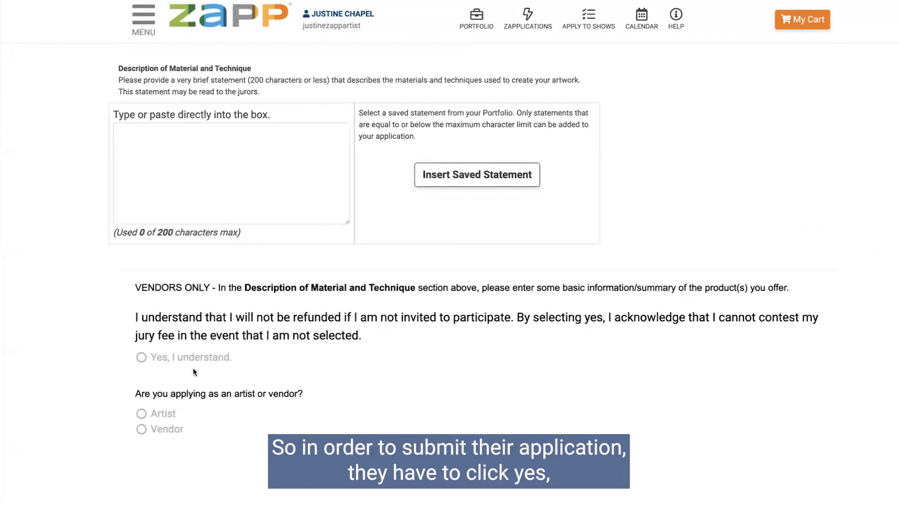
scroll(193, 367, "down", 1)
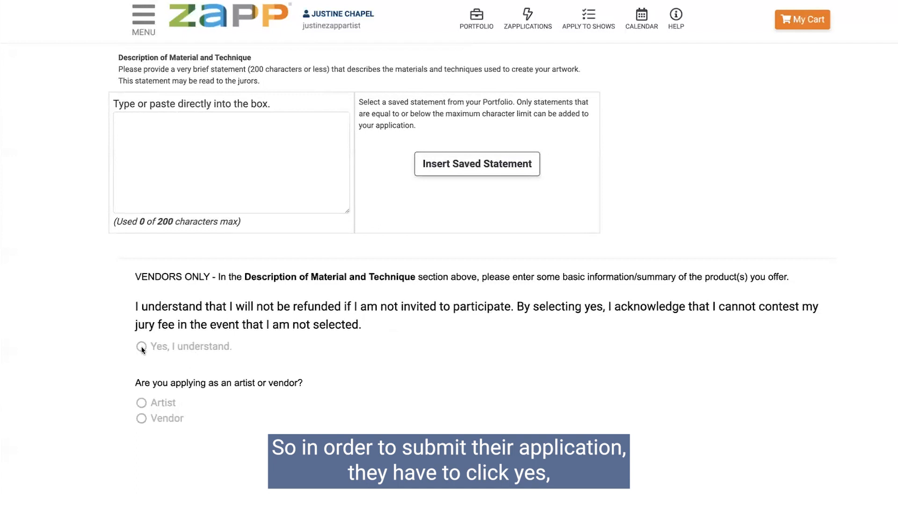
left_click(141, 347)
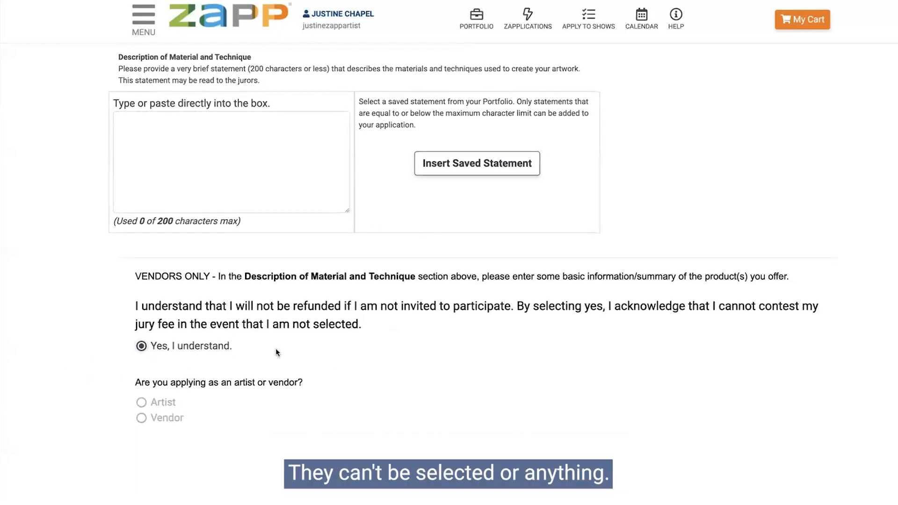
scroll(276, 351, "down", 1)
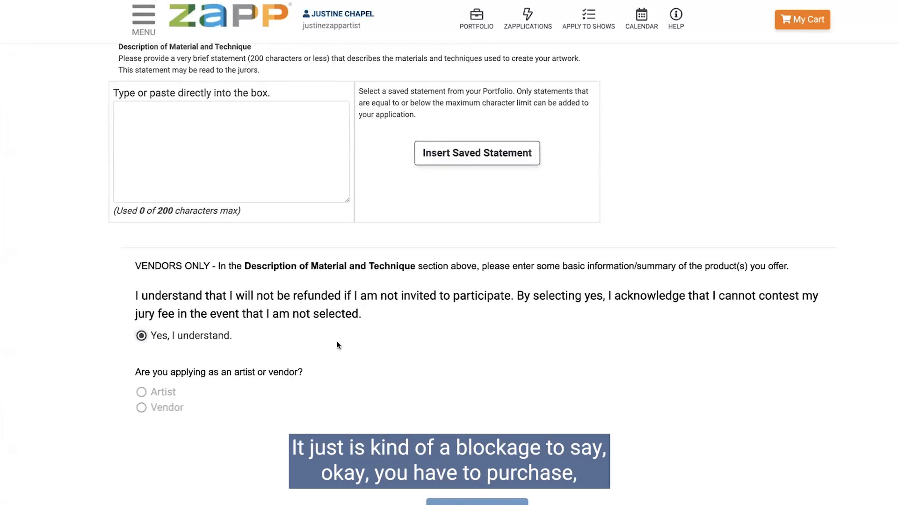
scroll(370, 324, "down", 3)
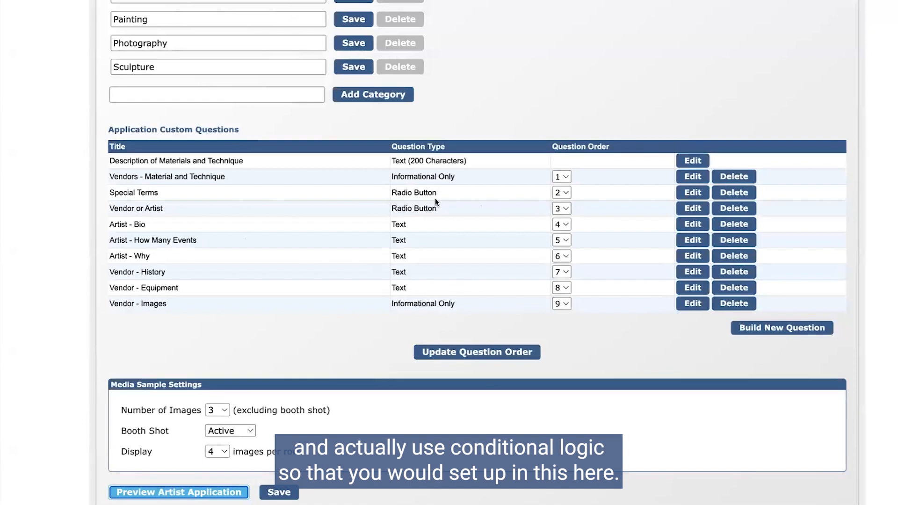
Add a second answer option 'No' to the Special Terms question
left_click(691, 193)
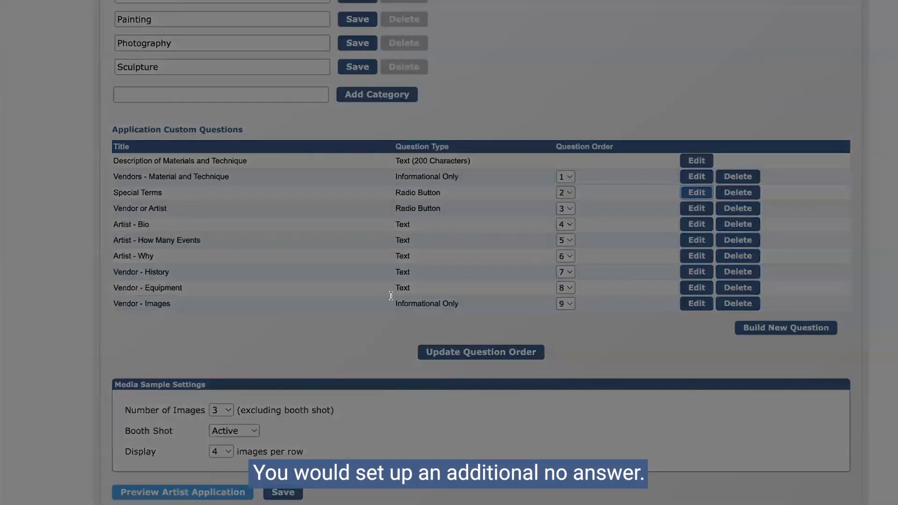
left_click(379, 340)
type("No")
scroll(498, 334, "down", 1)
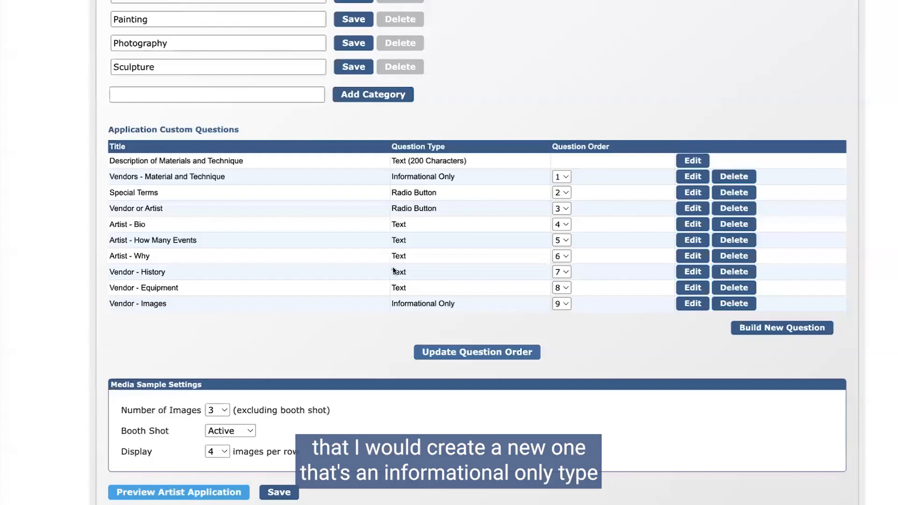
left_click(737, 329)
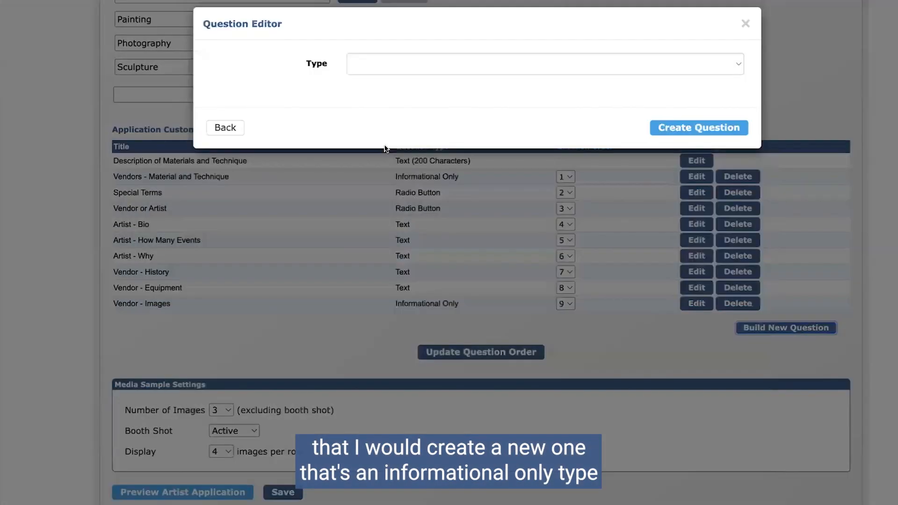
Create an Informational Only question 'Special terms pt. 2' reading 'If you selected No, you are not eligible.'
left_click(383, 76)
left_click(409, 159)
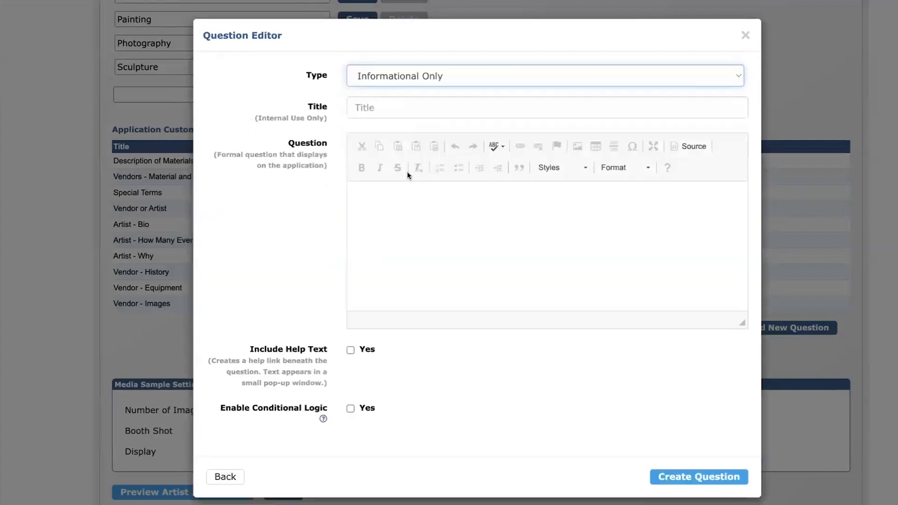
type("I")
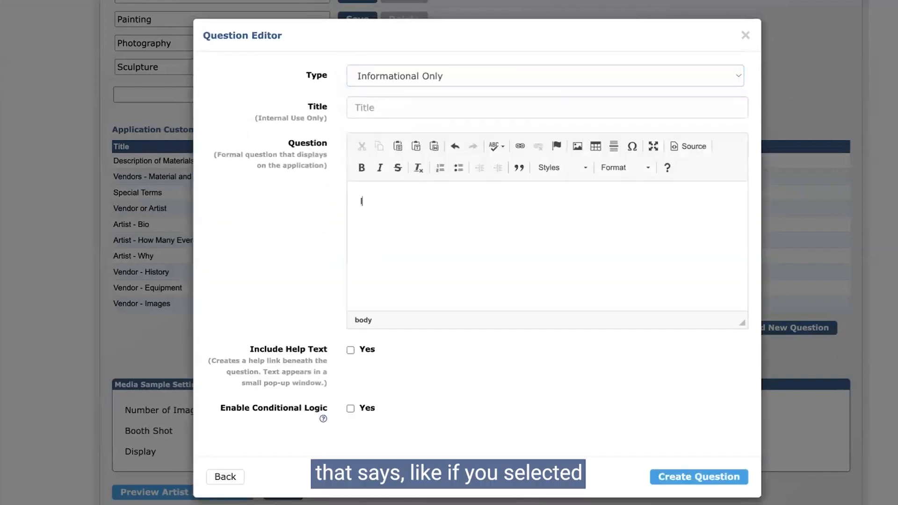
type("f you selected ")
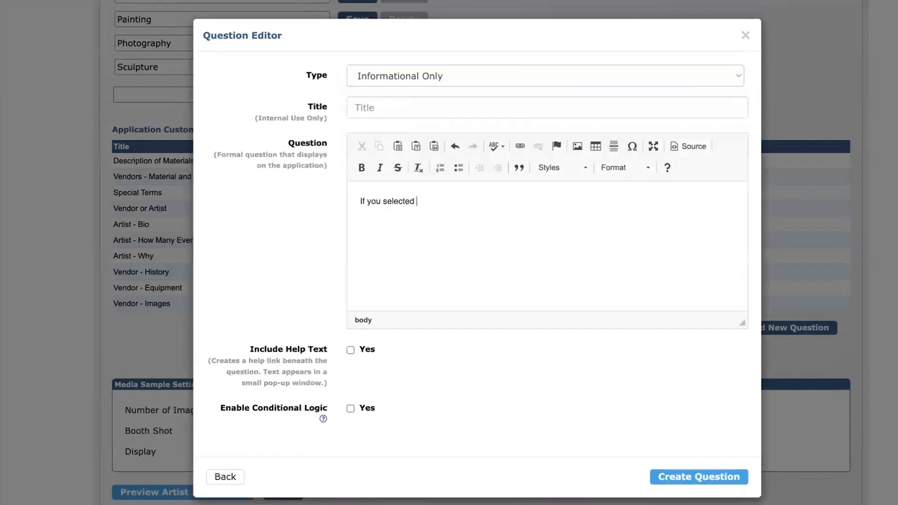
type("No, you ar")
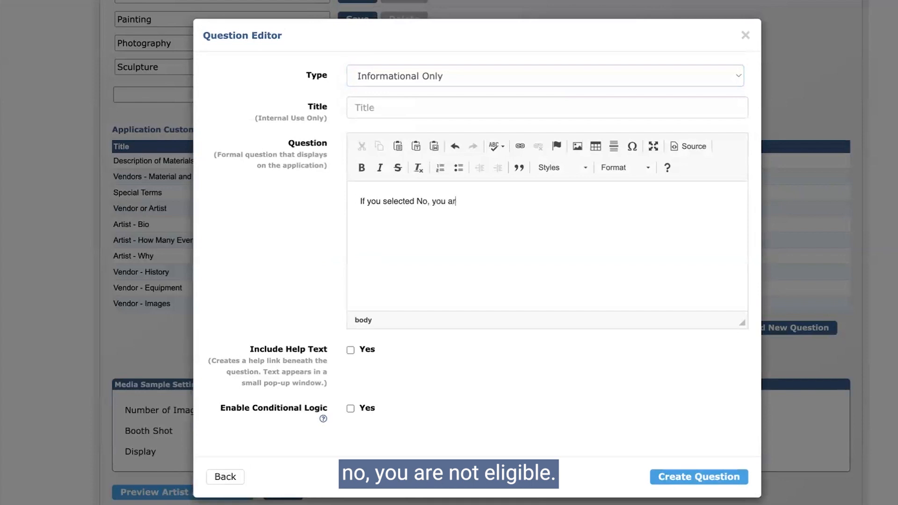
type("e not eligible.")
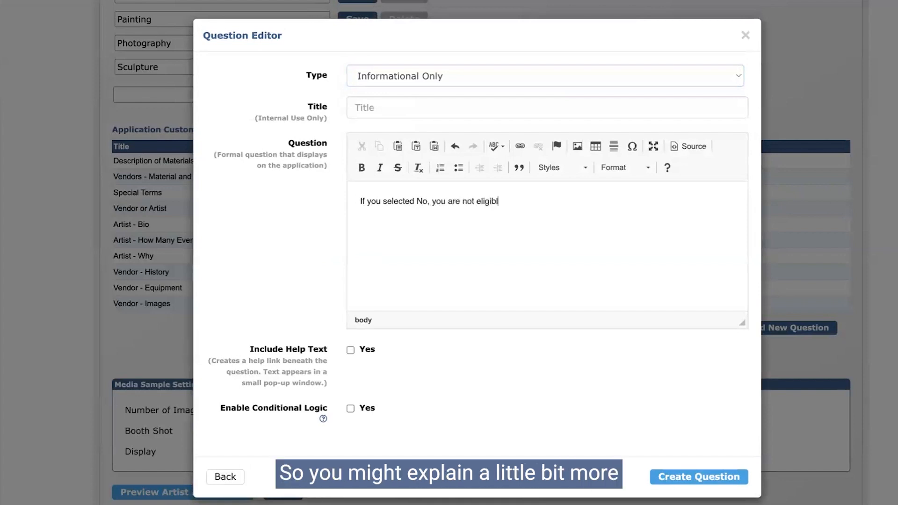
left_click(386, 109)
type("Sp")
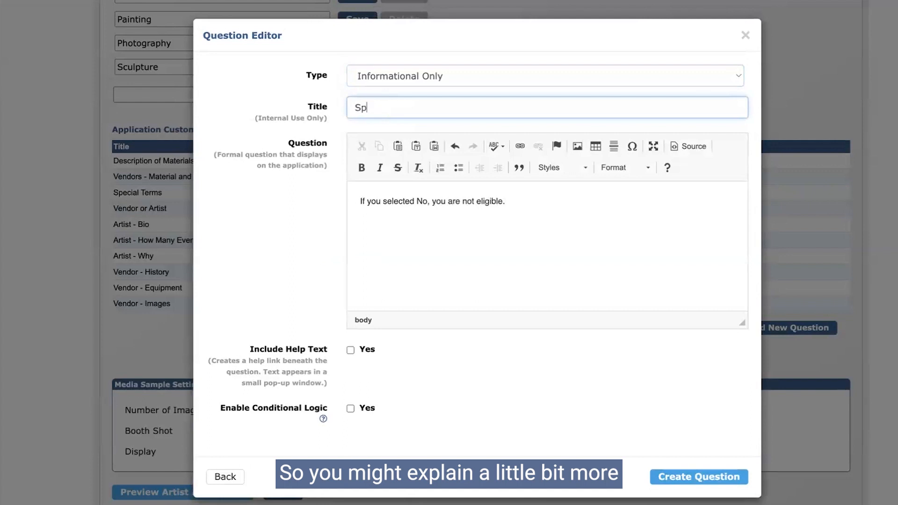
type("ecial terms pt. 2")
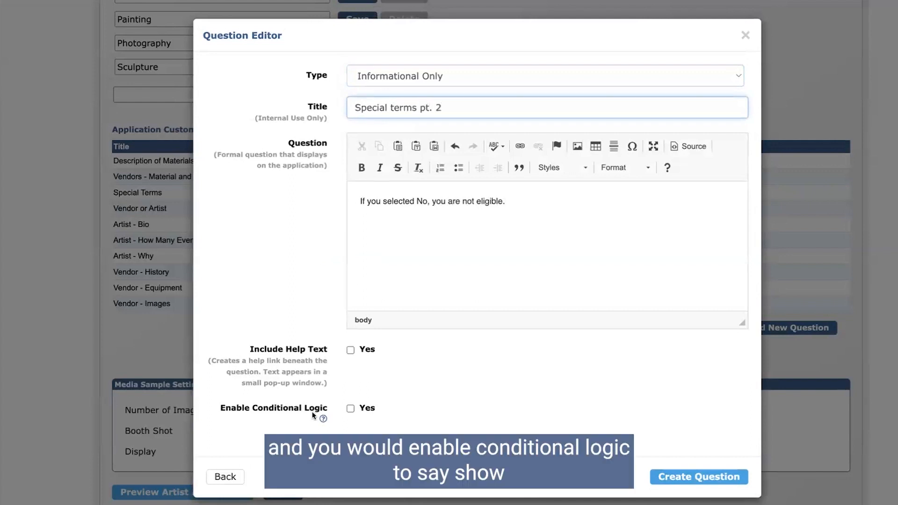
Show the question only when Special Terms is No, create it, and choose its list position
left_click(350, 409)
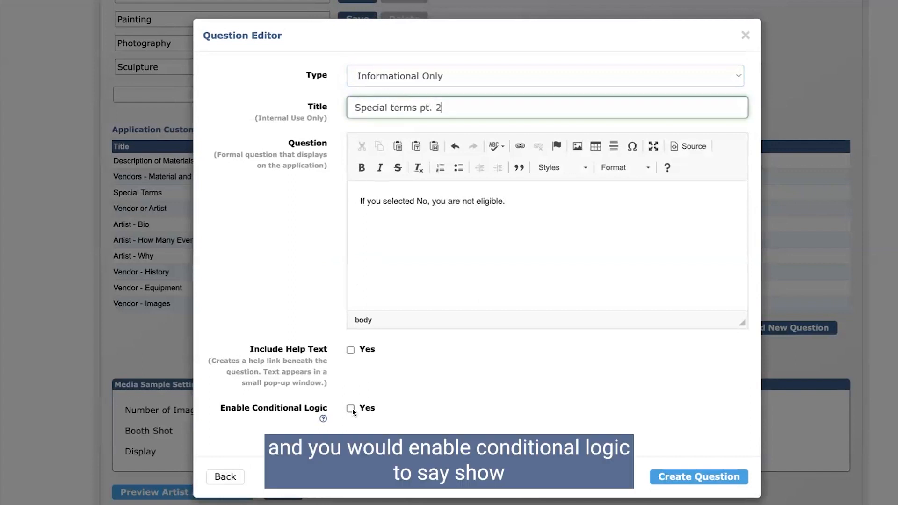
scroll(476, 394, "down", 1)
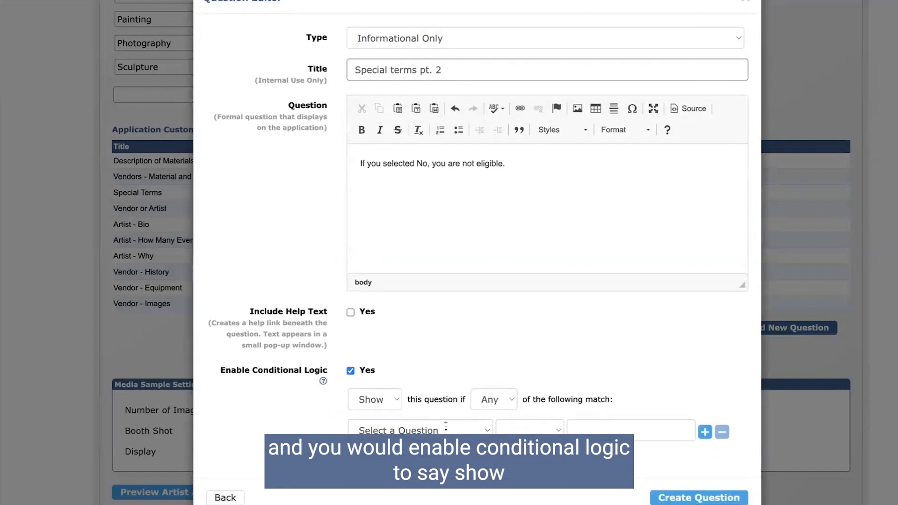
left_click(445, 426)
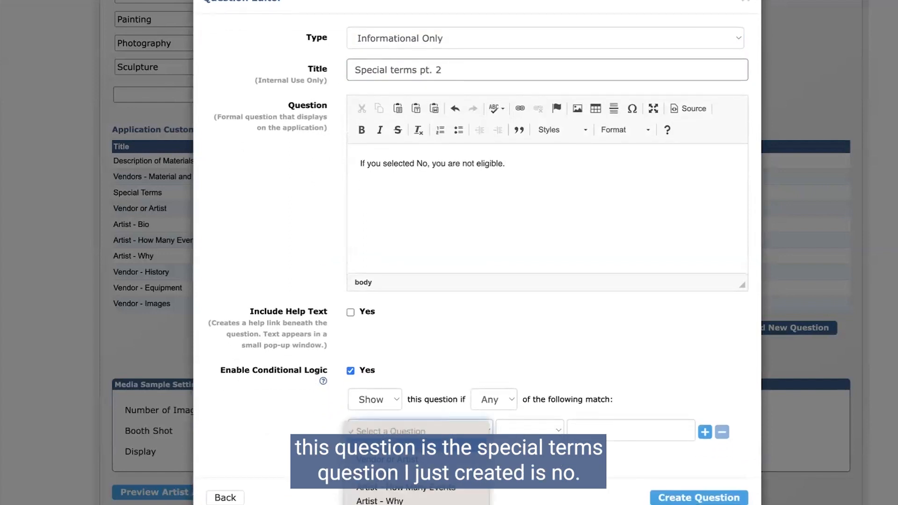
left_click(399, 446)
left_click(525, 436)
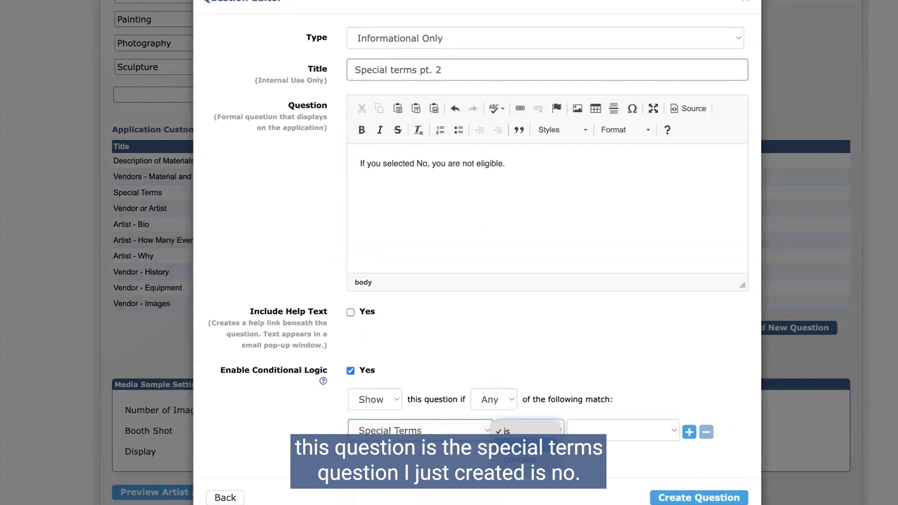
left_click(510, 431)
left_click(622, 430)
left_click(608, 447)
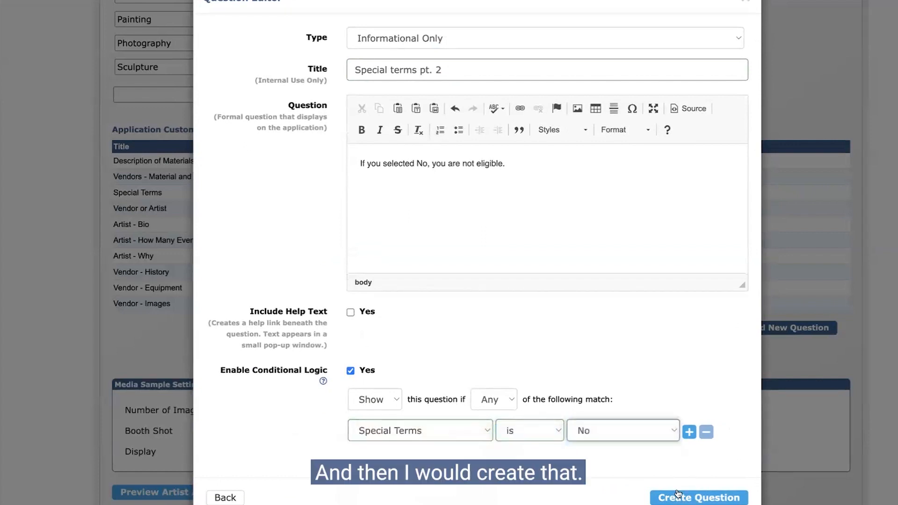
left_click(678, 495)
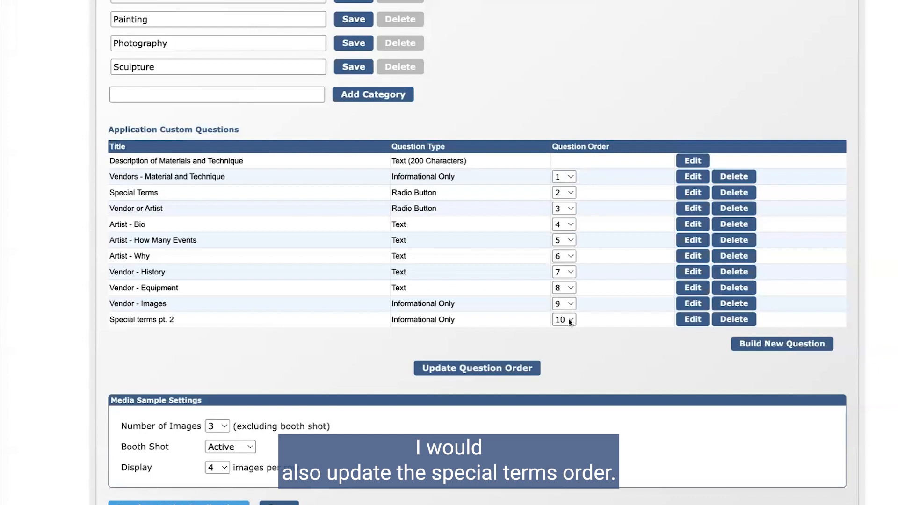
left_click(569, 321)
left_click(501, 219)
left_click(445, 370)
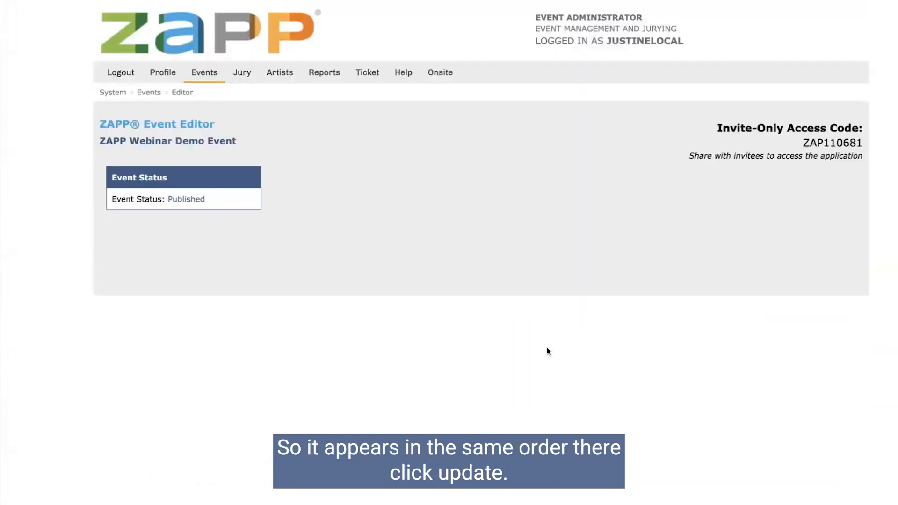
scroll(234, 351, "down", 9)
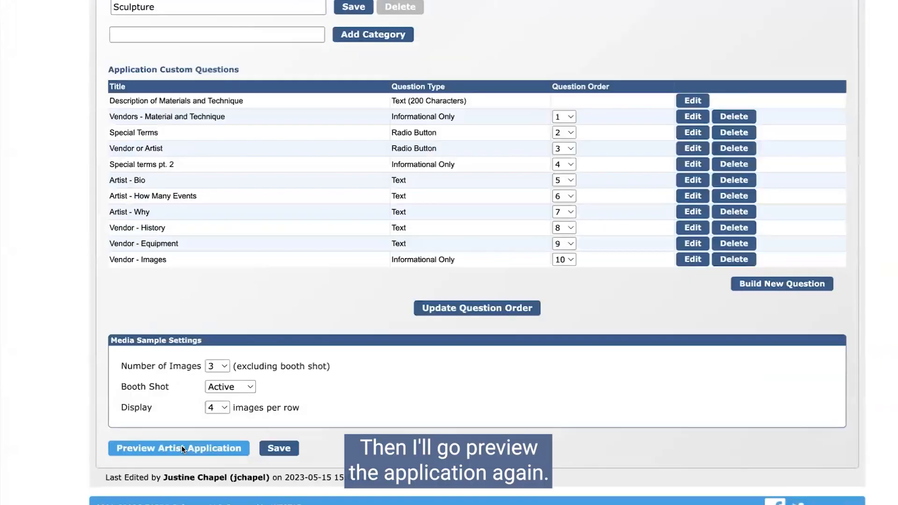
left_click(181, 446)
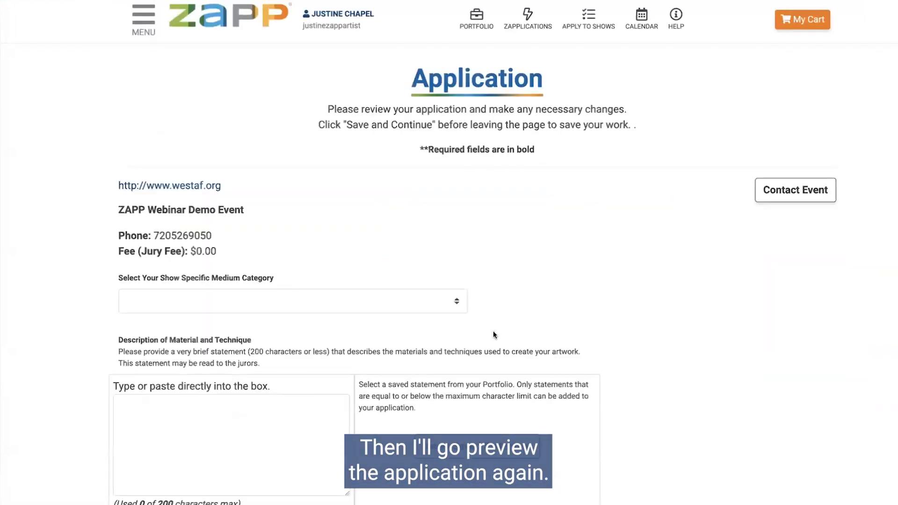
scroll(199, 405, "down", 5)
left_click(142, 413)
scroll(200, 427, "down", 2)
left_click_drag(134, 444, 314, 440)
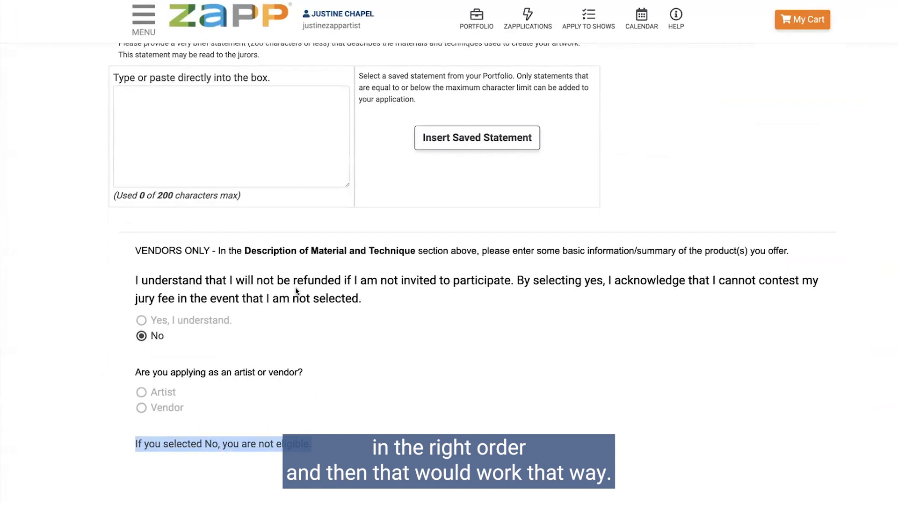
scroll(358, 293, "down", 1)
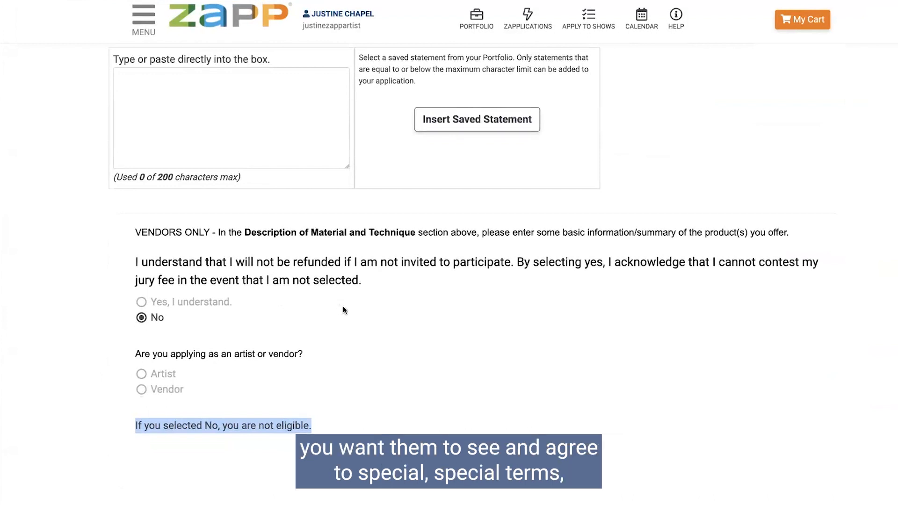
scroll(343, 306, "down", 1)
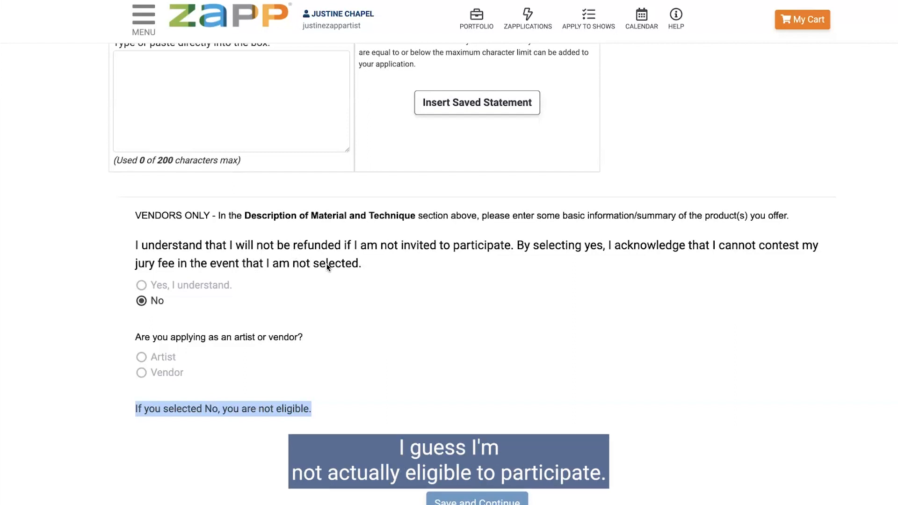
scroll(347, 262, "down", 1)
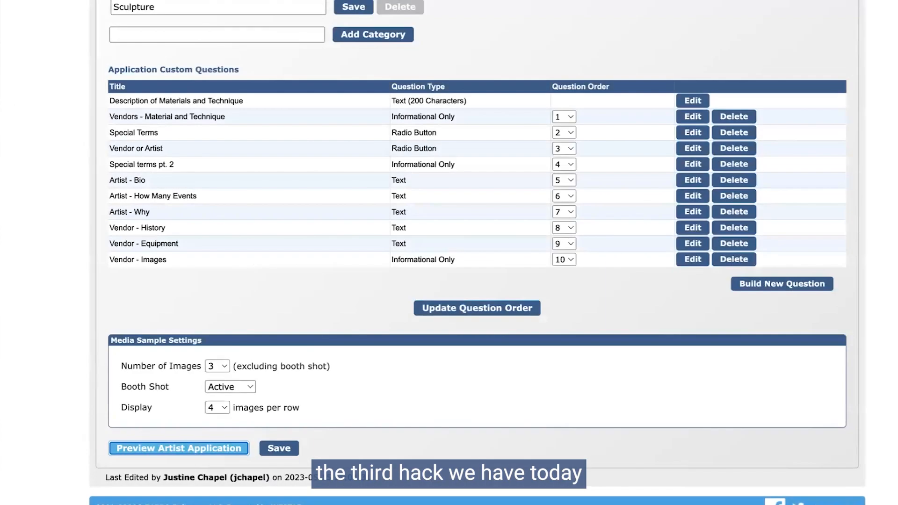
scroll(286, 117, "up", 4)
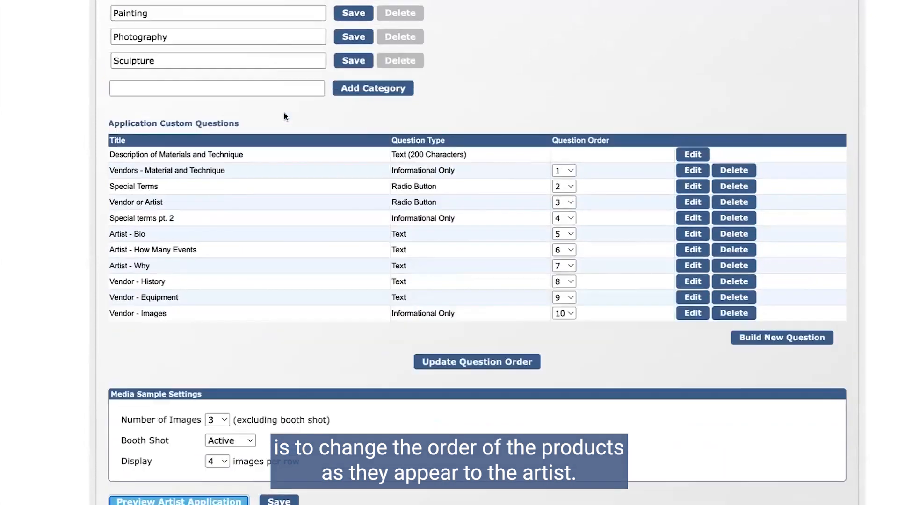
scroll(284, 112, "up", 3)
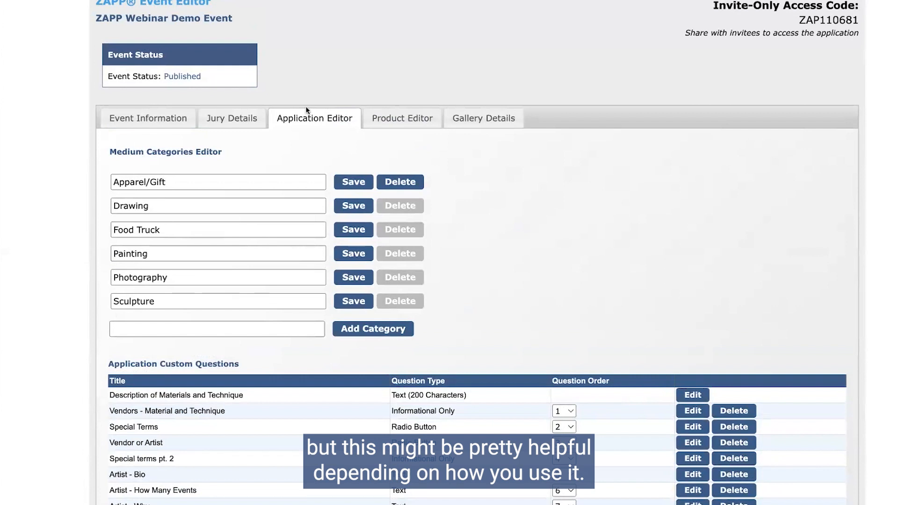
In the Product Editor, move Booth Deposit below Double Booth and save the product order
left_click(381, 120)
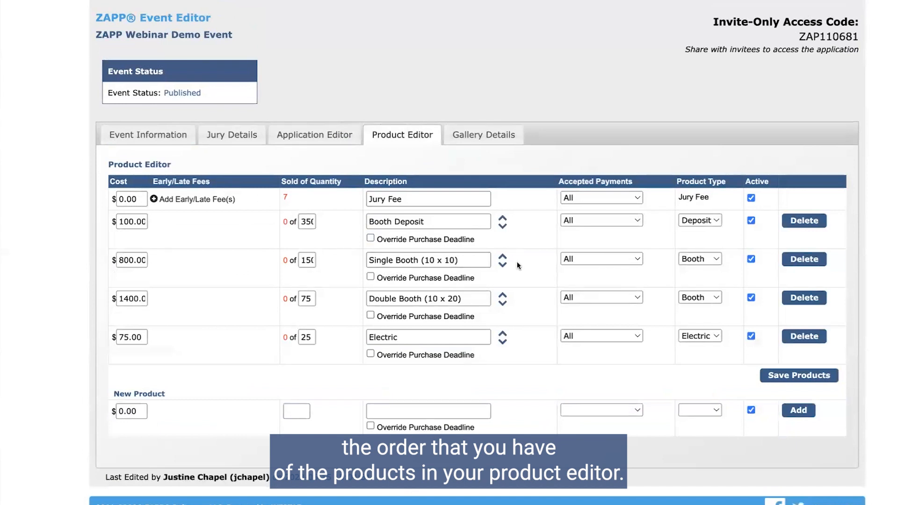
mouse_move(500, 221)
left_mouse_down()
mouse_move(518, 290)
mouse_move(507, 211)
mouse_move(508, 227)
left_mouse_up()
left_click_drag(504, 261, 509, 315)
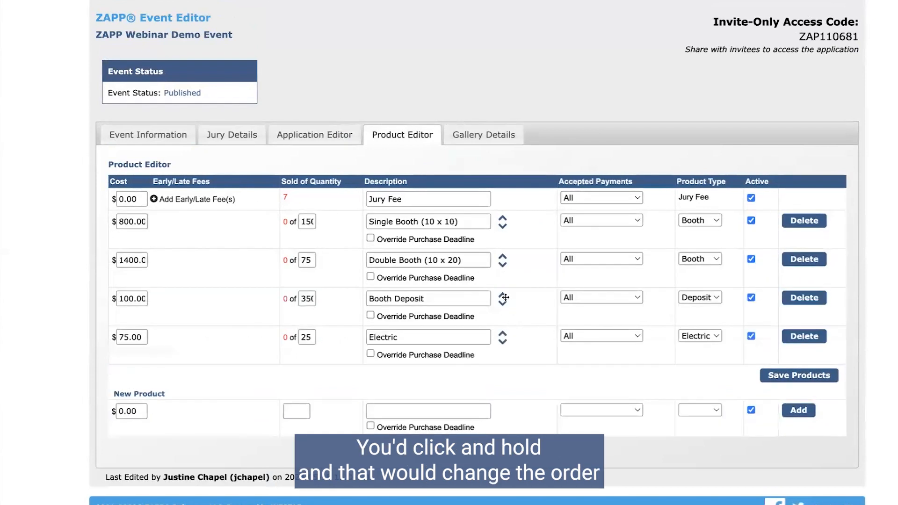
left_click(772, 381)
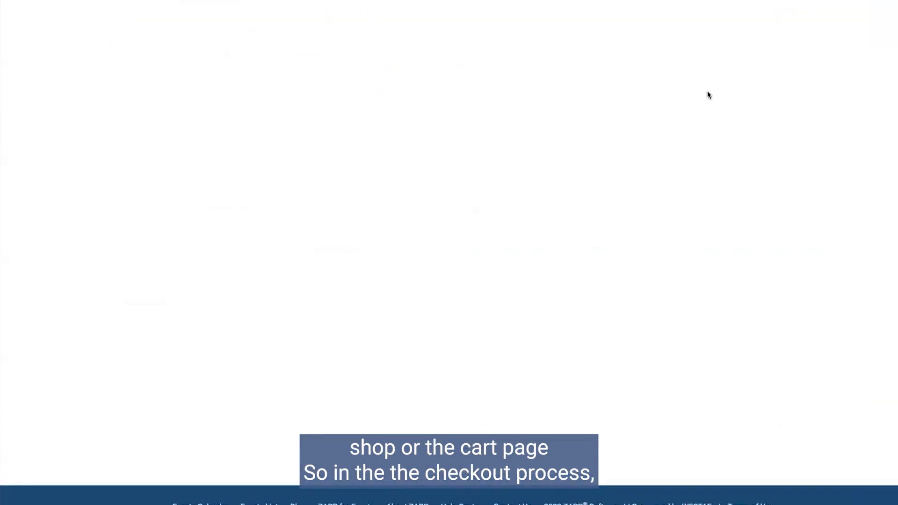
Check the artist checkout's product list, from the $800.00 Single Booth down to Booth Deposit
scroll(308, 244, "down", 3)
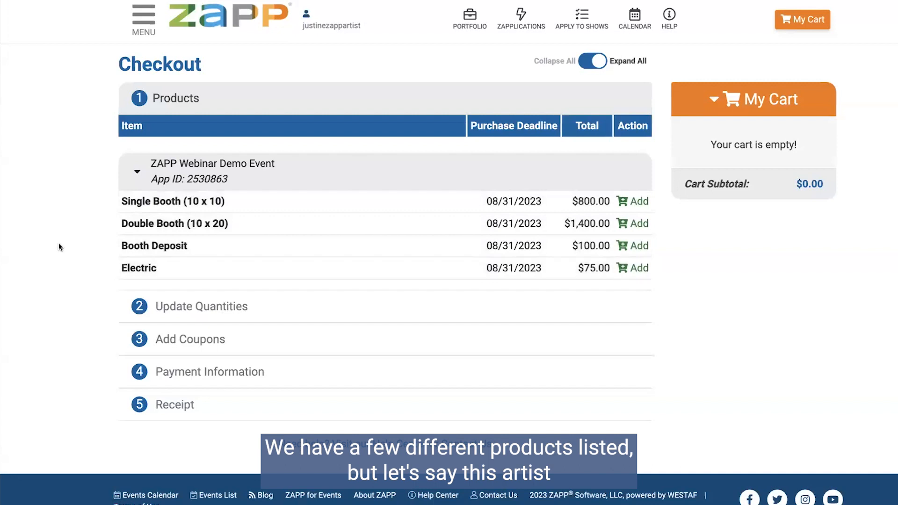
left_click_drag(115, 243, 196, 248)
left_click(195, 248)
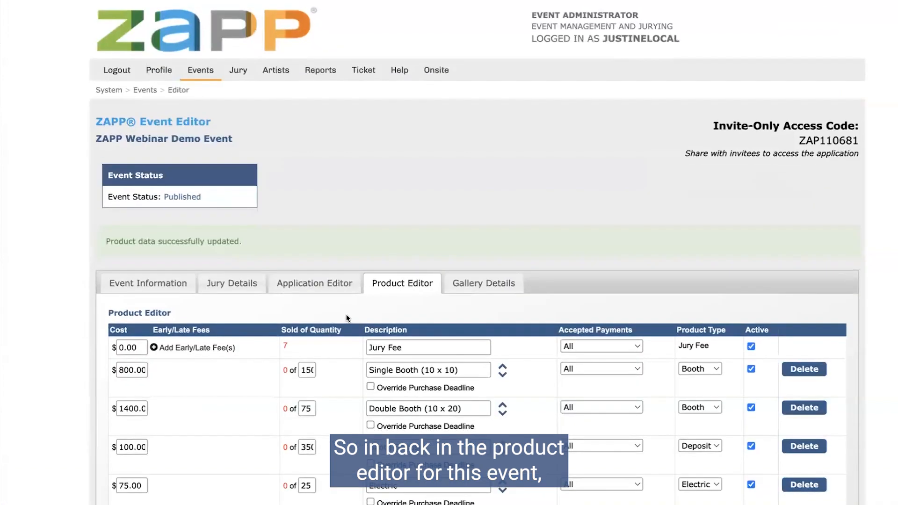
scroll(347, 315, "down", 2)
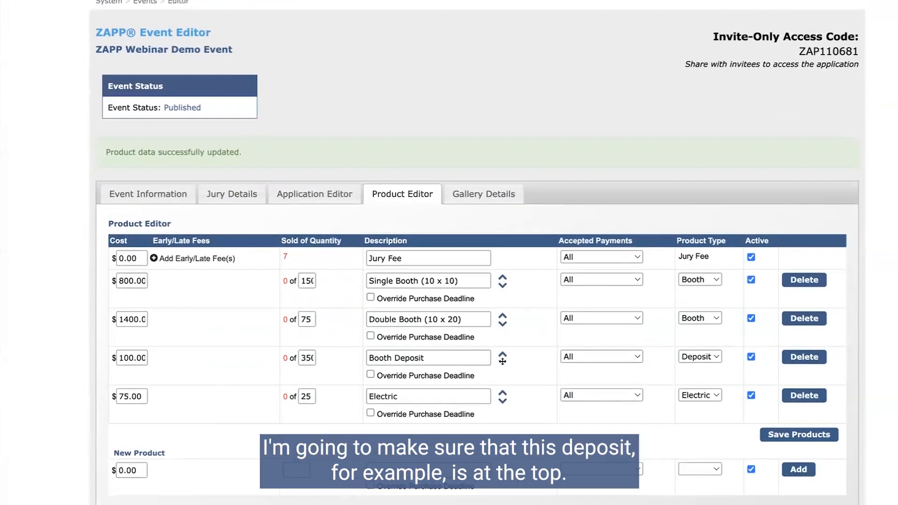
Move Booth Deposit to the top of the products, save, and reload the artist checkout
left_click_drag(504, 358, 504, 279)
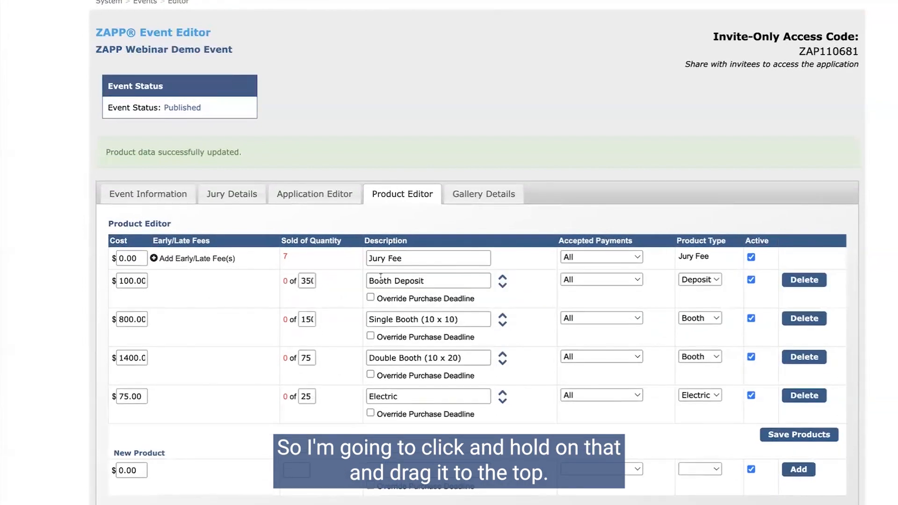
scroll(647, 425, "down", 2)
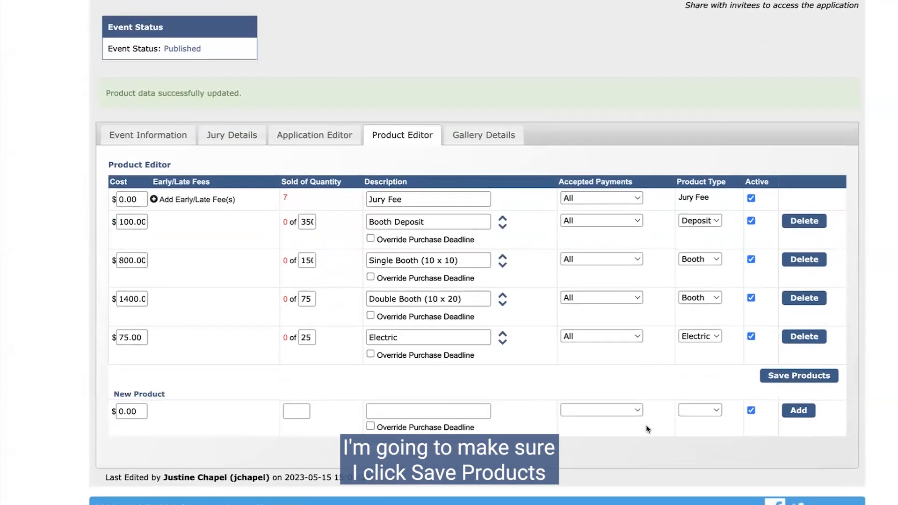
left_click(802, 379)
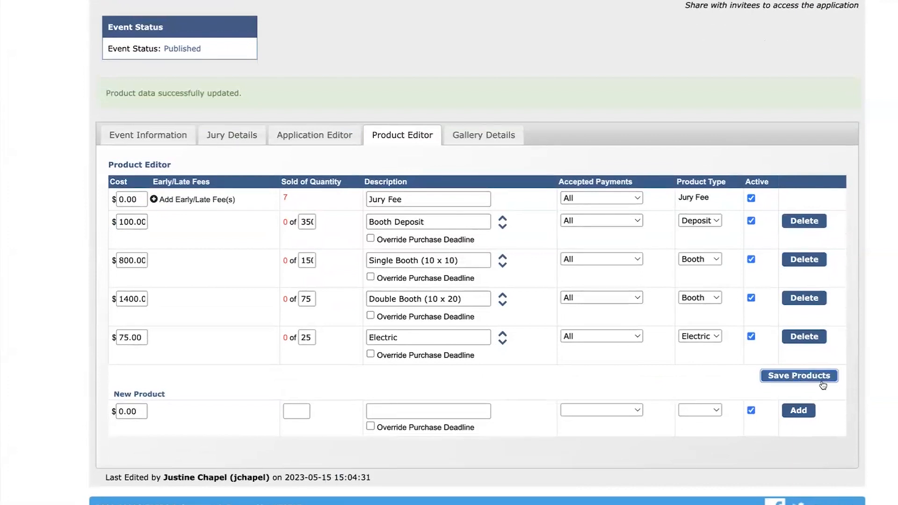
scroll(822, 381, "up", 4)
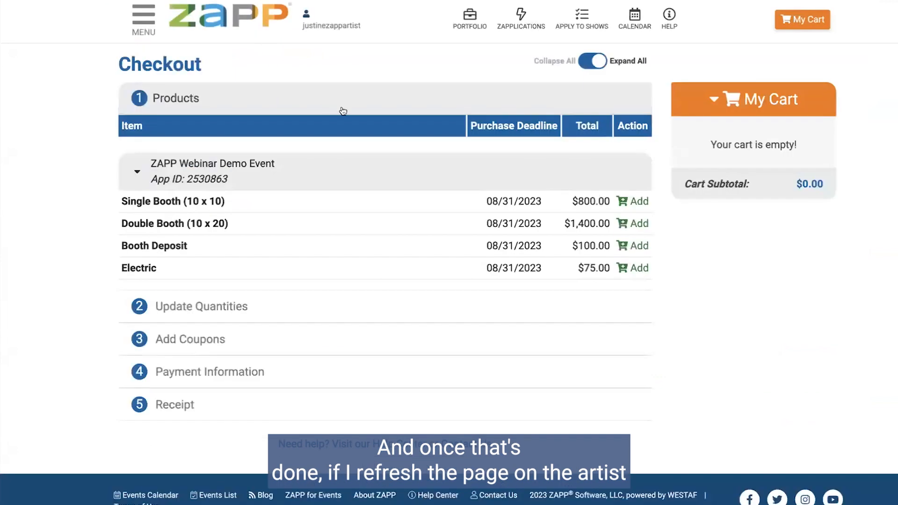
key("F5")
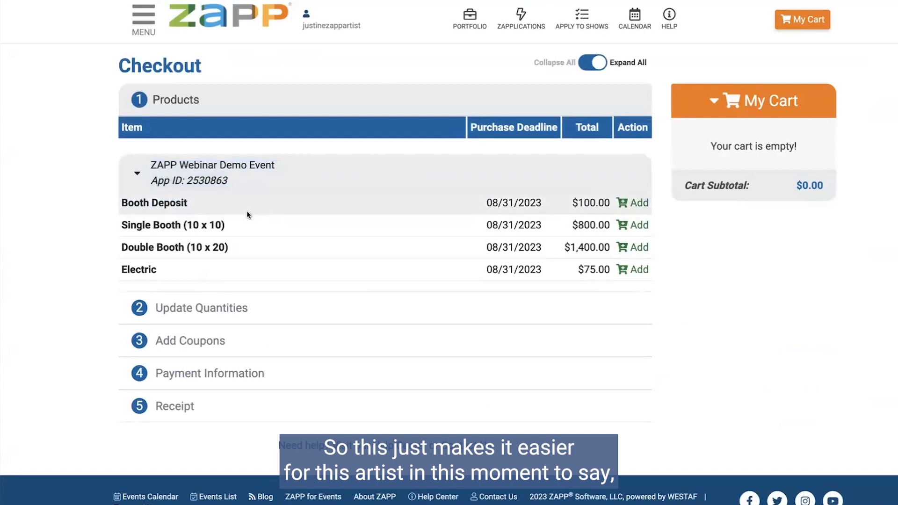
Add the $100.00 Booth Deposit to the artist's cart
left_click(632, 203)
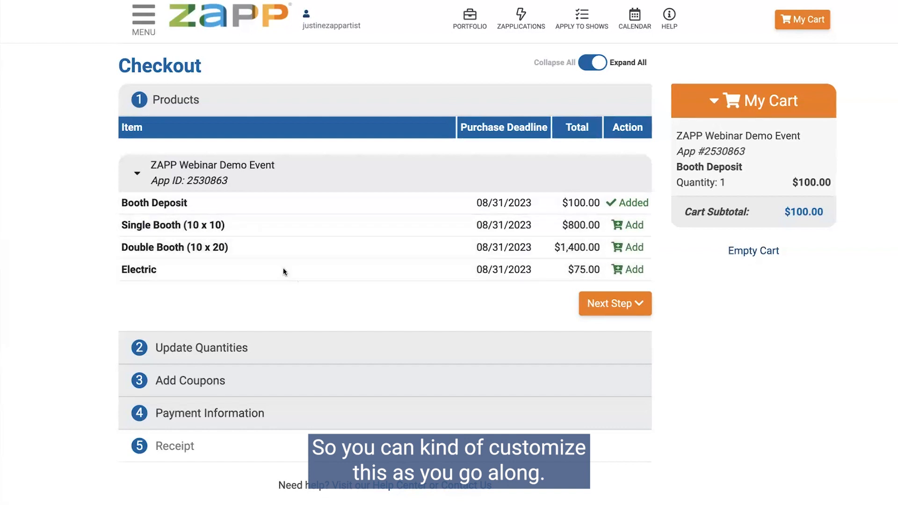
scroll(129, 322, "down", 1)
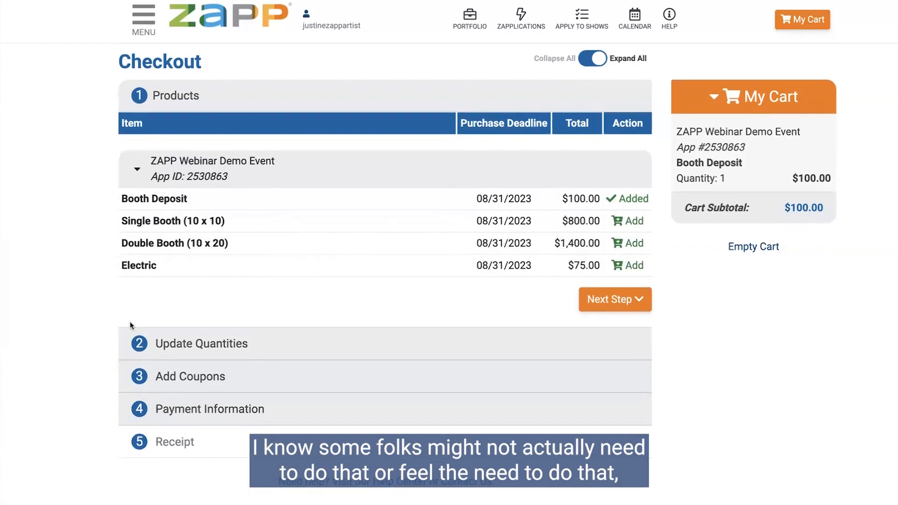
scroll(130, 321, "down", 2)
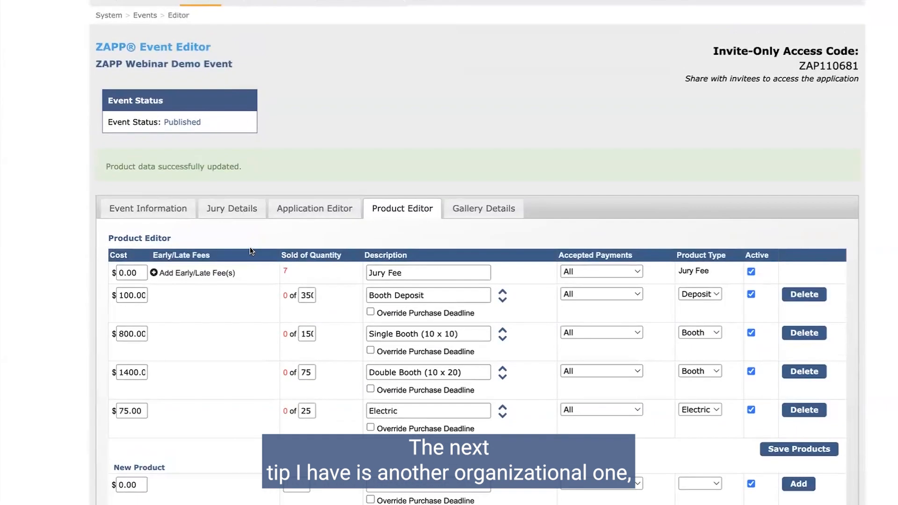
Go to Events > Management and list the 5 Received applications
scroll(250, 252, "up", 1)
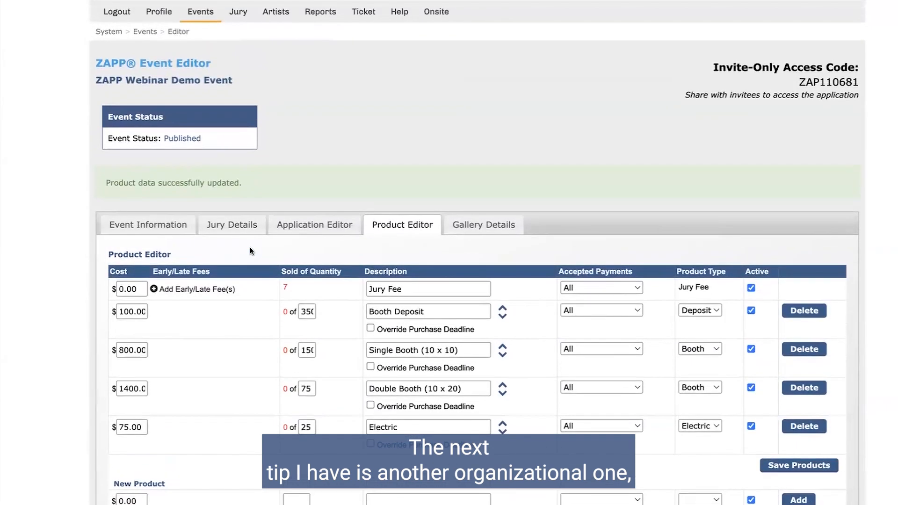
scroll(250, 251, "up", 1)
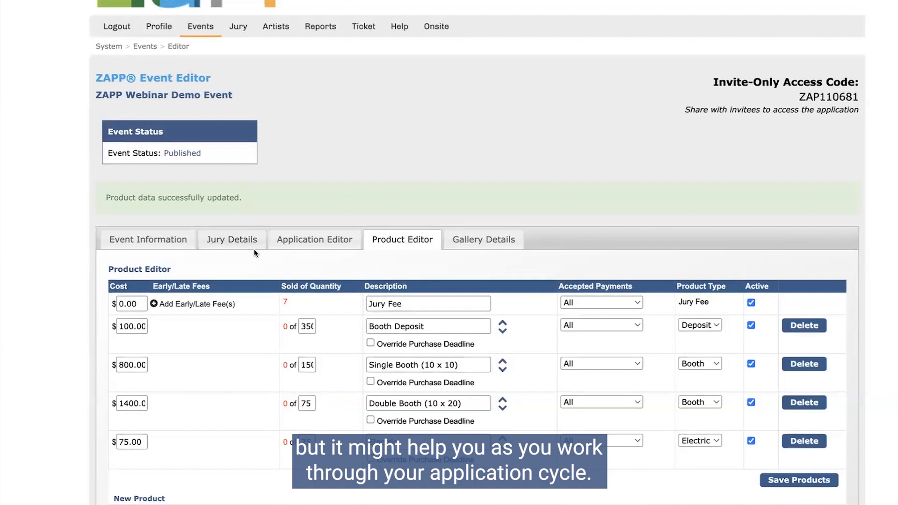
mouse_move(201, 27)
left_click(210, 69)
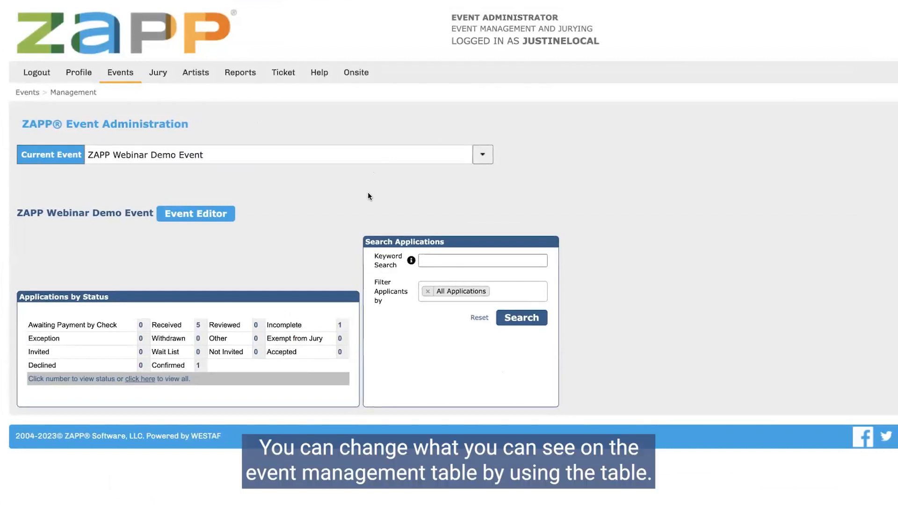
left_click(198, 325)
Show all 7 applications and bring up the Table Editor for the columns
scroll(271, 282, "down", 2)
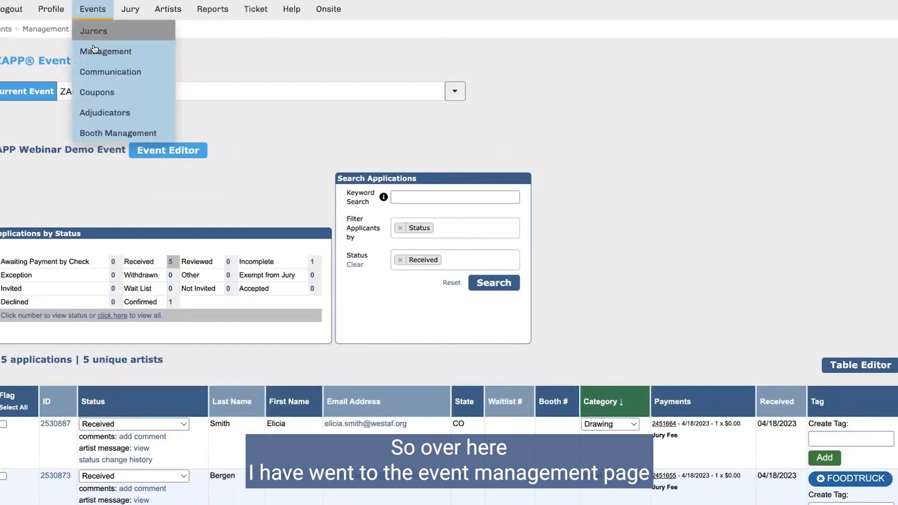
scroll(94, 189, "down", 1)
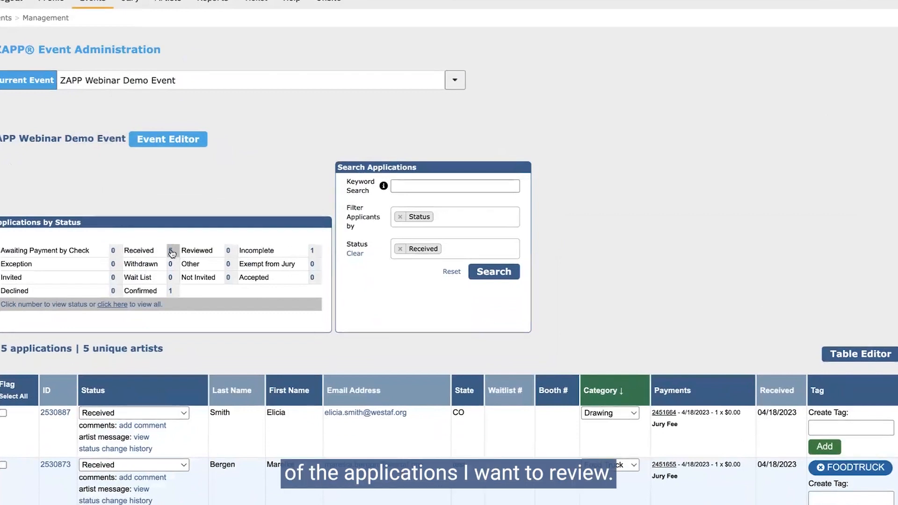
left_click(122, 309)
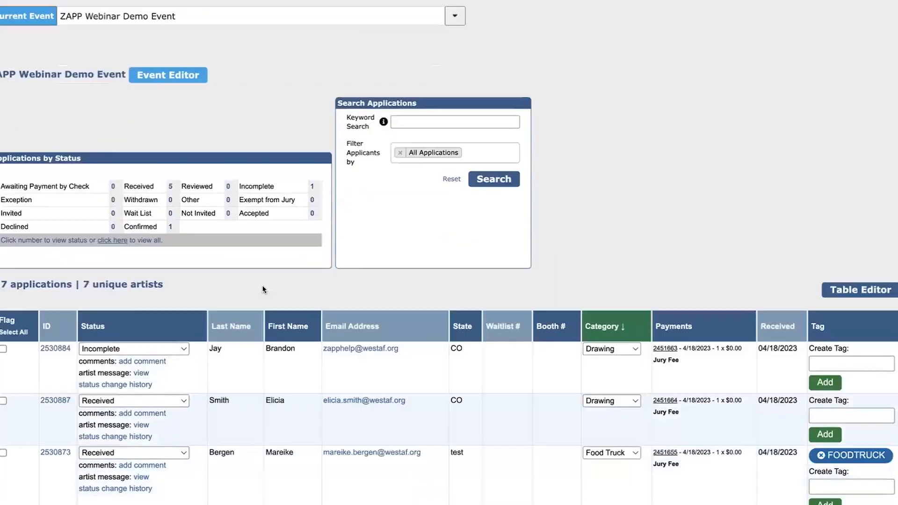
scroll(262, 284, "down", 3)
left_click(831, 205)
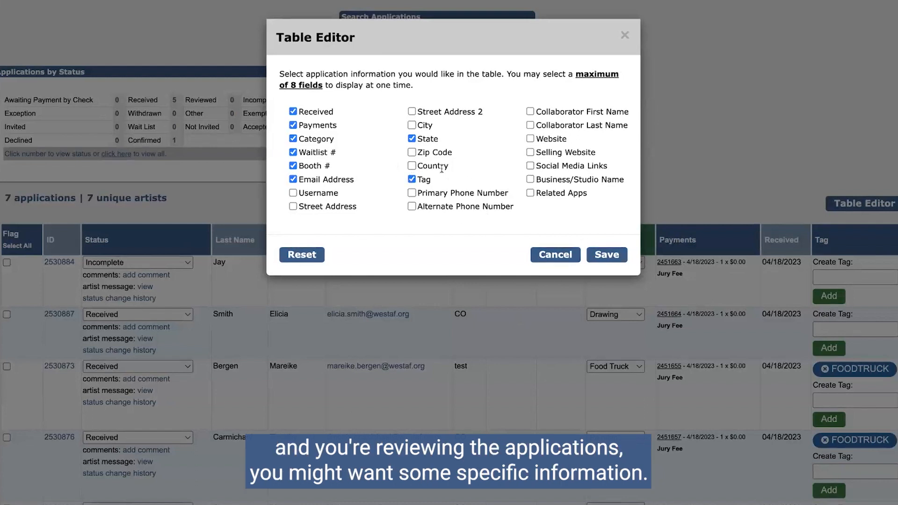
Swap Booth #, Waitlist #, Email Address and Tag columns for Website, Selling Website, Social Media Links, Business/Studio Name; save
left_click(293, 165)
left_click(293, 153)
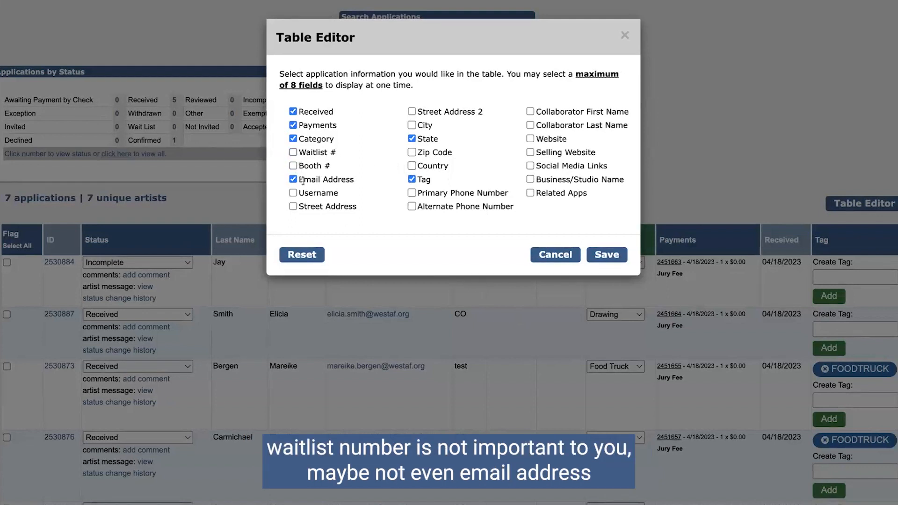
left_click(322, 184)
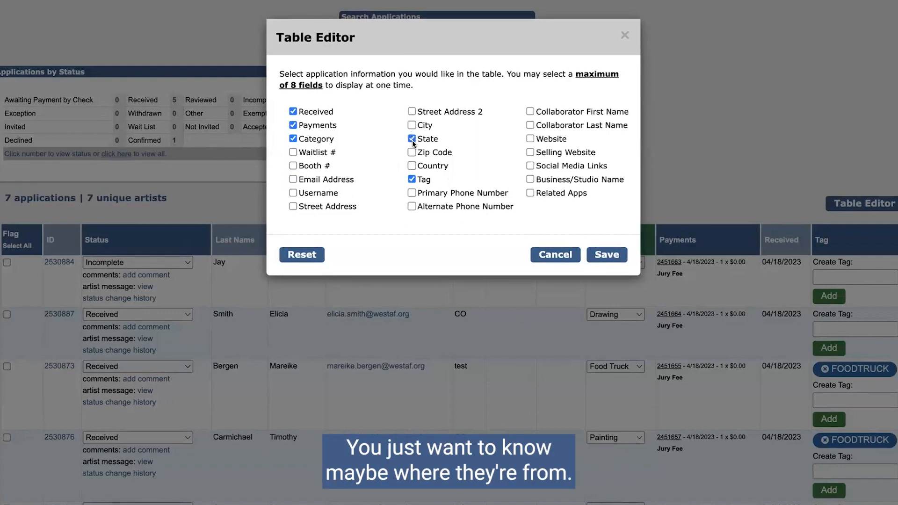
left_click(411, 178)
left_click(530, 139)
left_click(530, 152)
left_click(530, 165)
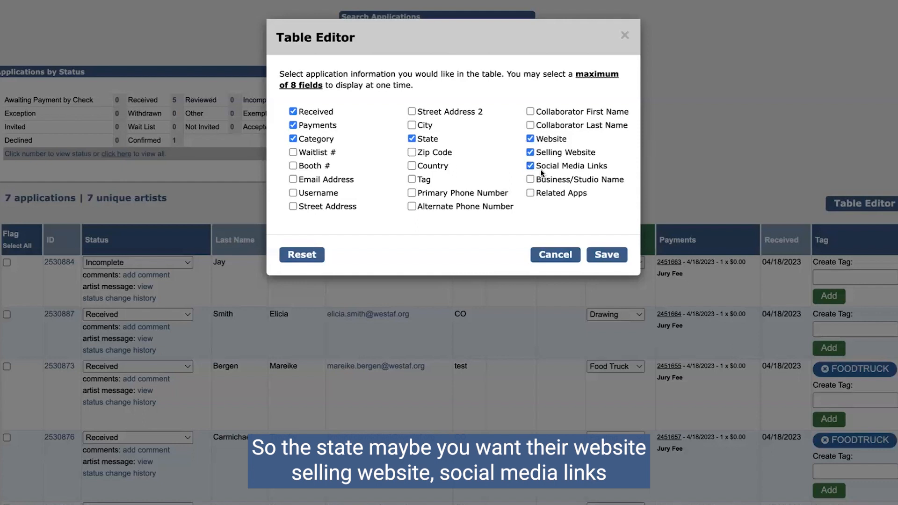
left_click(530, 179)
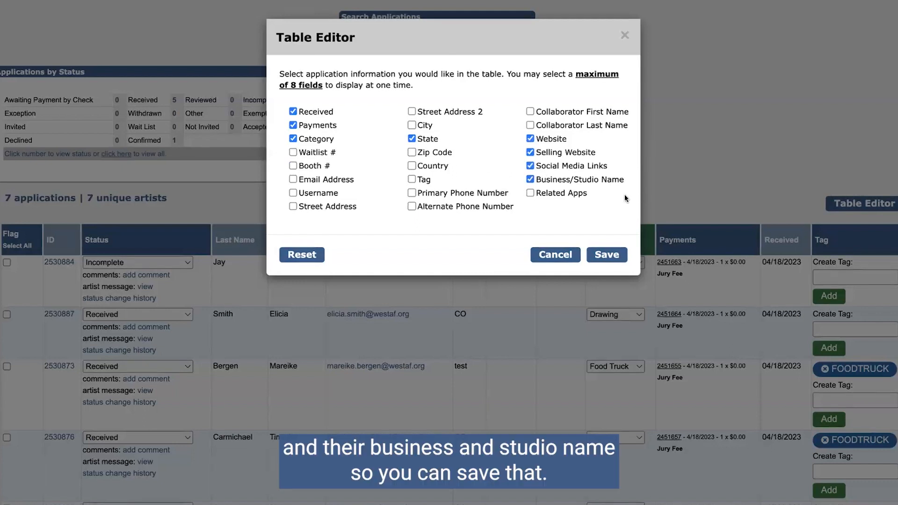
left_click(607, 255)
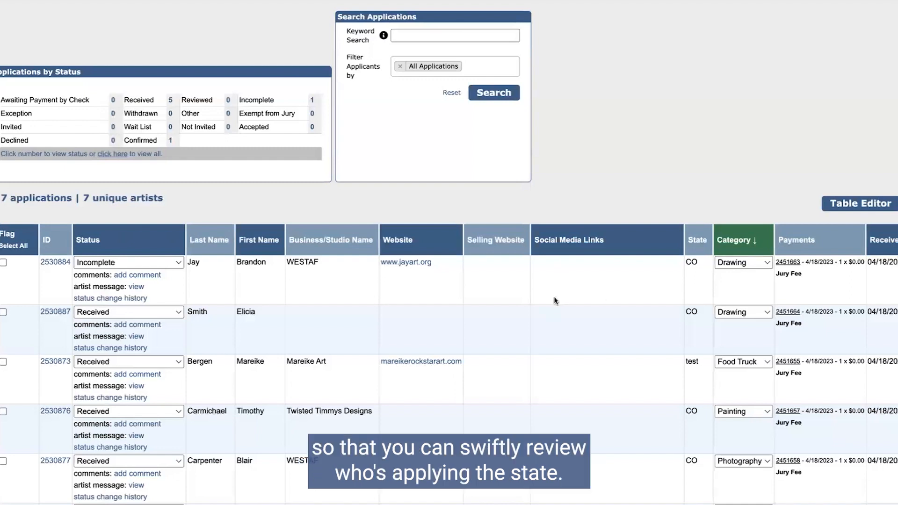
scroll(292, 302, "down", 1)
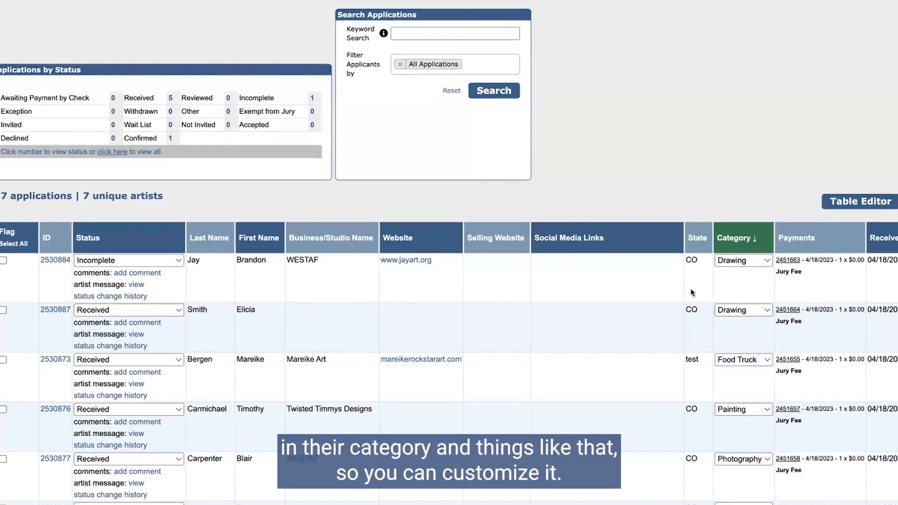
scroll(419, 293, "down", 2)
scroll(420, 294, "down", 1)
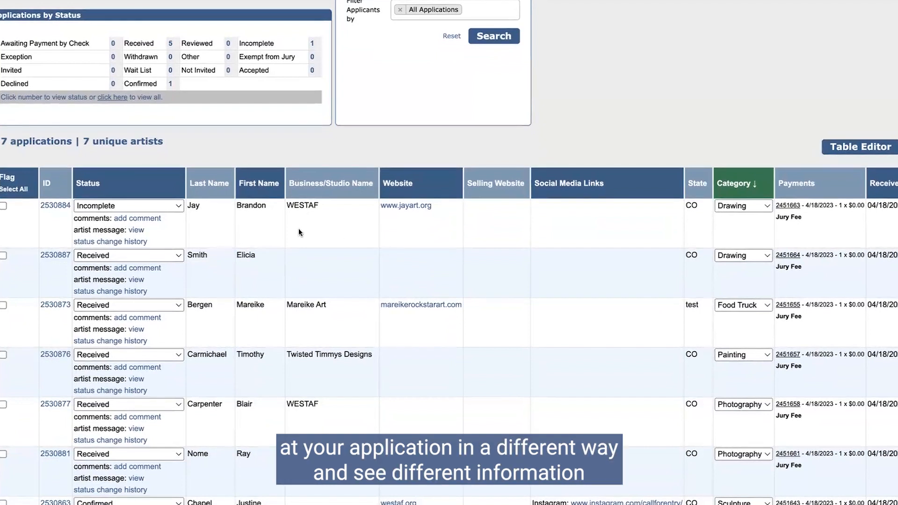
Replace the website and studio columns with Booth #, Waitlist #, Tag and Email Address, and save
left_click(871, 152)
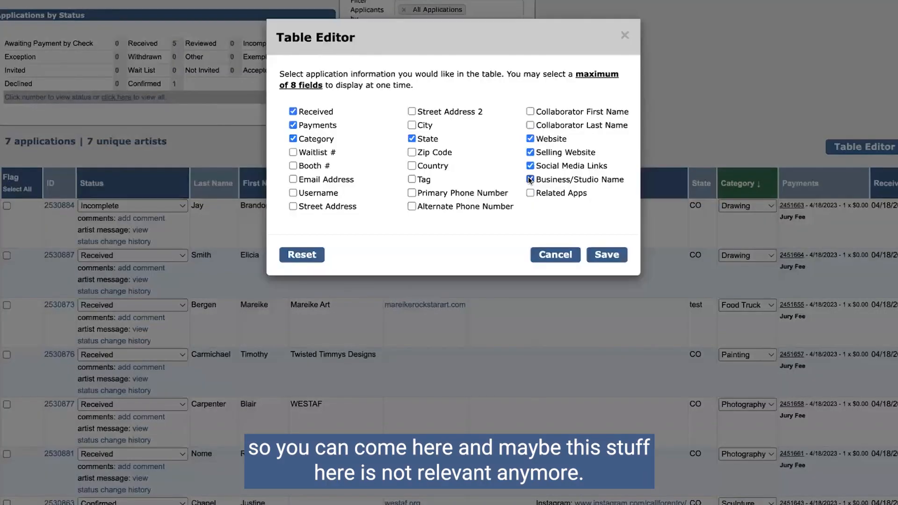
left_click(530, 179)
left_click(530, 165)
left_click(530, 152)
left_click(530, 138)
left_click(293, 166)
left_click(293, 152)
left_click(412, 179)
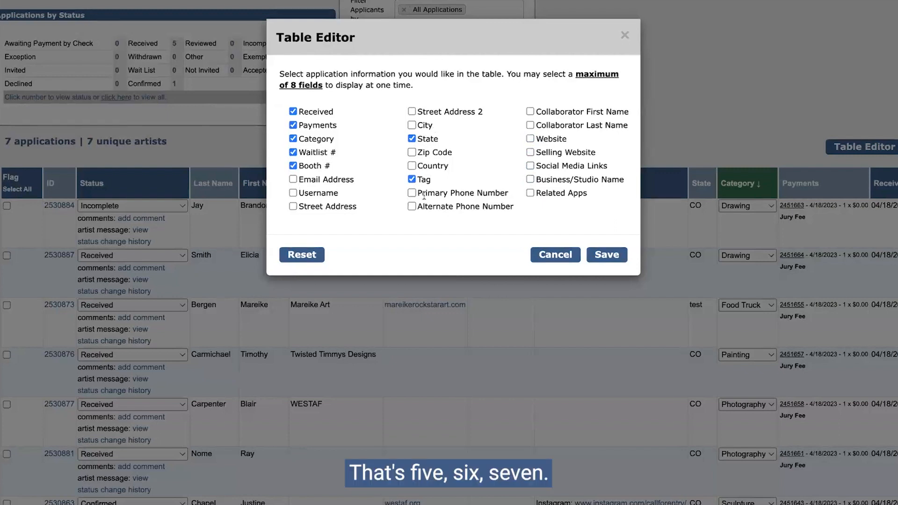
left_click(294, 180)
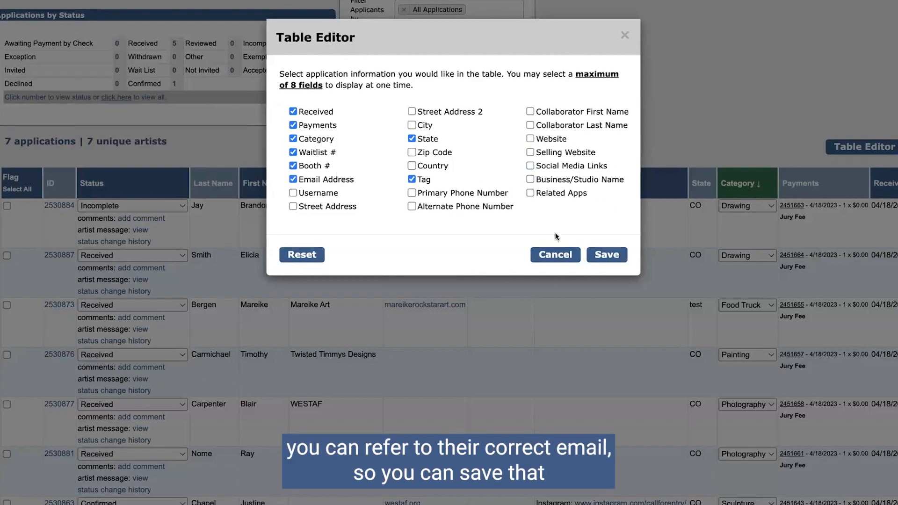
left_click(607, 254)
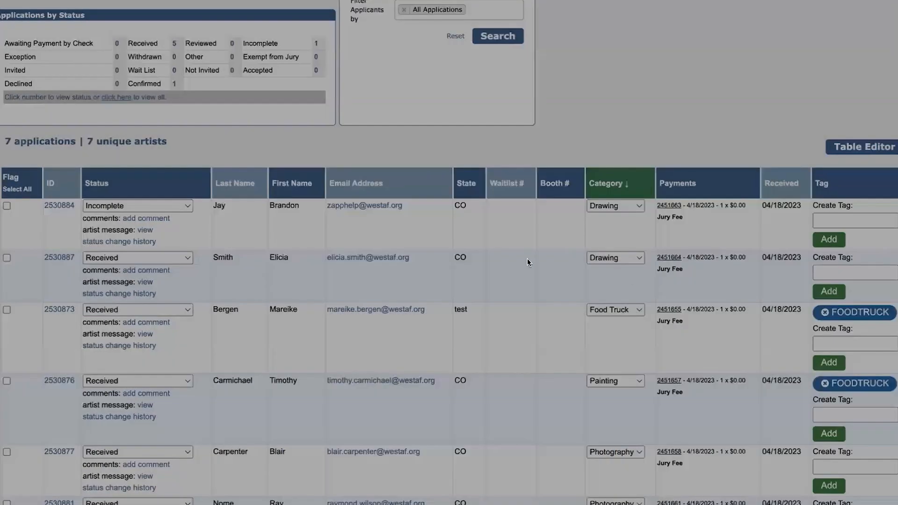
scroll(455, 259, "down", 3)
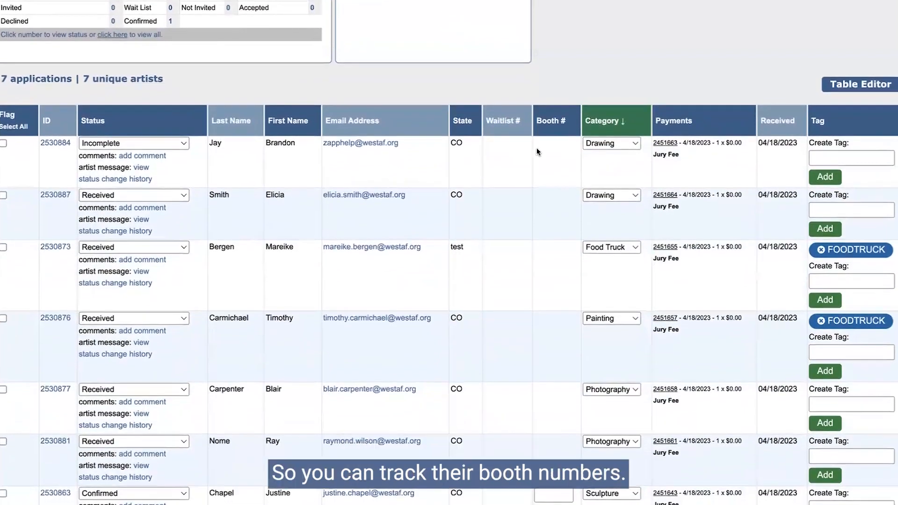
scroll(529, 300, "down", 5)
scroll(529, 301, "up", 3)
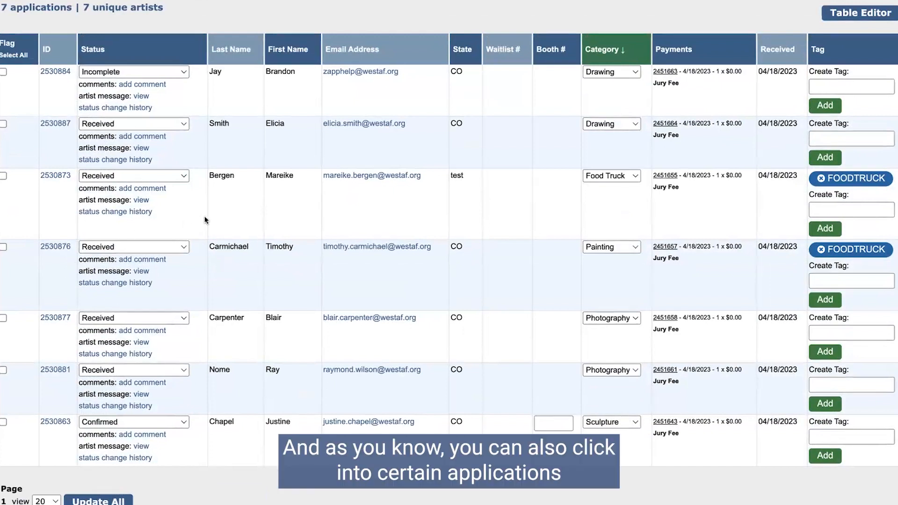
left_click(56, 73)
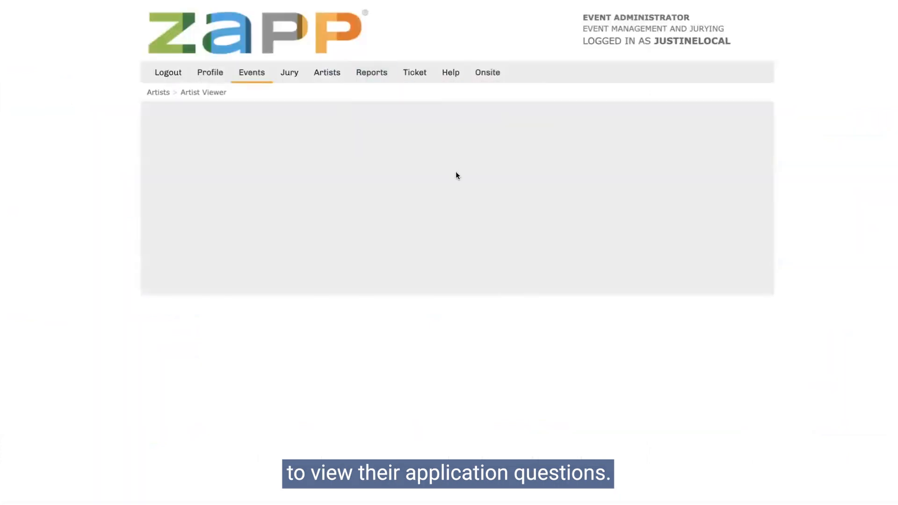
scroll(453, 225, "down", 2)
scroll(547, 225, "down", 2)
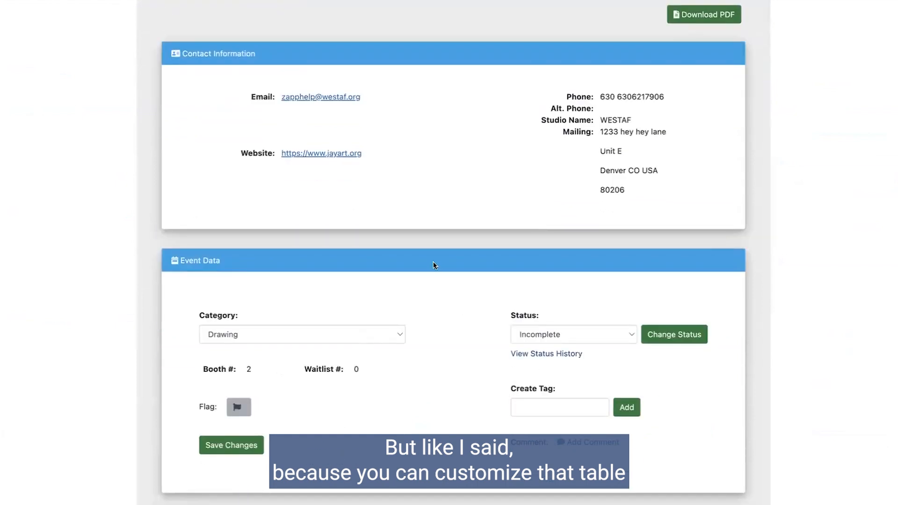
scroll(578, 298, "down", 1)
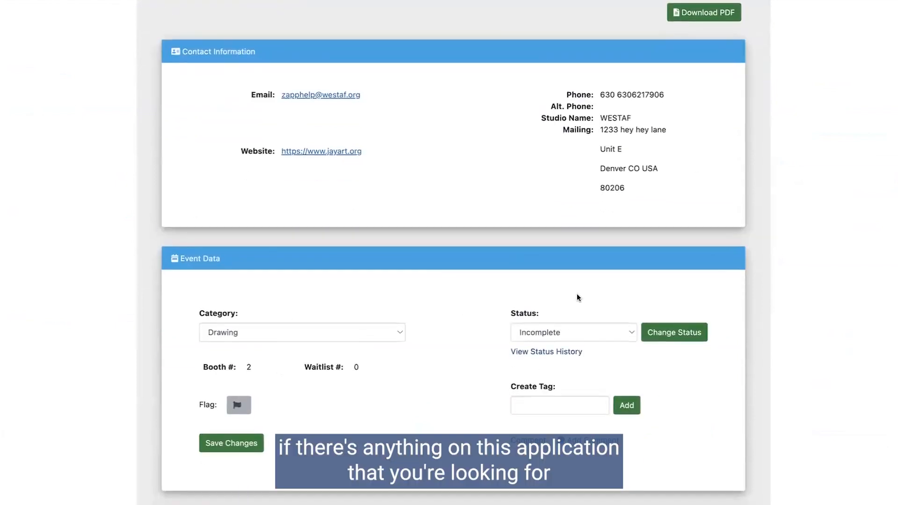
scroll(577, 298, "up", 2)
scroll(381, 321, "down", 15)
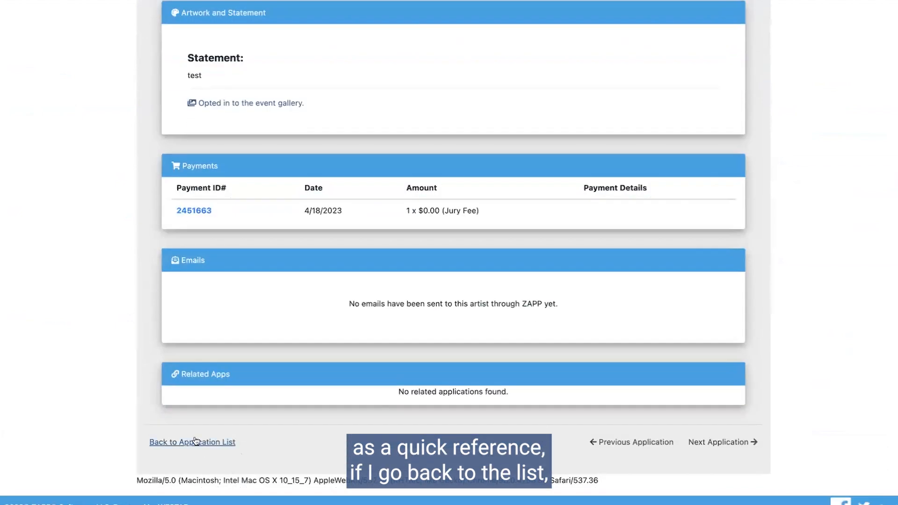
left_click(190, 441)
scroll(454, 318, "down", 1)
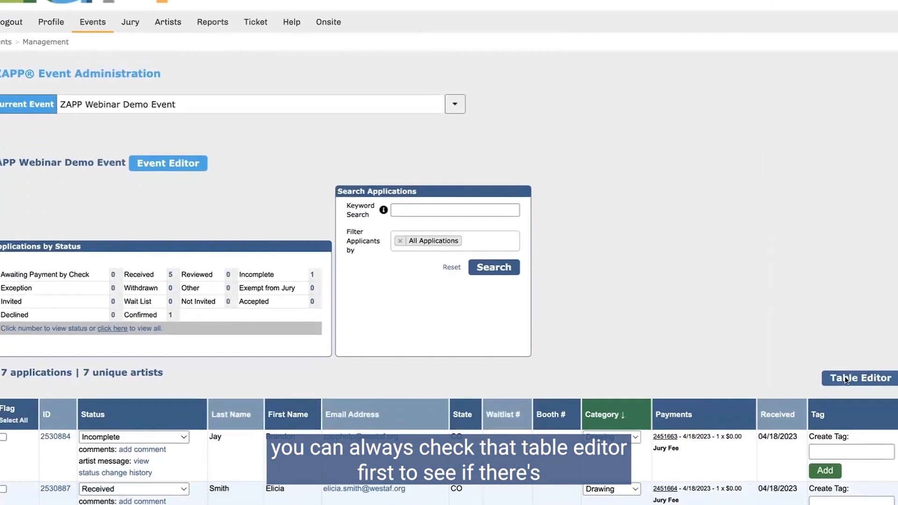
Reopen the table column settings and look through the applications list
left_click(847, 379)
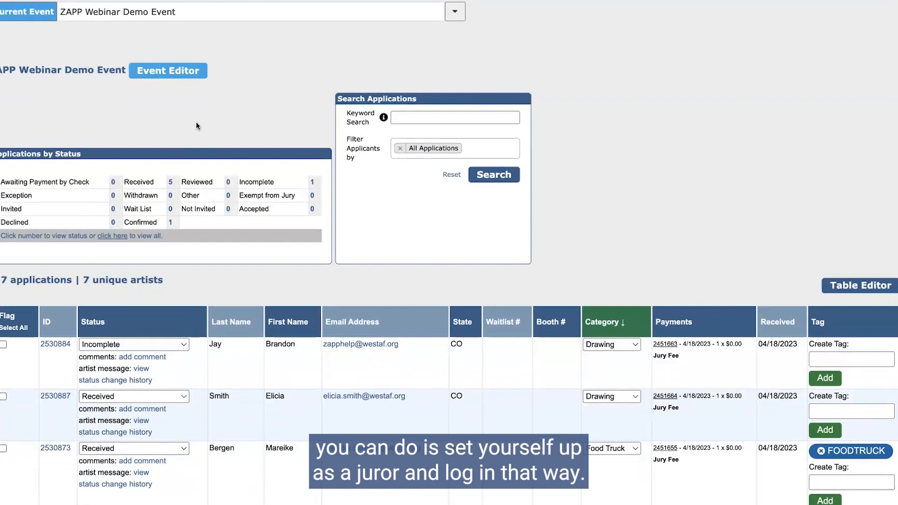
scroll(195, 122, "up", 2)
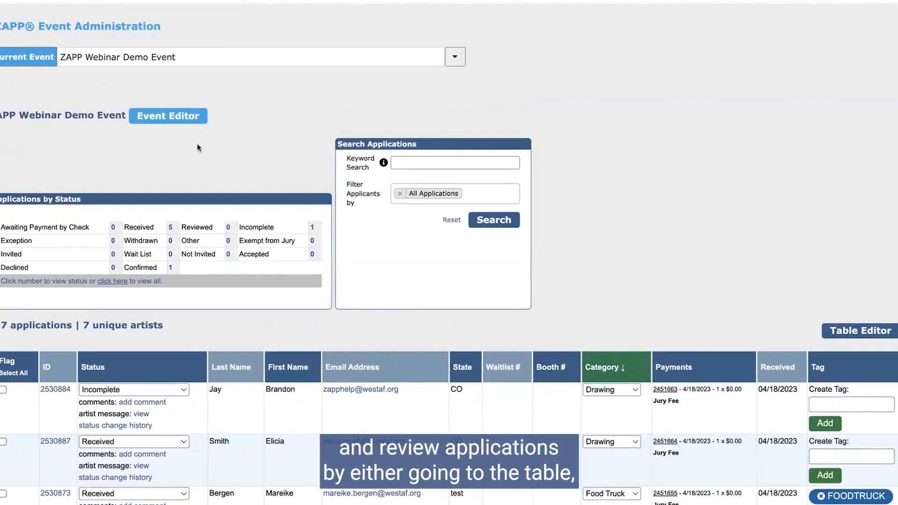
scroll(146, 209, "down", 1)
scroll(146, 209, "down", 6)
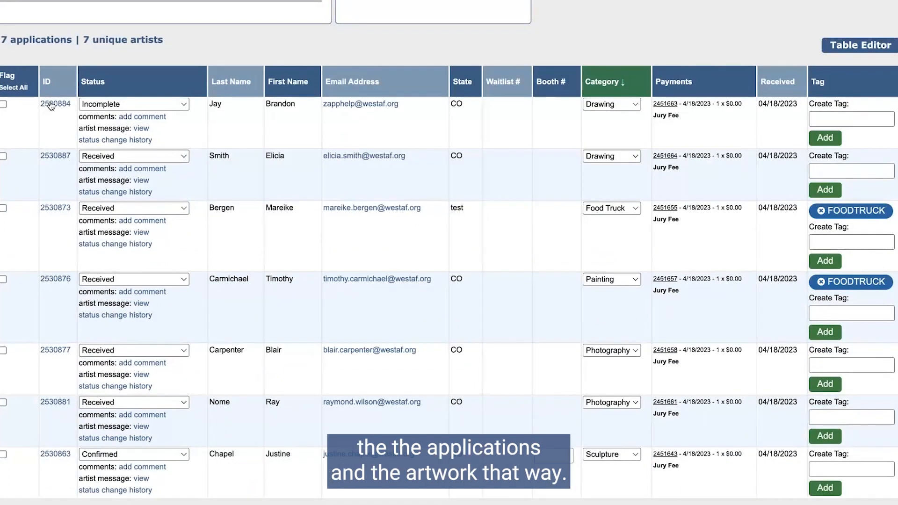
scroll(155, 139, "up", 4)
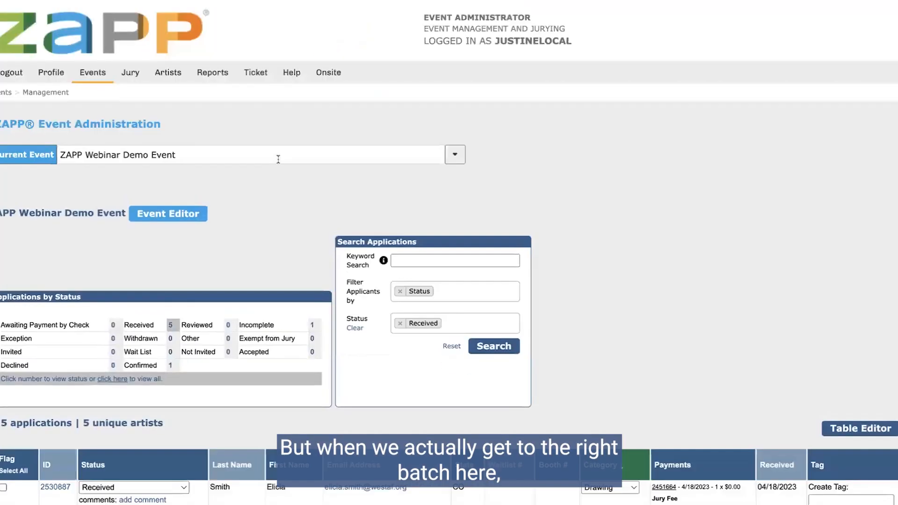
scroll(279, 160, "down", 2)
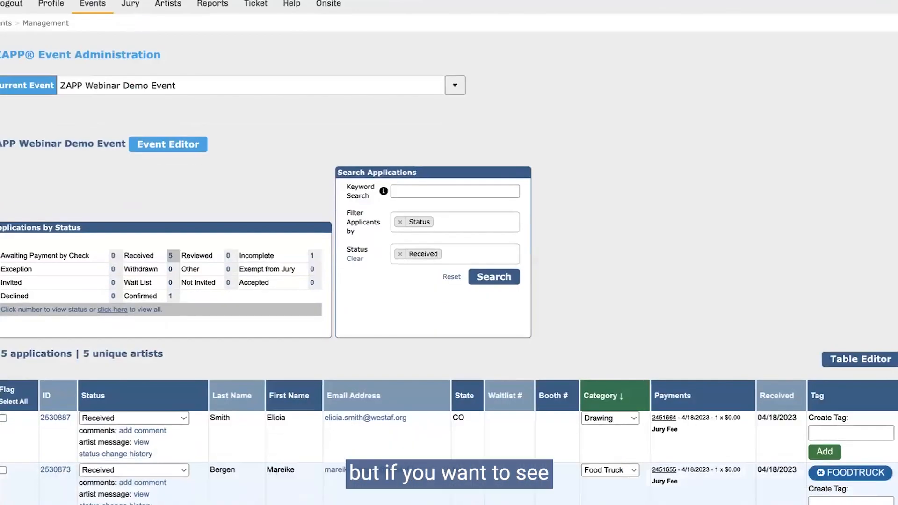
scroll(215, 197, "down", 7)
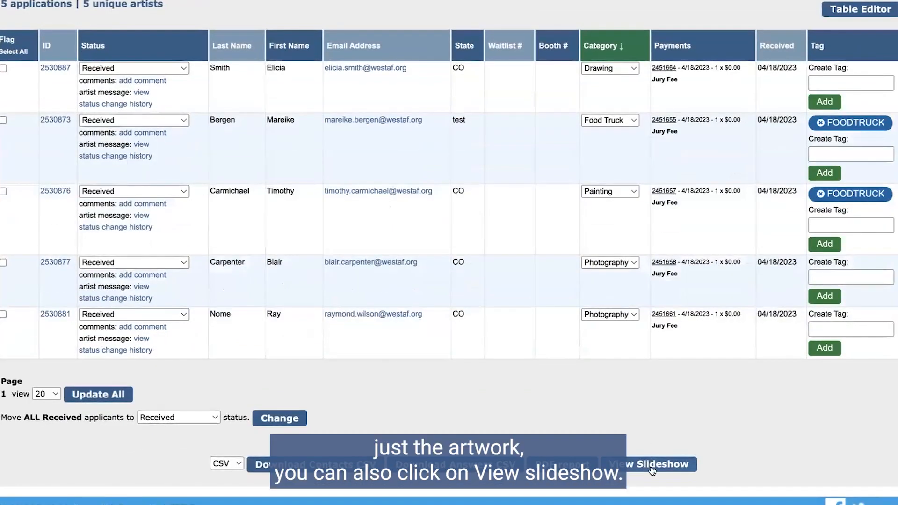
Open the Received artwork slideshow in a new tab, then go to the Jurors page
right_click(649, 469)
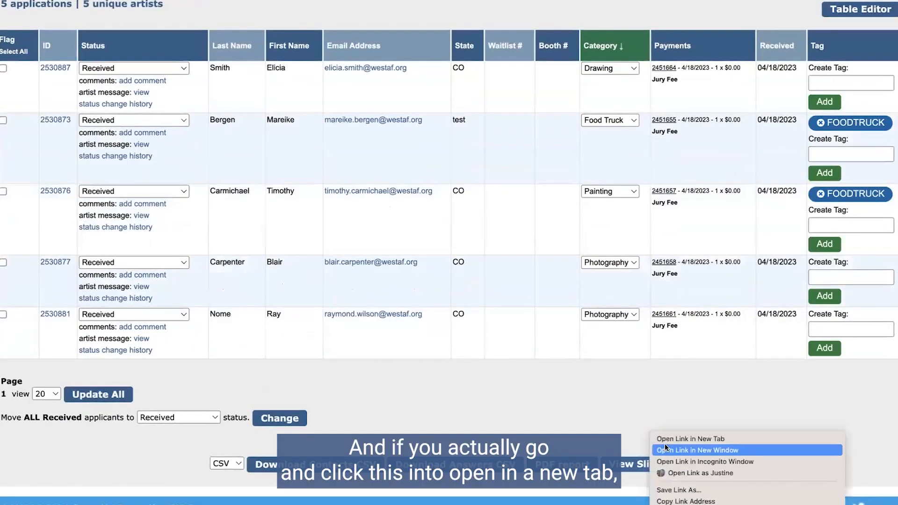
left_click(679, 440)
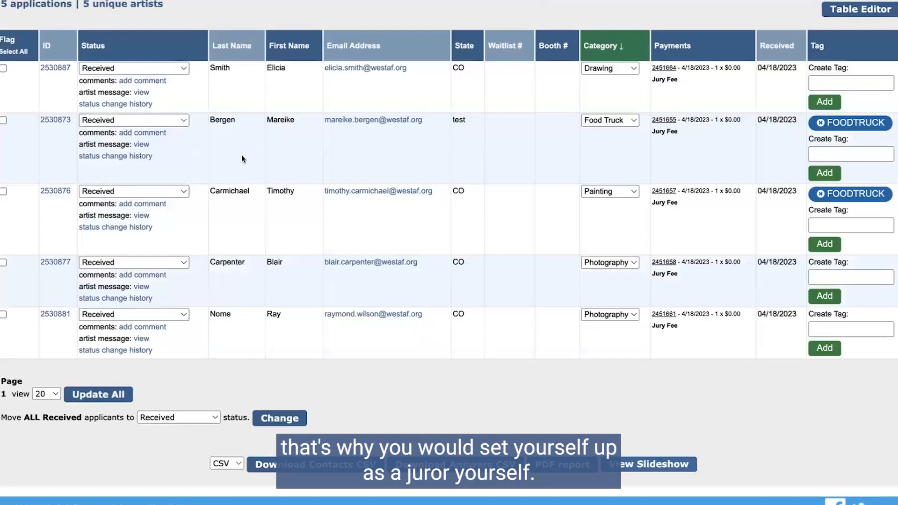
scroll(242, 156, "up", 10)
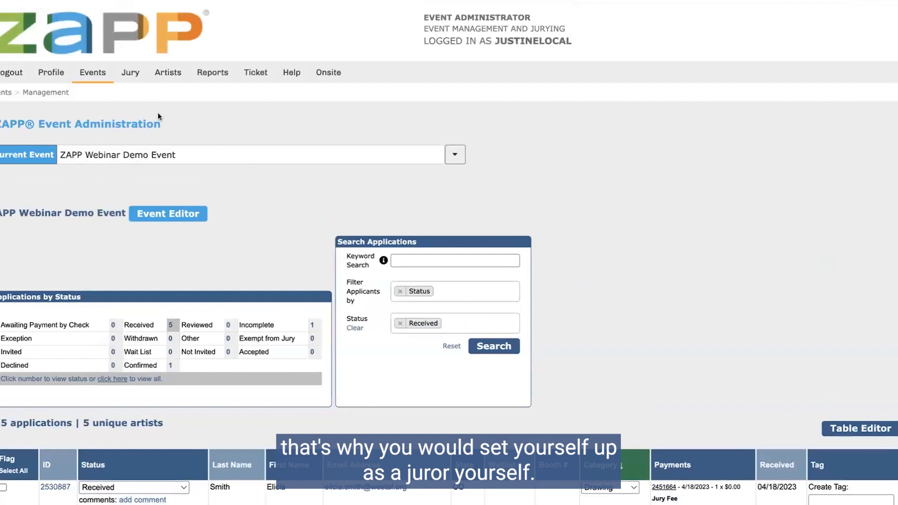
mouse_move(131, 73)
left_click(136, 90)
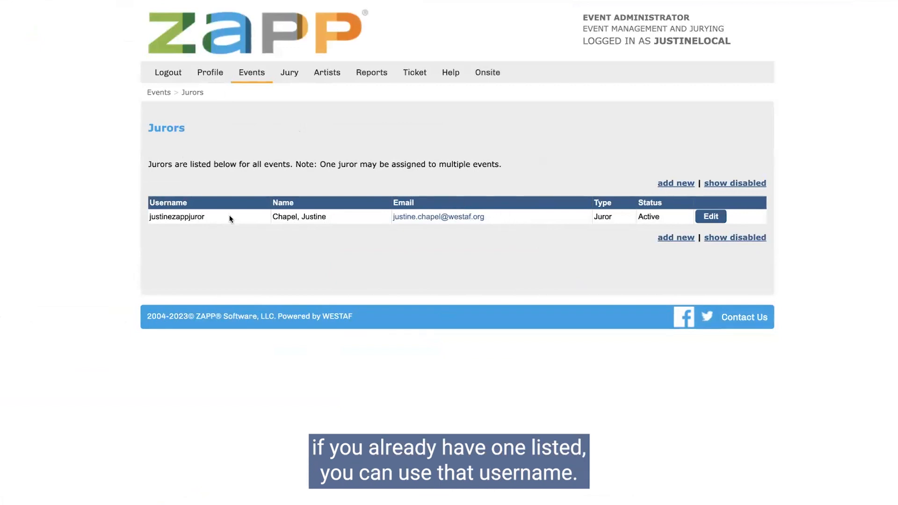
Look at the Juror Editor for a new juror, then return to the Jurors list with its one active juror
left_click(684, 187)
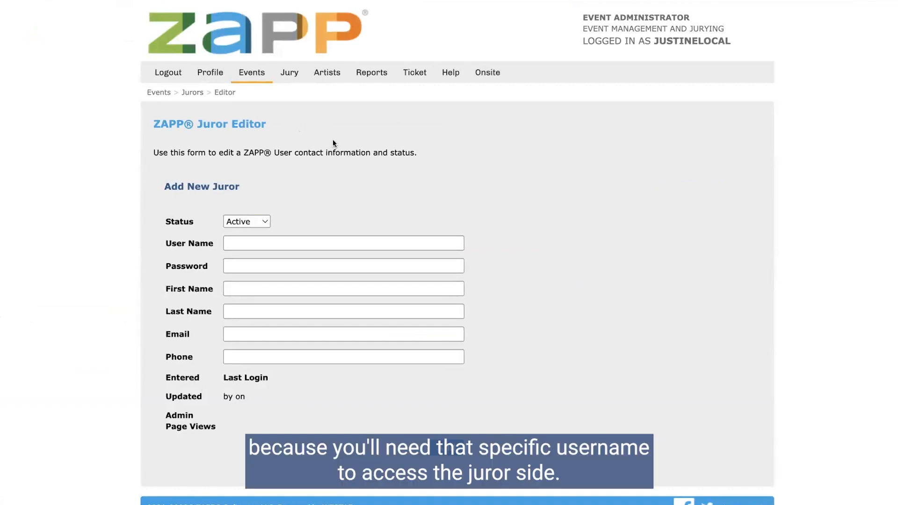
left_click(293, 89)
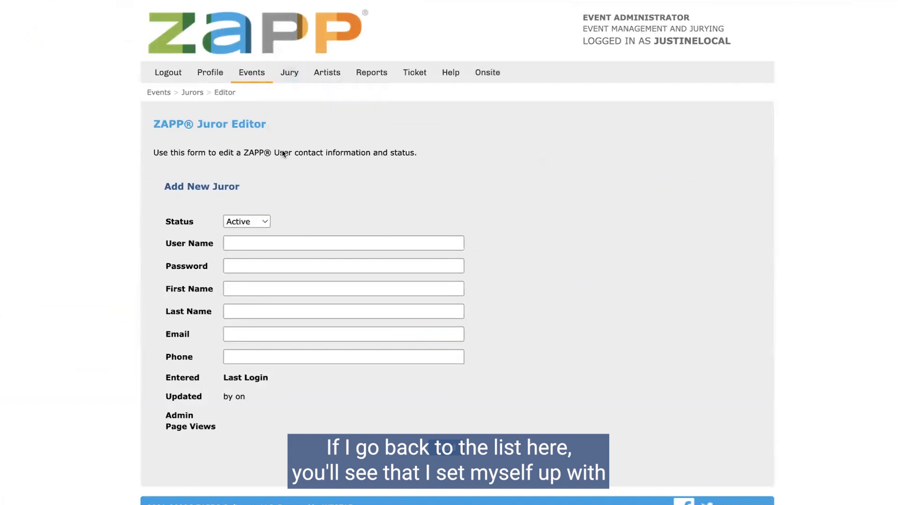
left_click_drag(185, 217, 150, 218)
left_click(275, 219)
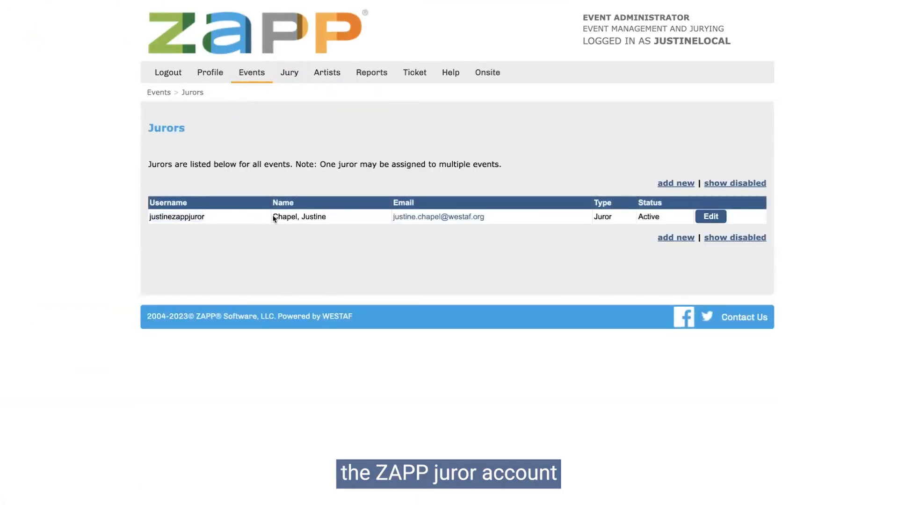
Log out of the administrator account and sign back in with the saved juror login
left_click(164, 78)
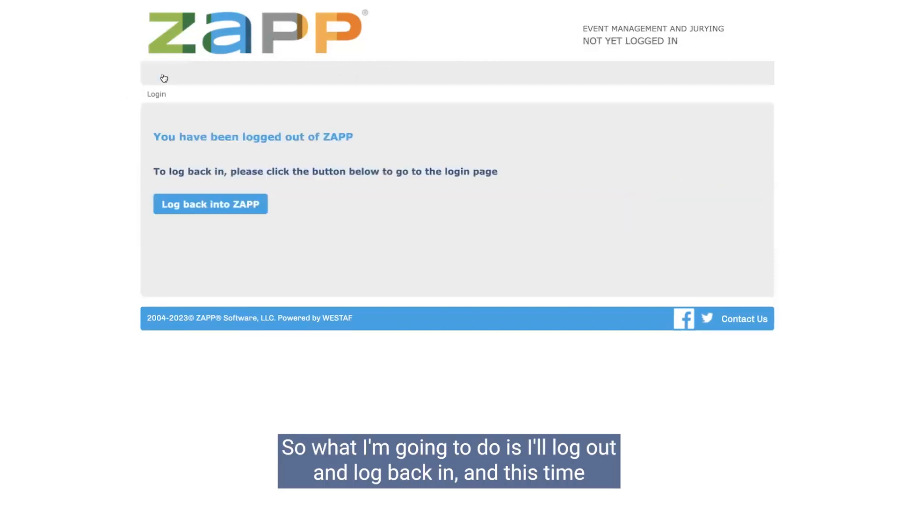
left_click(186, 185)
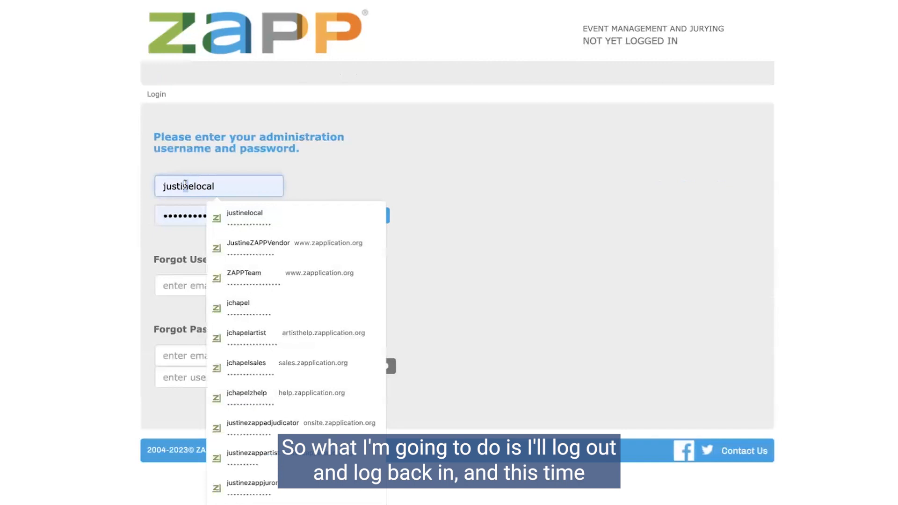
left_click(279, 492)
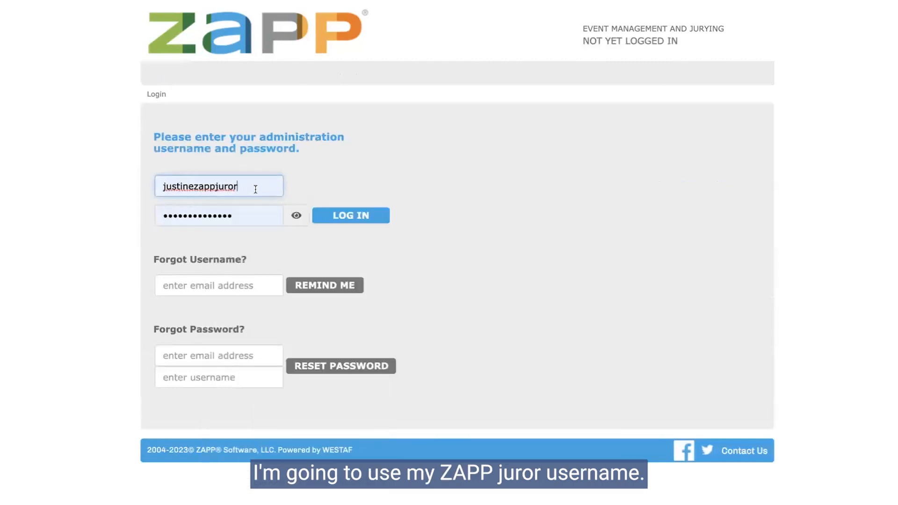
left_click(366, 220)
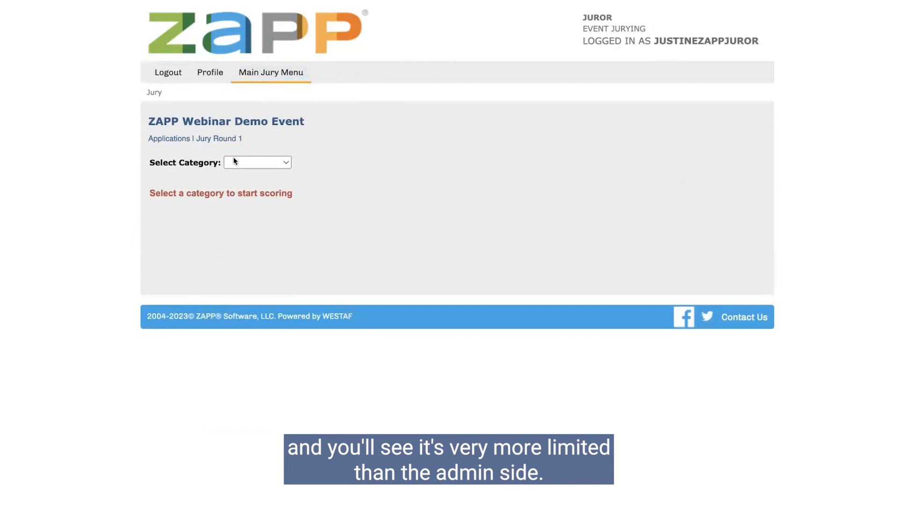
Show applications from All Categories and briefly open the Food Truck application's scorecard
left_click(281, 162)
left_click(263, 176)
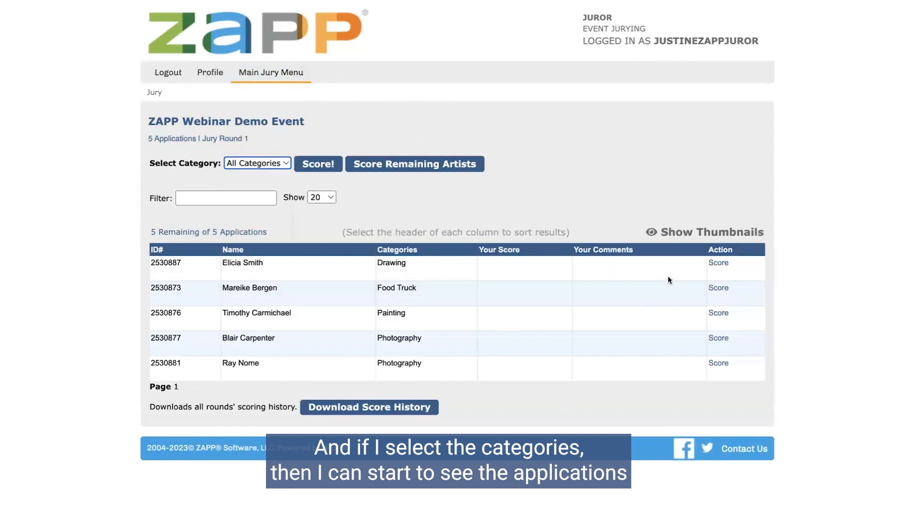
left_click(712, 288)
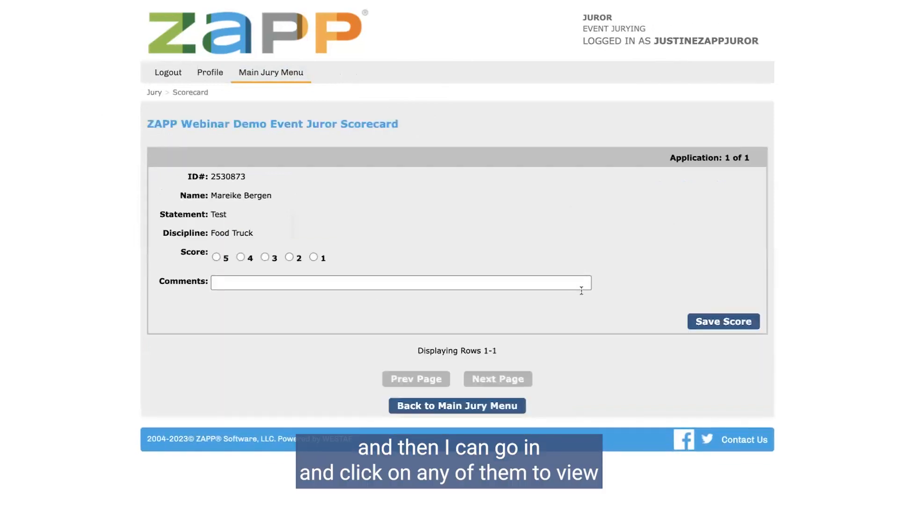
left_click(0, 7)
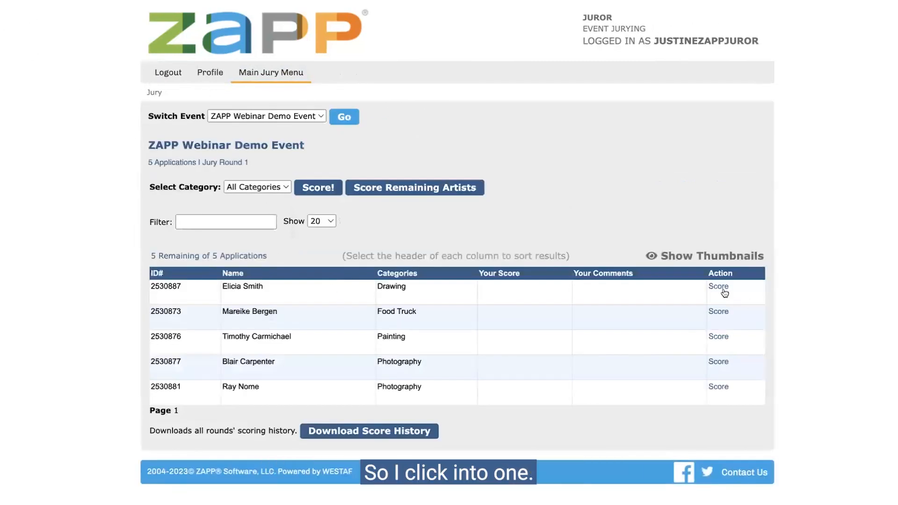
Open the Drawing application's scorecard and review its applicant name and four artworks
left_click(724, 292)
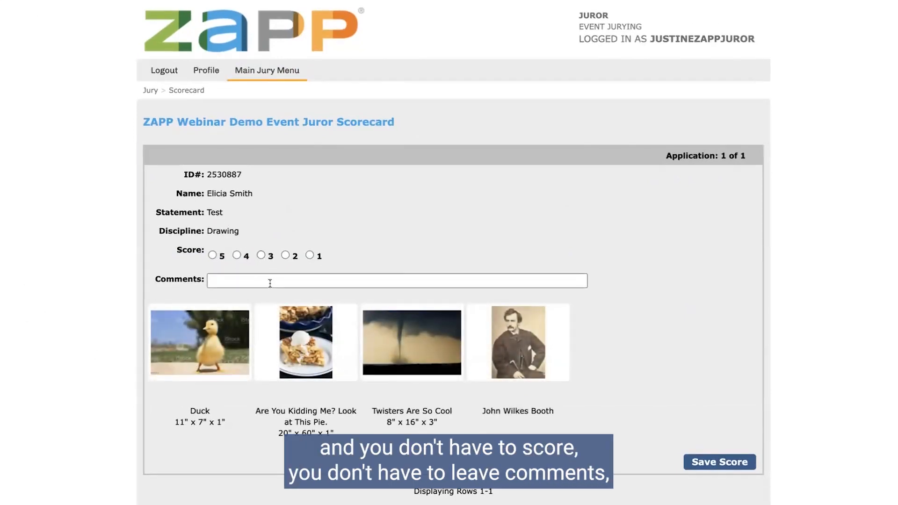
scroll(307, 282, "down", 3)
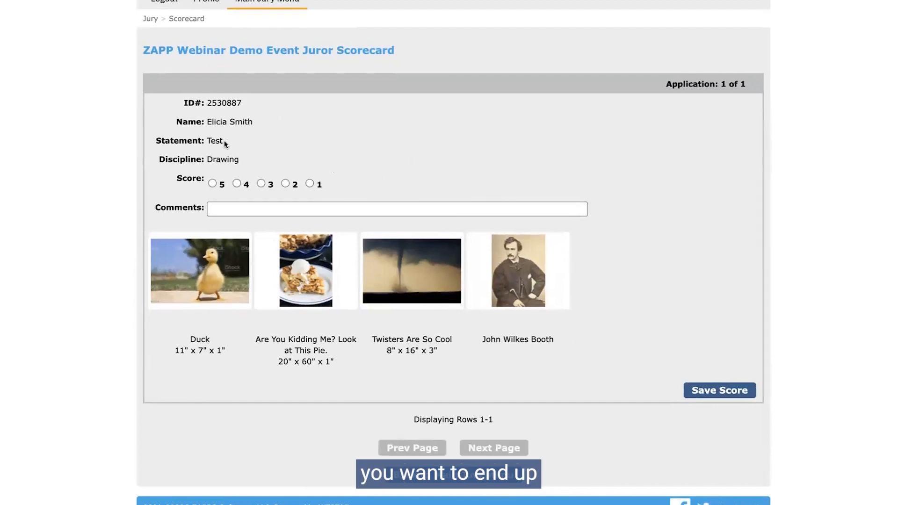
left_click_drag(252, 122, 166, 123)
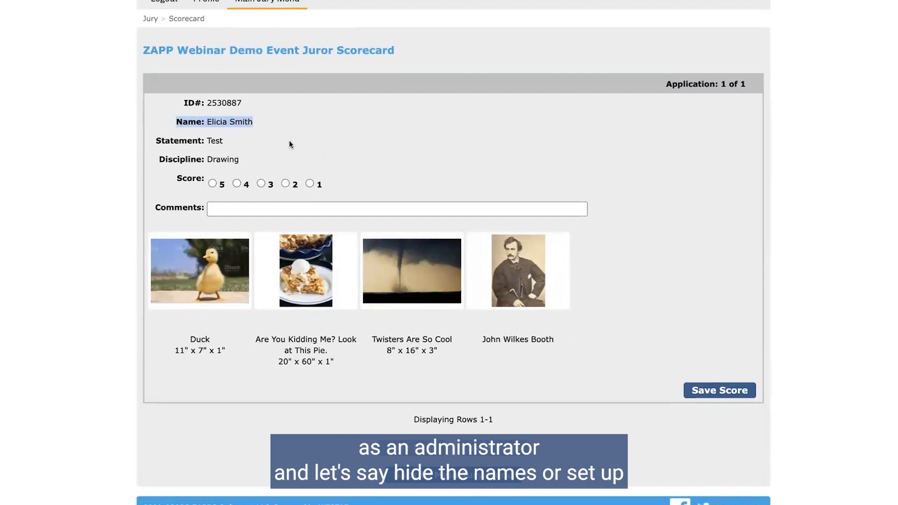
left_click(391, 172)
scroll(465, 187, "up", 1)
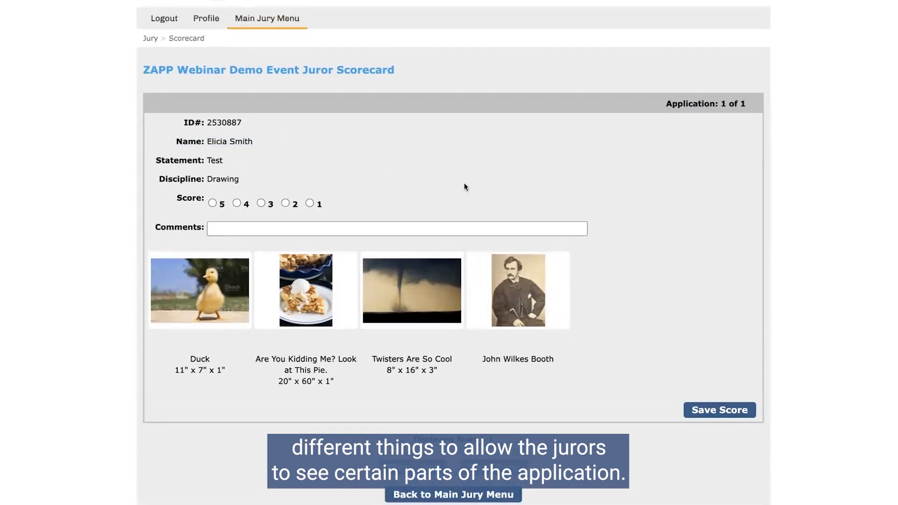
left_click(518, 287)
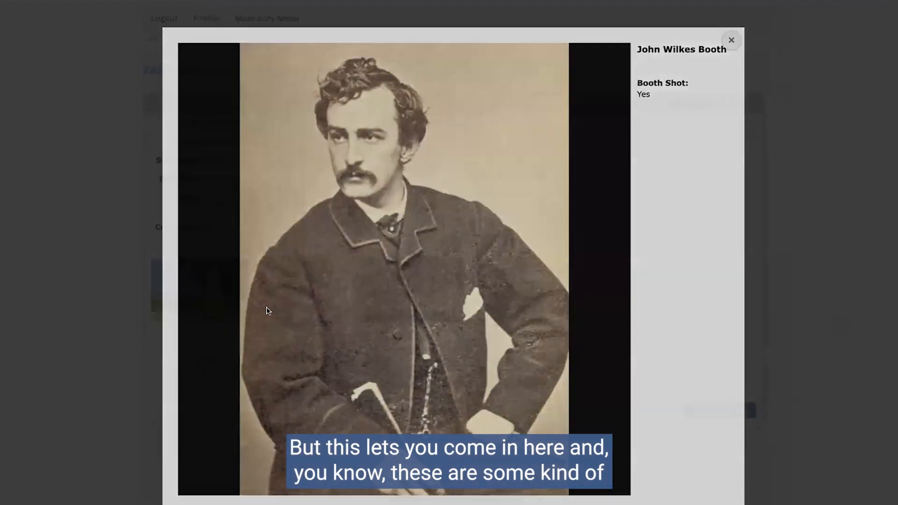
left_click(732, 40)
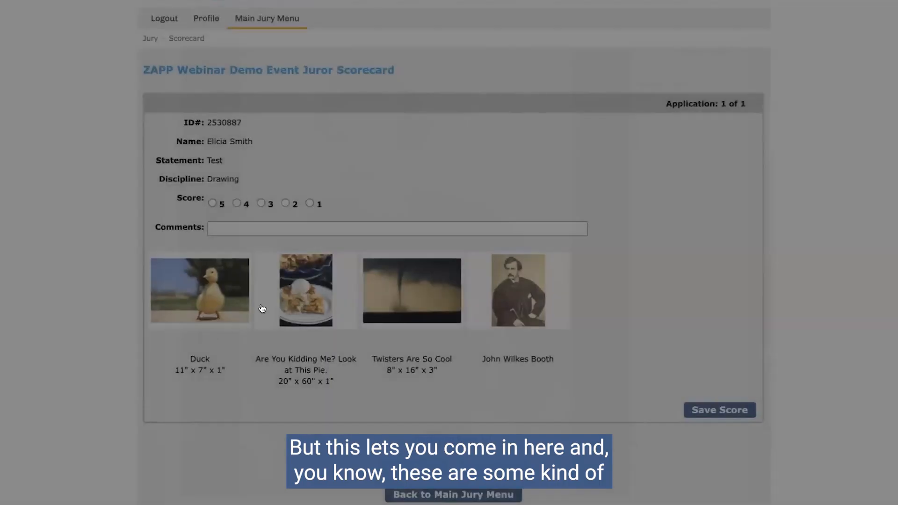
left_click(271, 307)
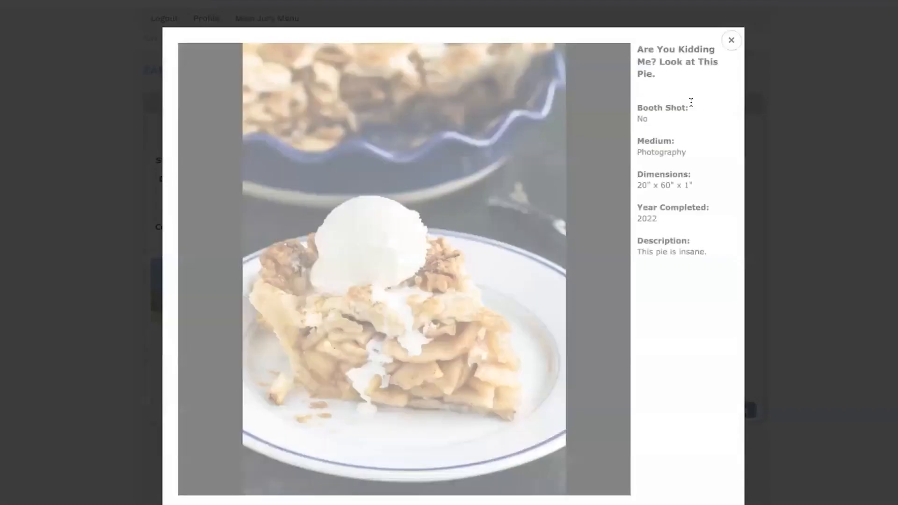
left_click(732, 40)
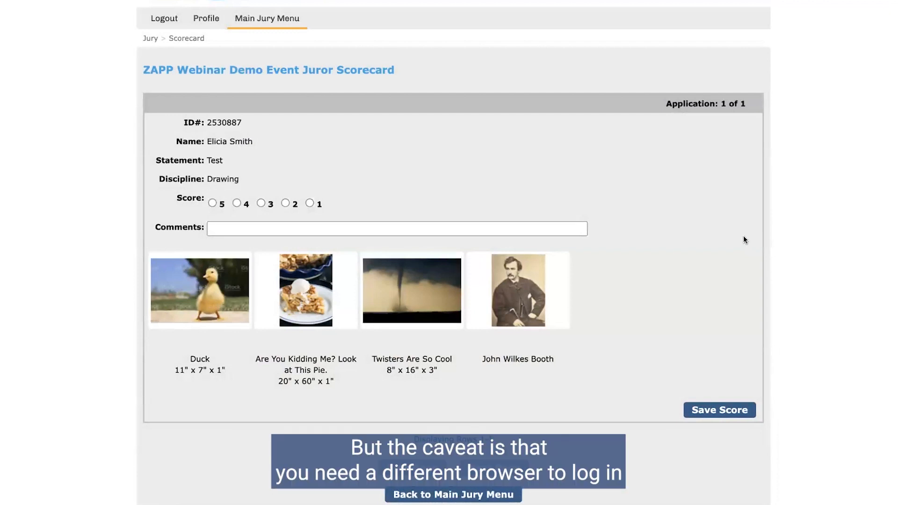
Return to the top of the Event Administration page and open the Events page list
scroll(743, 235, "up", 2)
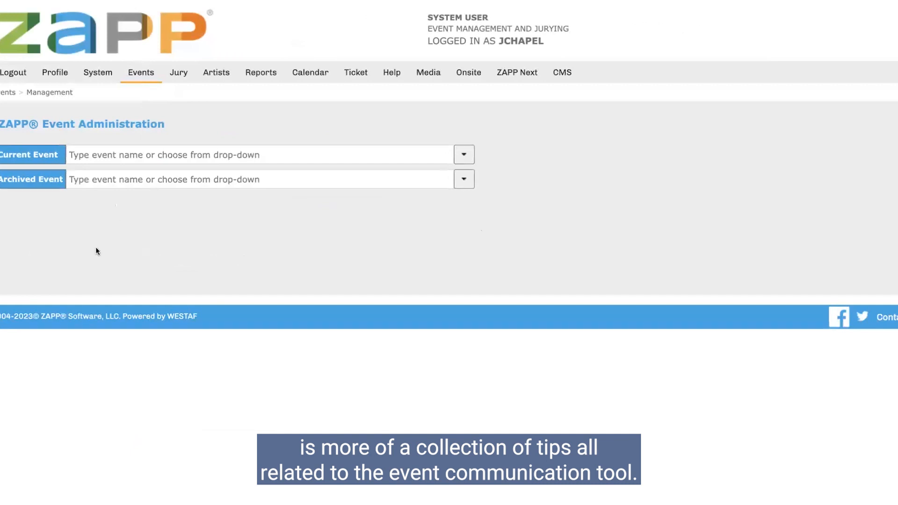
left_click(137, 74)
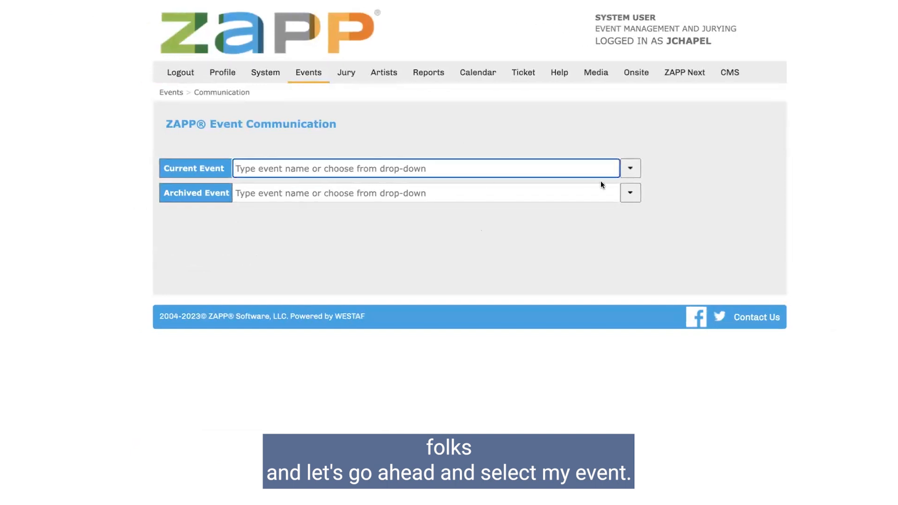
Log out of the system user account and sign in with the event administrator's saved login
left_click(336, 170)
left_click(328, 131)
left_click(186, 69)
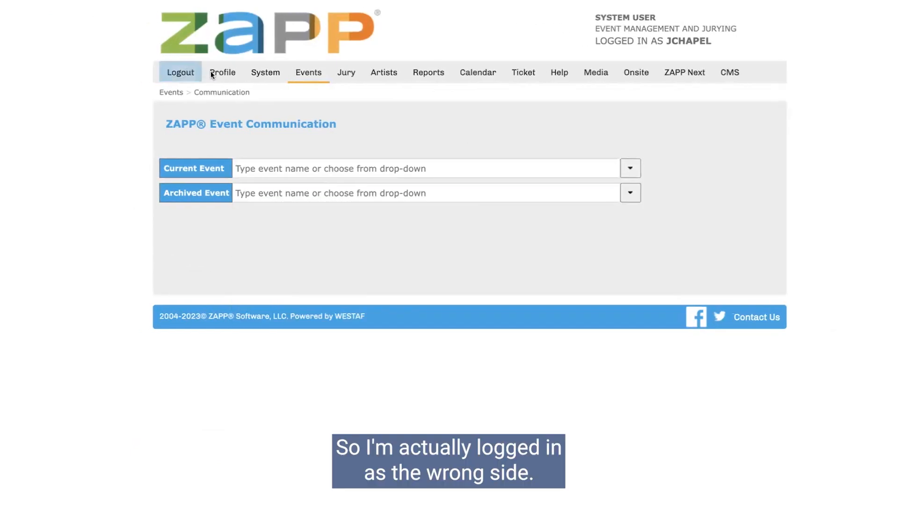
left_click(223, 204)
left_click(221, 181)
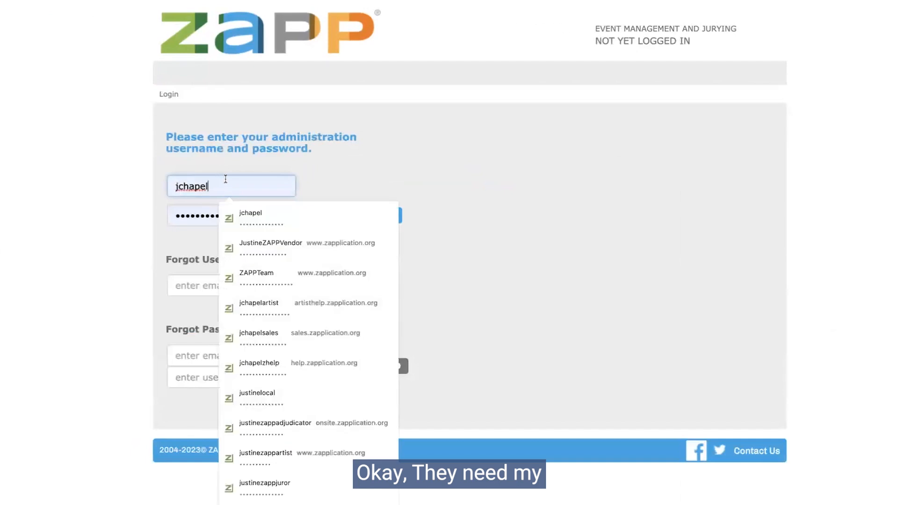
left_click(263, 402)
left_click(337, 216)
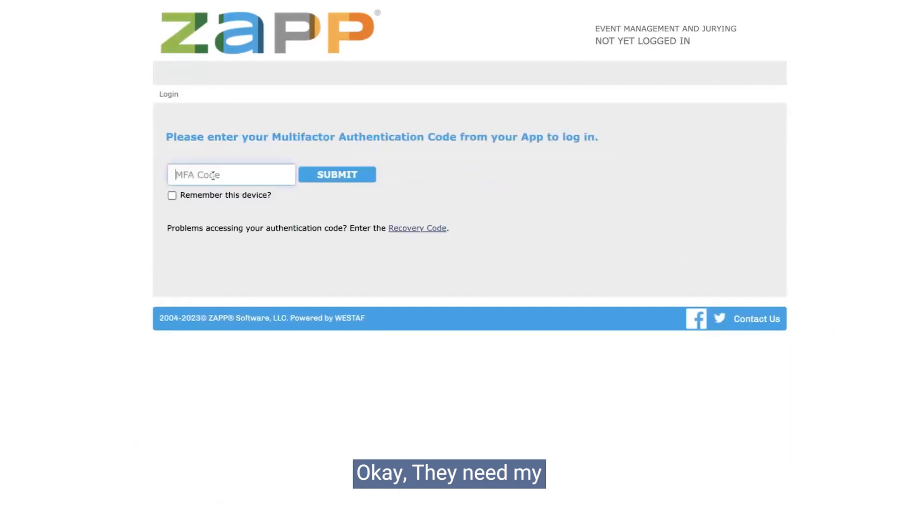
Enter the multifactor authentication code, submit it, and go to Events > Communication
left_click(213, 171)
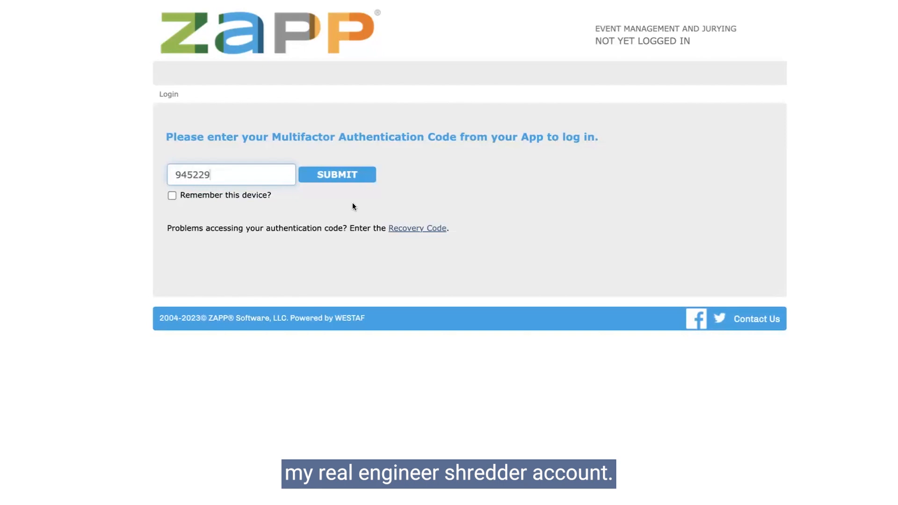
left_click(340, 175)
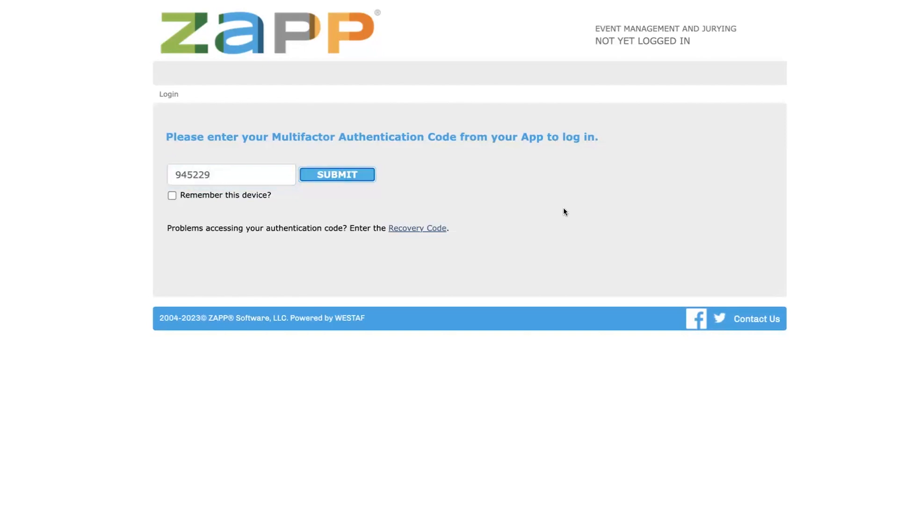
mouse_move(265, 72)
left_click(271, 135)
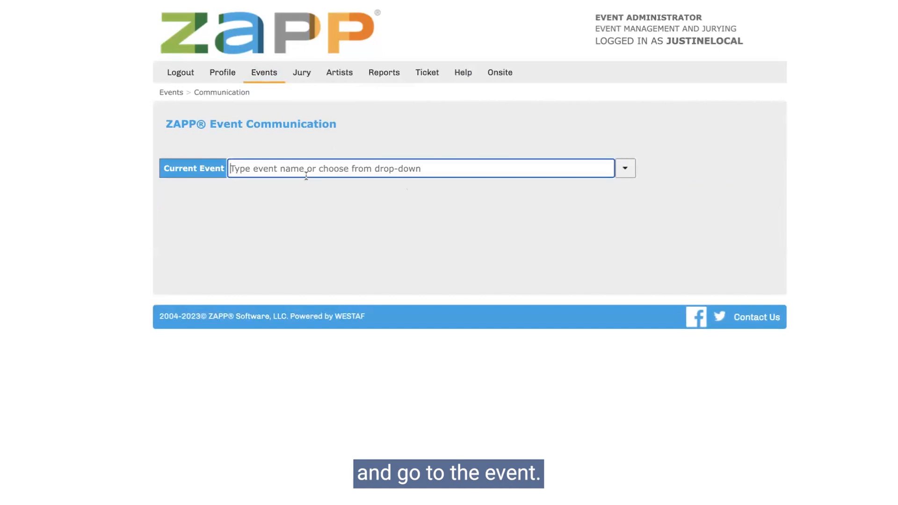
Choose the ZAPP Webinar Demo Event and target applicants with Received (5) status
left_click(626, 171)
left_click(326, 197)
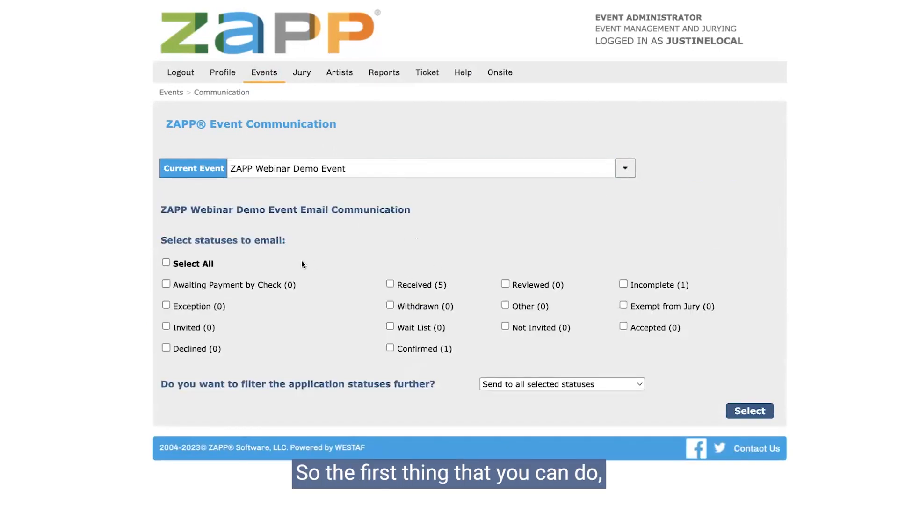
left_click(390, 284)
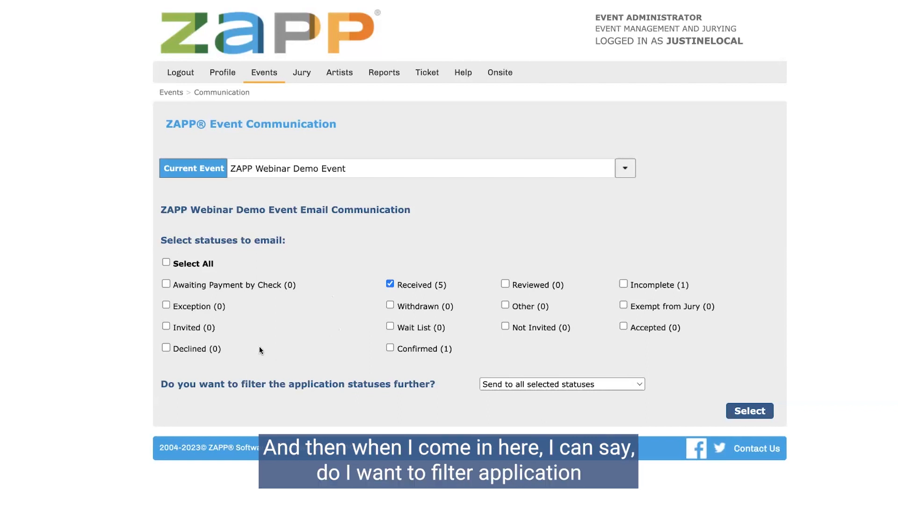
Set the filter to include only tagged/flagged applicants, limited to the FOODTRUCK tag
left_click_drag(161, 387, 458, 386)
left_click(467, 382)
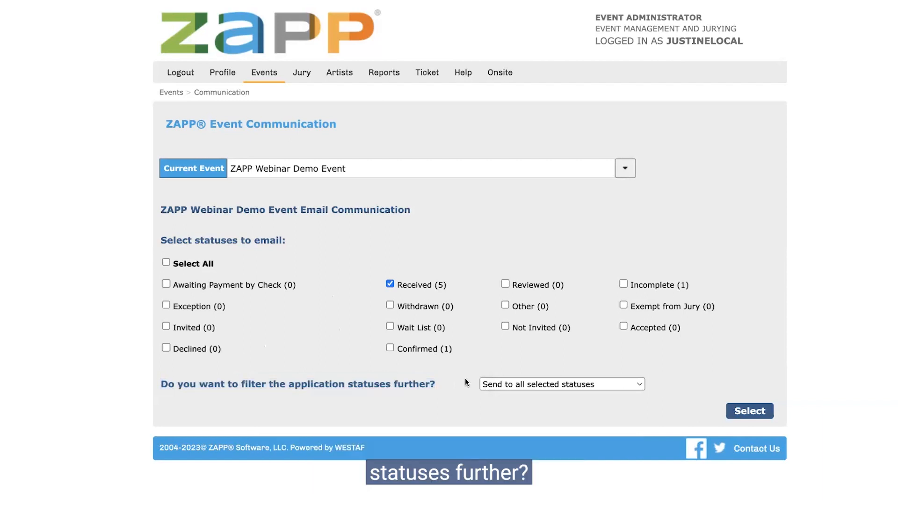
left_click(501, 383)
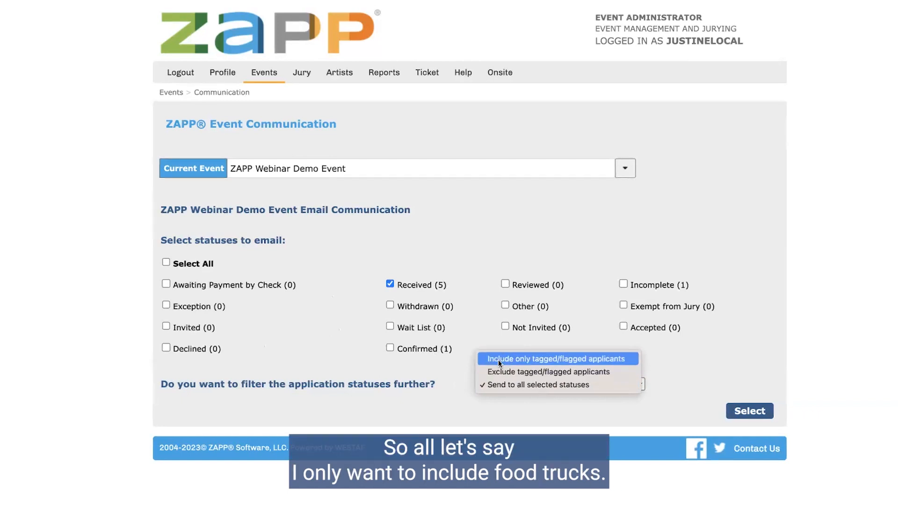
left_click(499, 359)
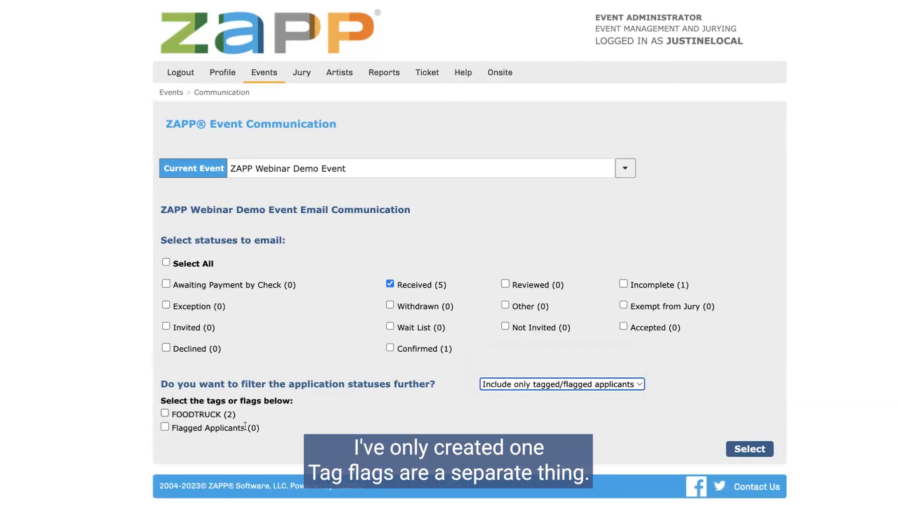
left_click(165, 414)
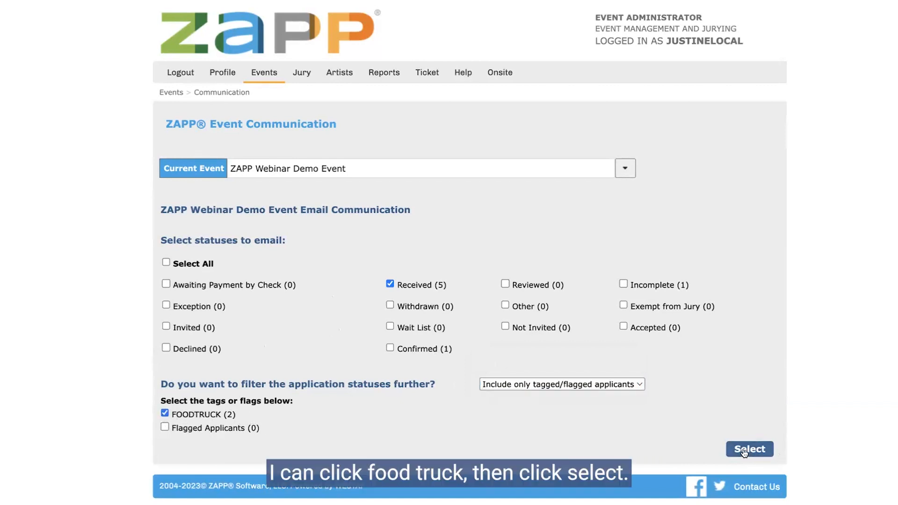
left_click(748, 449)
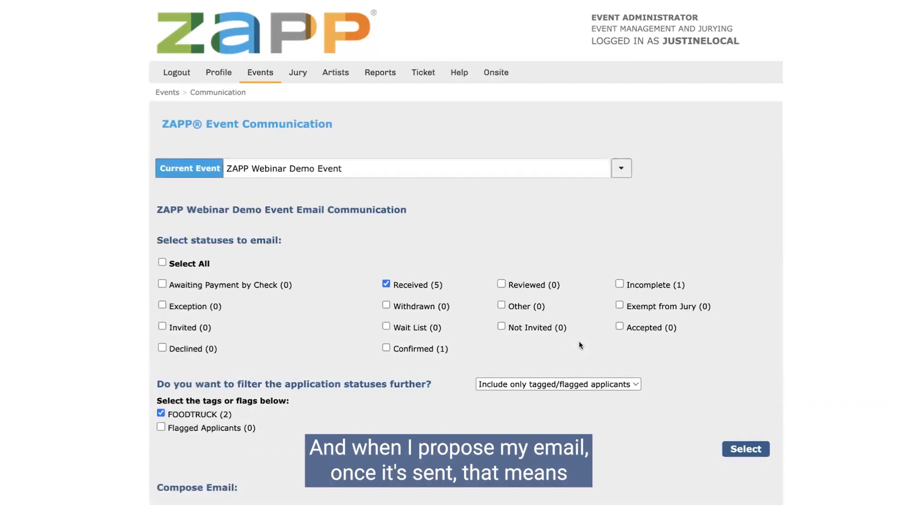
scroll(579, 344, "down", 6)
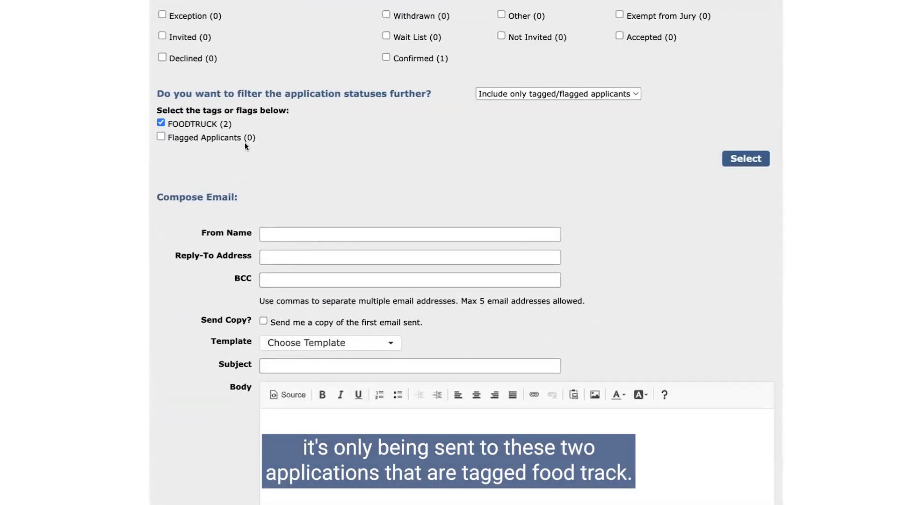
left_click_drag(229, 124, 222, 124)
left_click(316, 200)
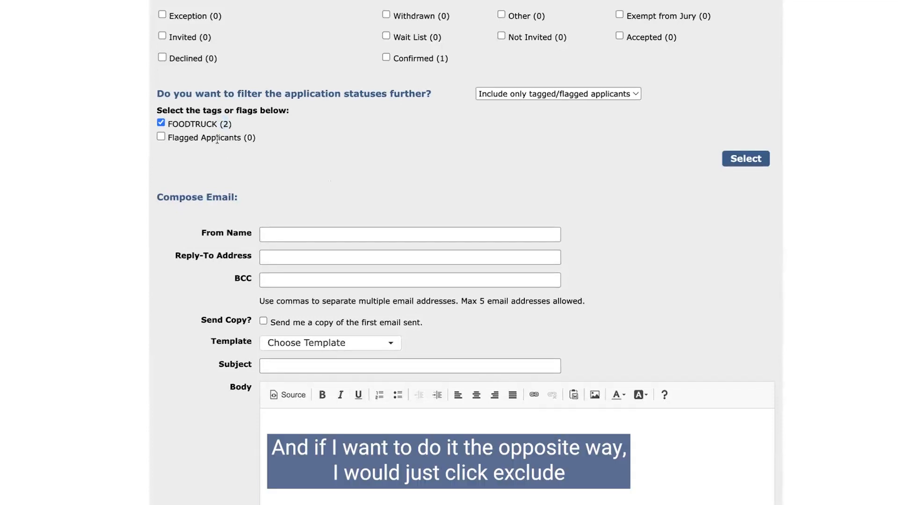
left_click(512, 94)
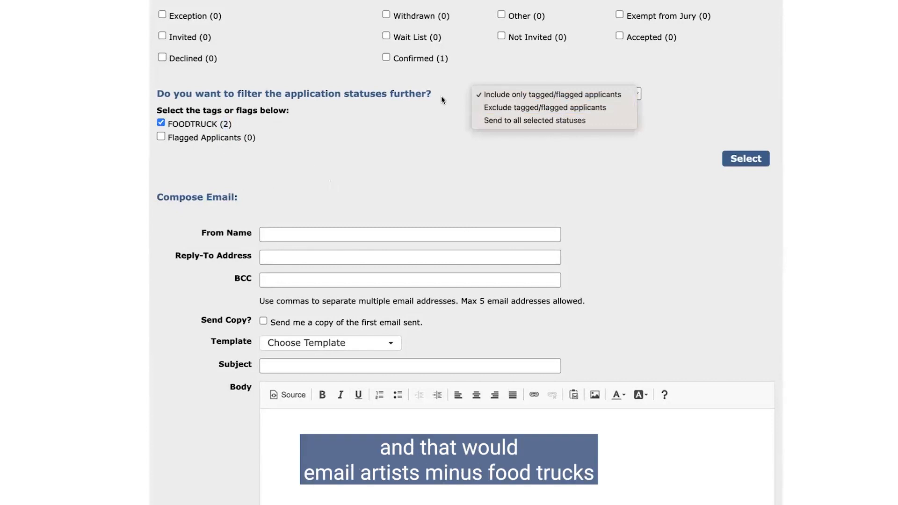
left_click(442, 119)
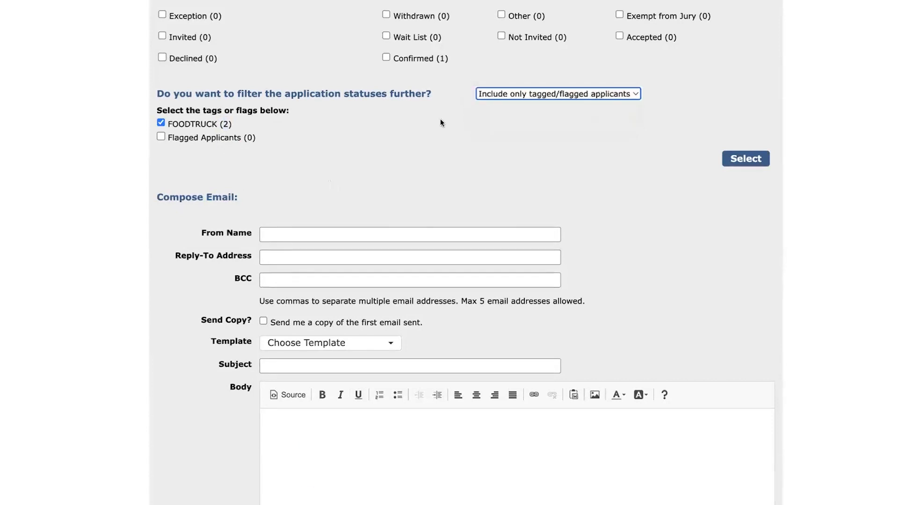
scroll(445, 163, "down", 2)
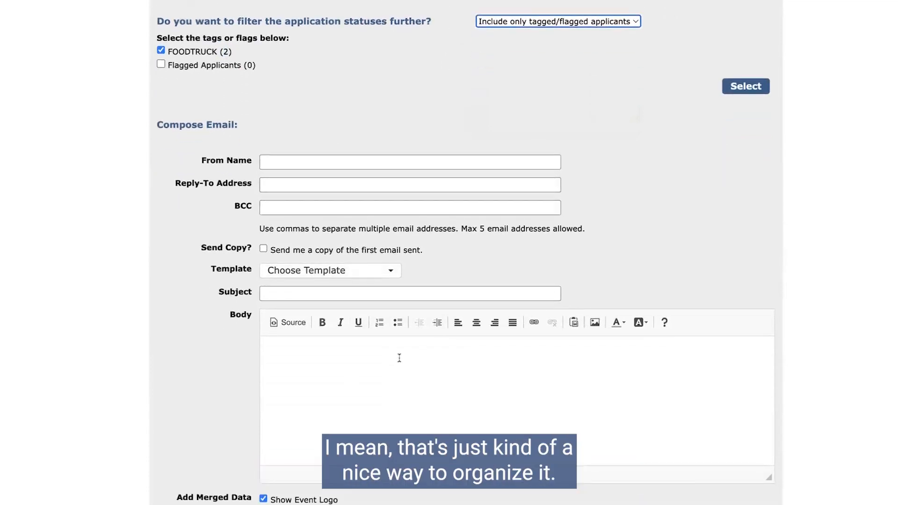
scroll(400, 358, "up", 2)
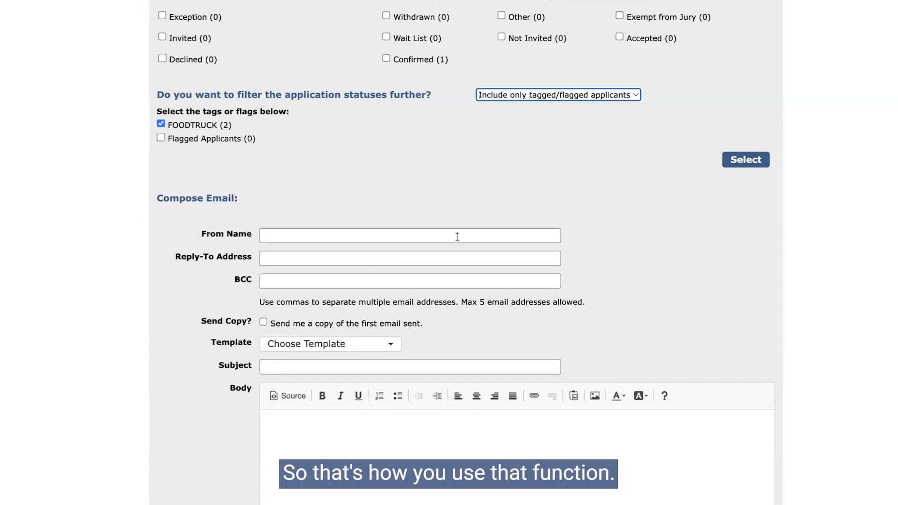
scroll(470, 269, "down", 2)
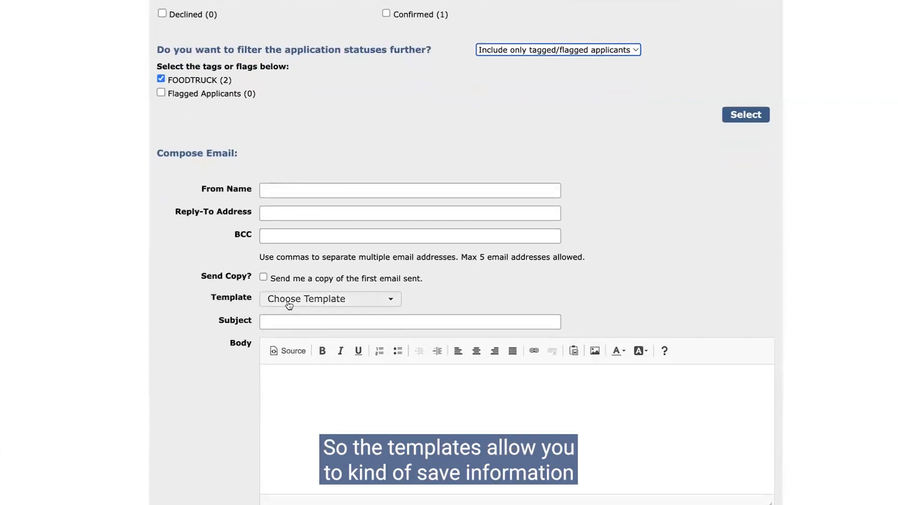
Load ZAPP's built-in Invited template into the email subject and body
left_click(393, 302)
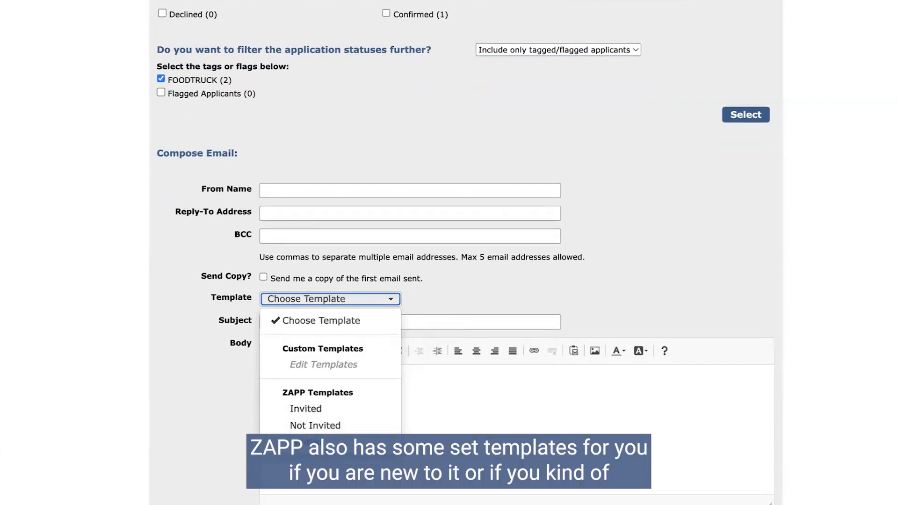
left_click(318, 411)
scroll(514, 412, "down", 2)
scroll(574, 325, "down", 1)
scroll(575, 326, "down", 6)
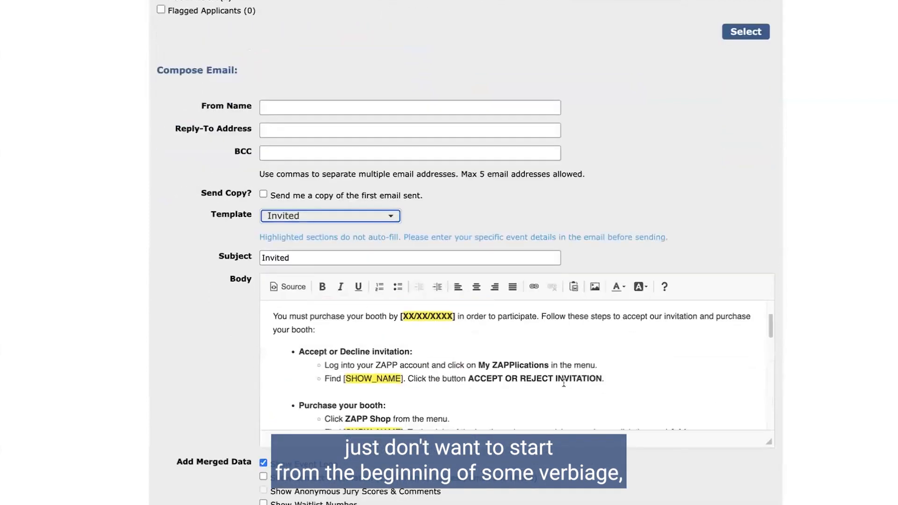
scroll(570, 387, "up", 10)
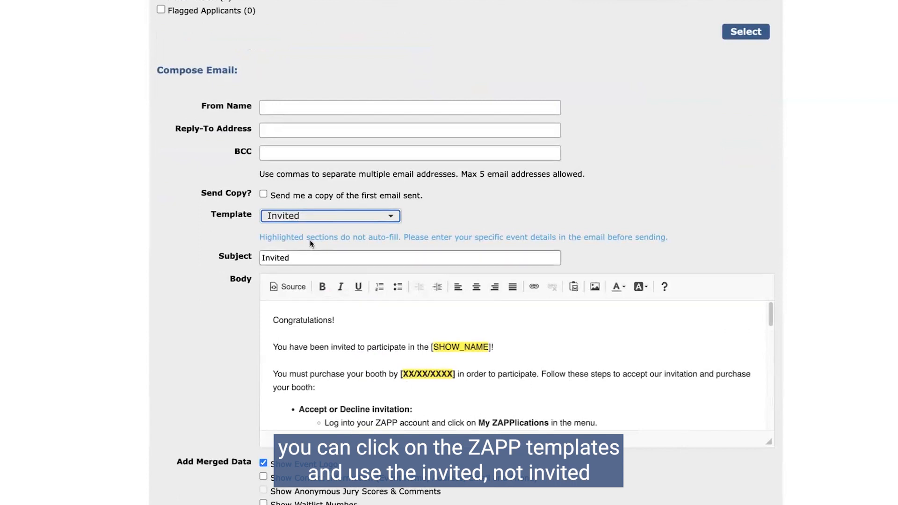
Reopen the Template dropdown and bring up the Communication Template Editor
left_click(305, 218)
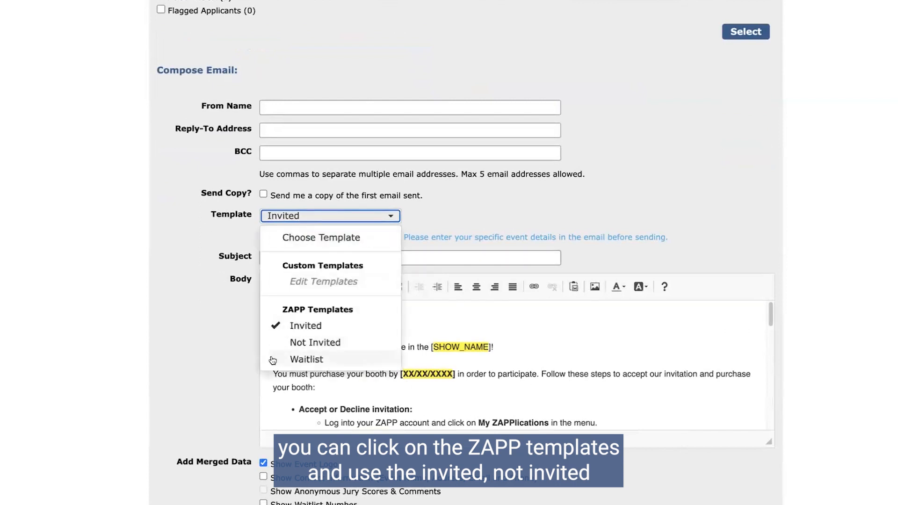
left_click(379, 391)
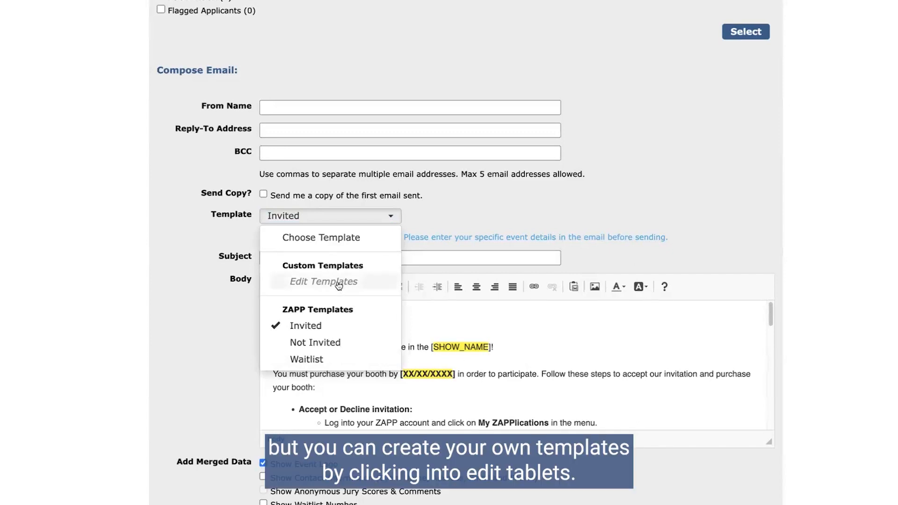
left_click(322, 281)
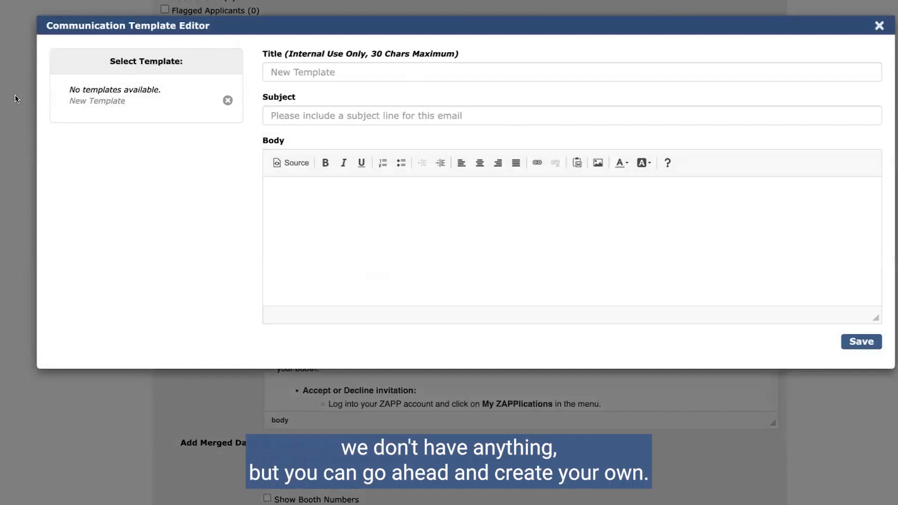
Start a custom template titled 'Invited' with the subject 'Congratulations!'
left_click(285, 74)
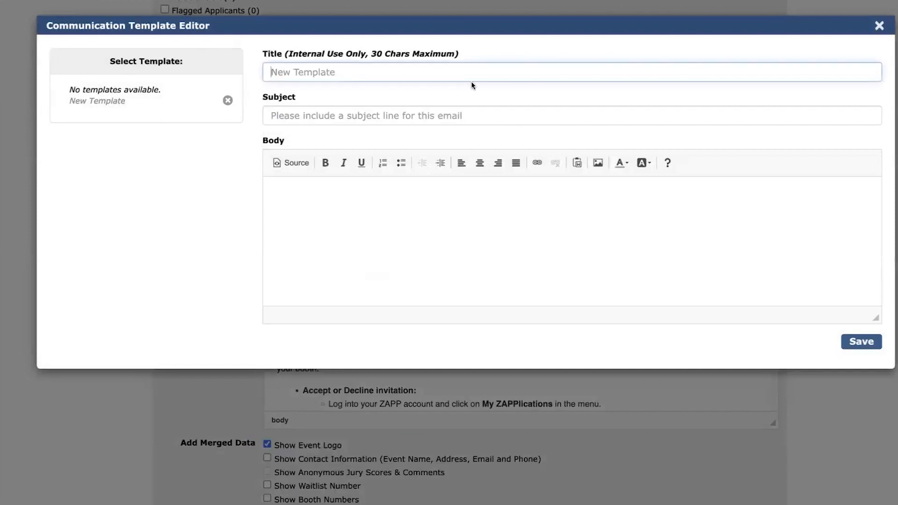
type("Invited")
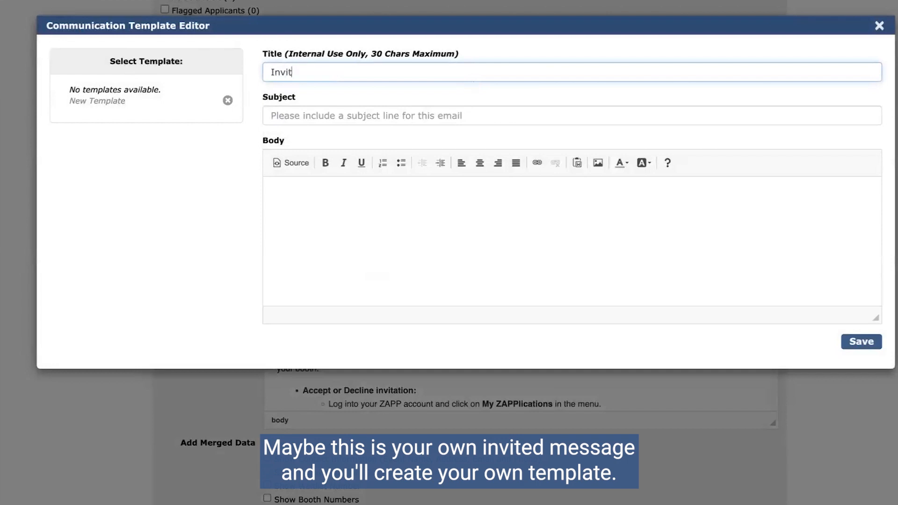
left_click(437, 115)
type("Cno")
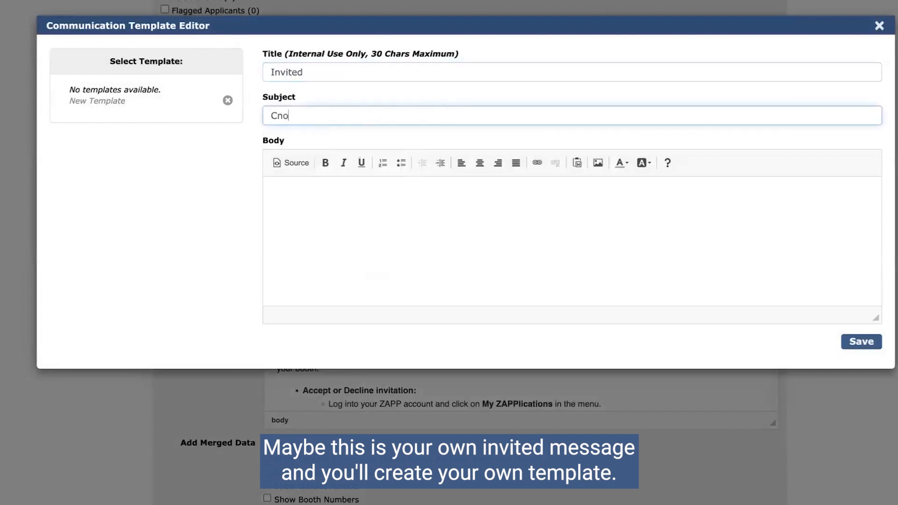
key("BackSpace")
key("BackSpace")
type("ongratu")
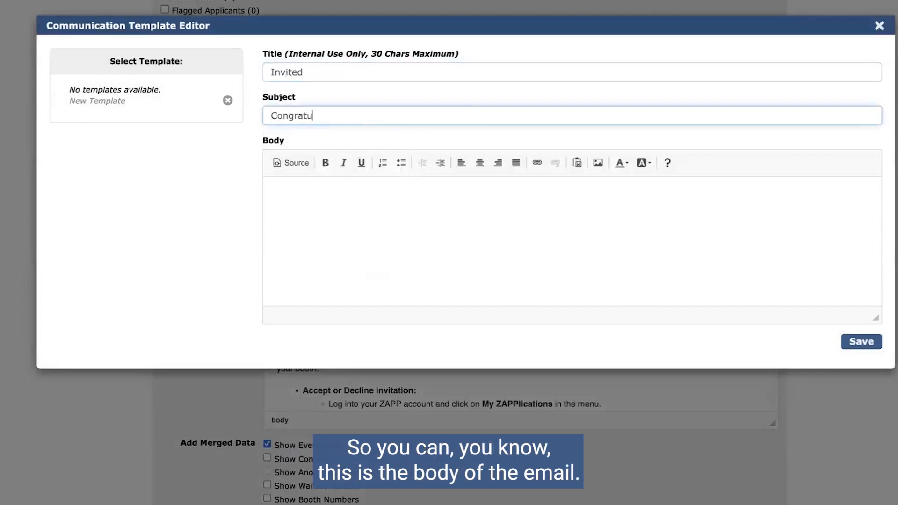
type("lations!")
Give the template the body 'You are invited', save it, and close the editor
left_click(556, 221)
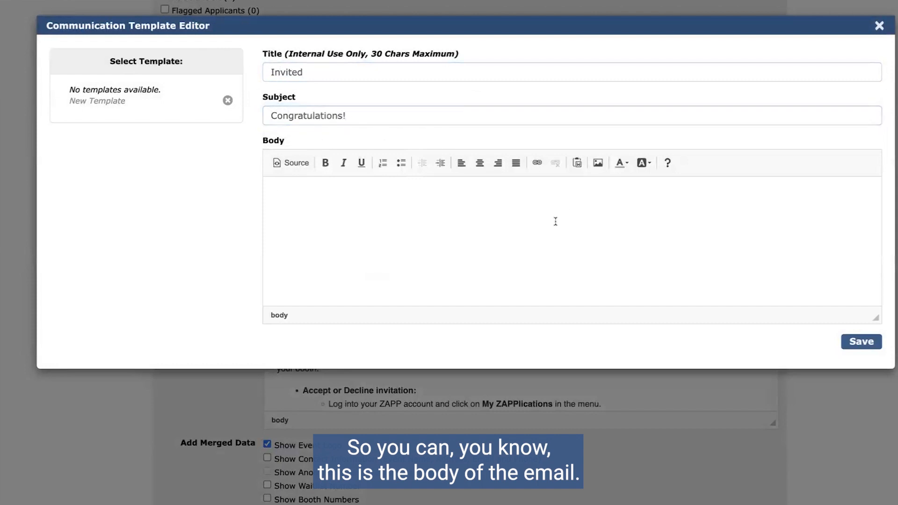
type("You are invited!")
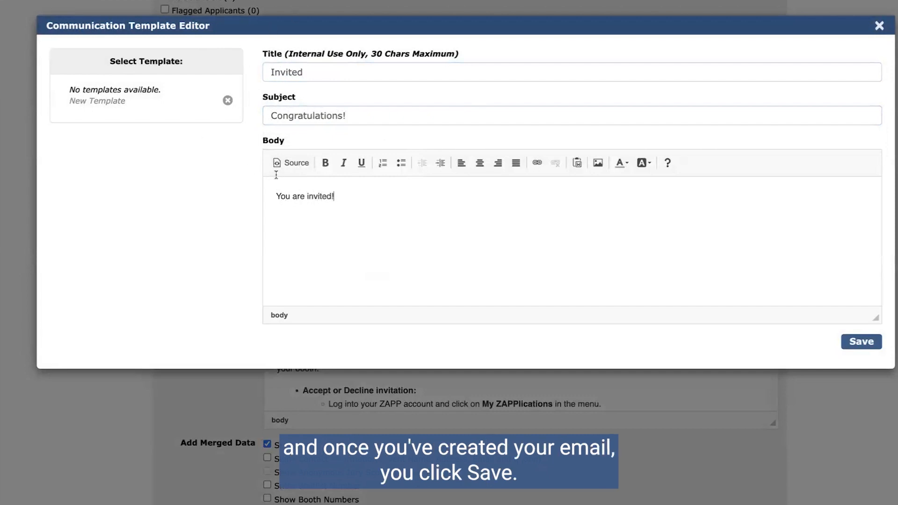
left_click(862, 341)
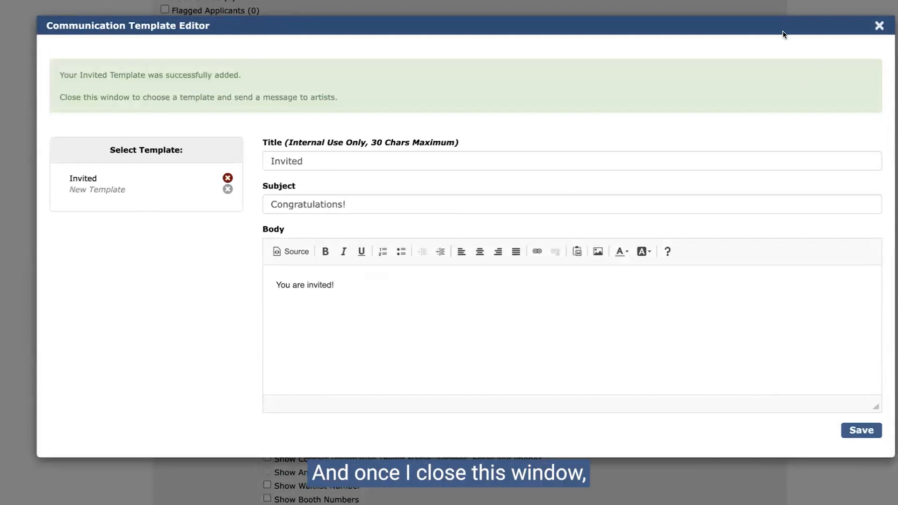
left_click_drag(783, 31, 646, 80)
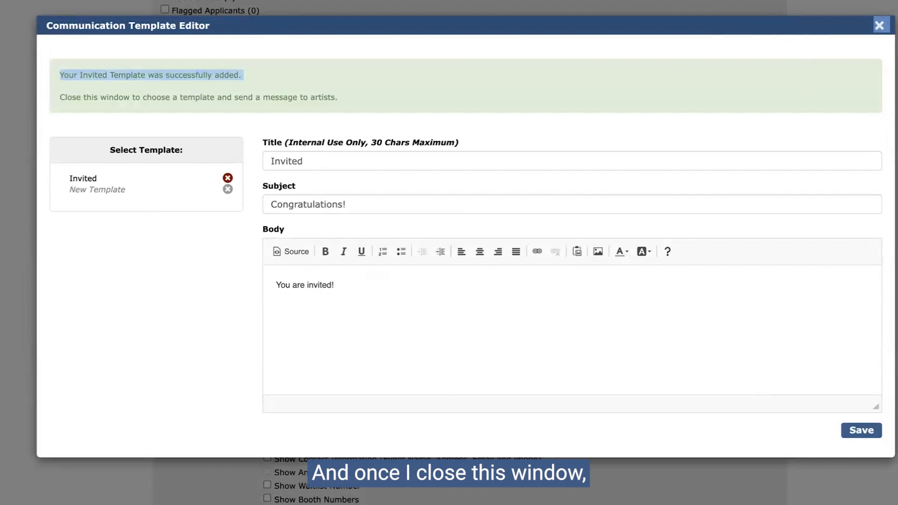
left_click(879, 25)
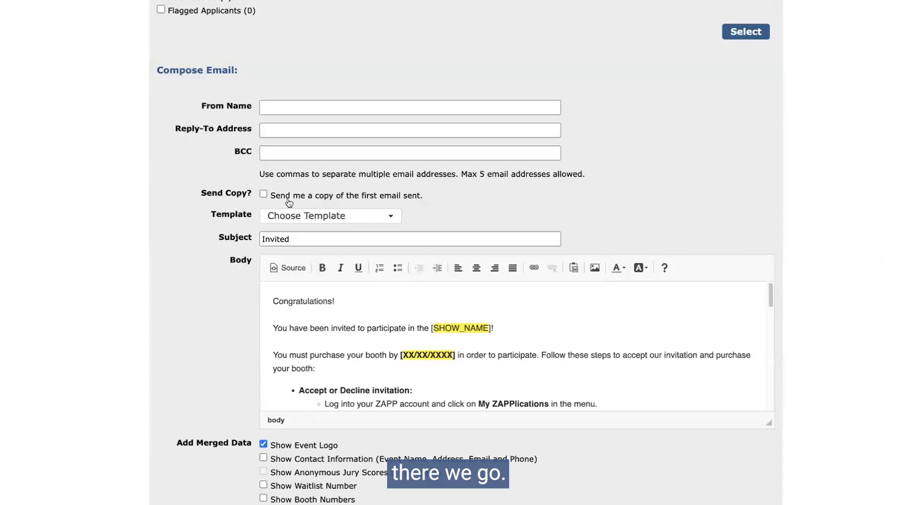
left_click(309, 216)
Apply the custom Invited template to the email, then reopen and close the template editor
left_click(302, 283)
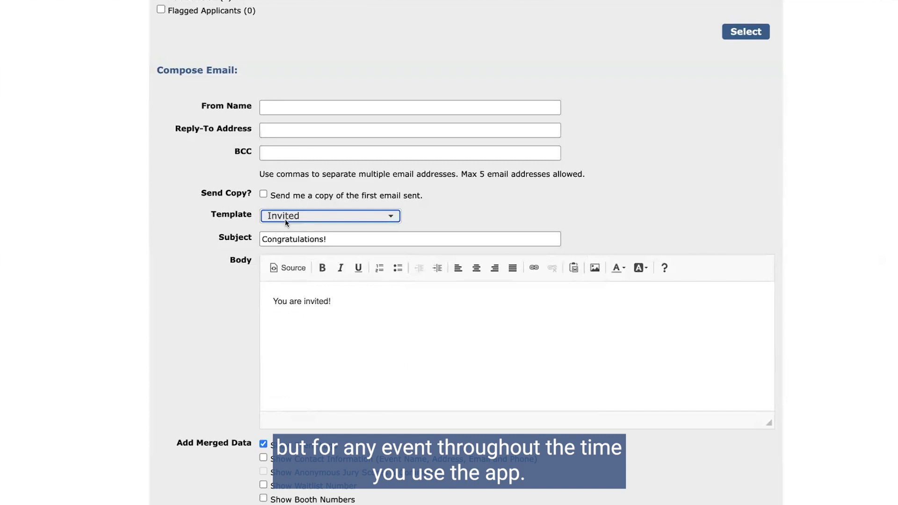
left_click(285, 220)
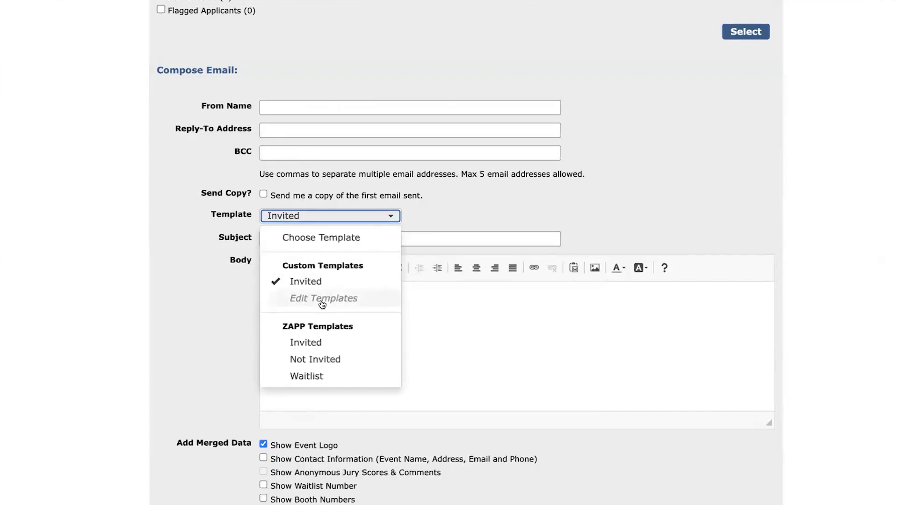
left_click(354, 299)
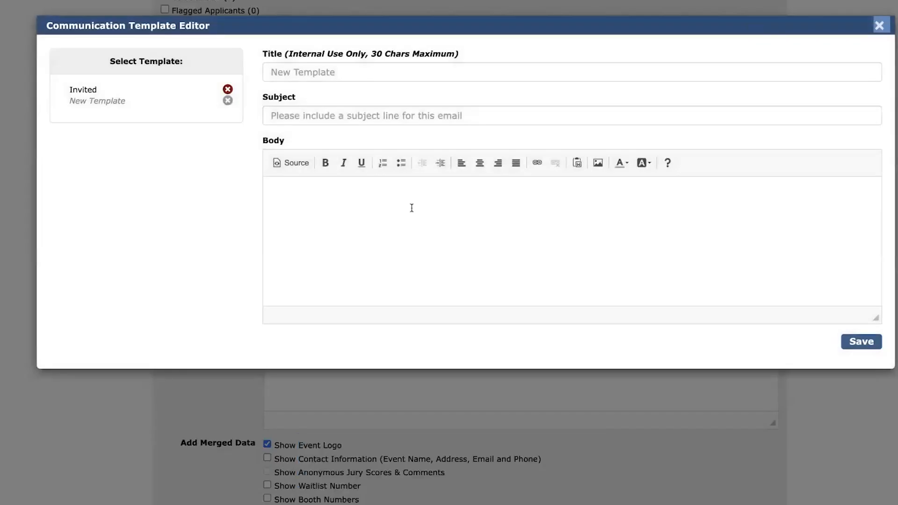
left_click(883, 28)
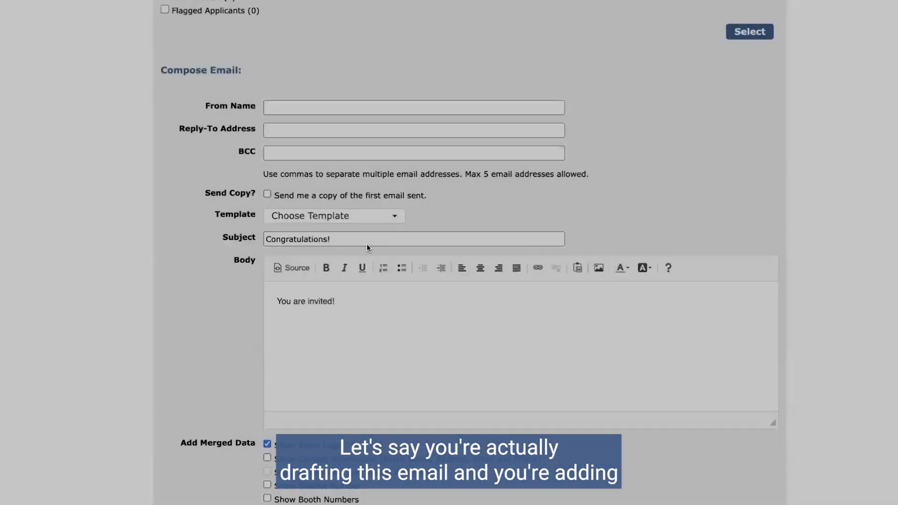
left_click(283, 240)
left_click(333, 305)
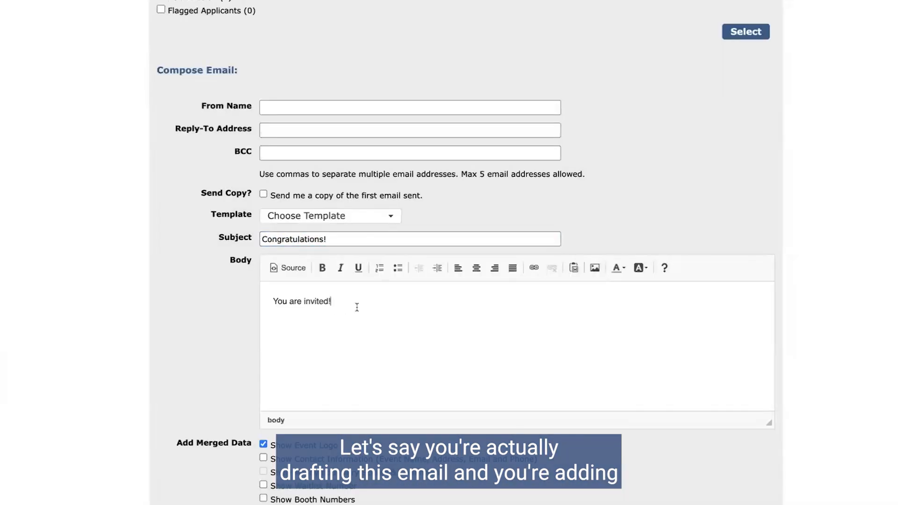
Add 'Information' and 'Dates:' lines to the email body and copy all the body text
type("Informatio")
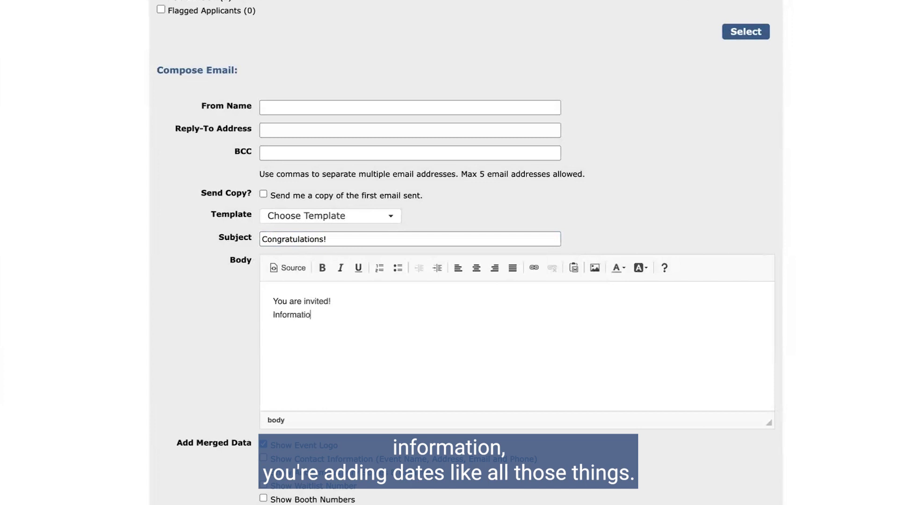
key("Return")
type("Dates:")
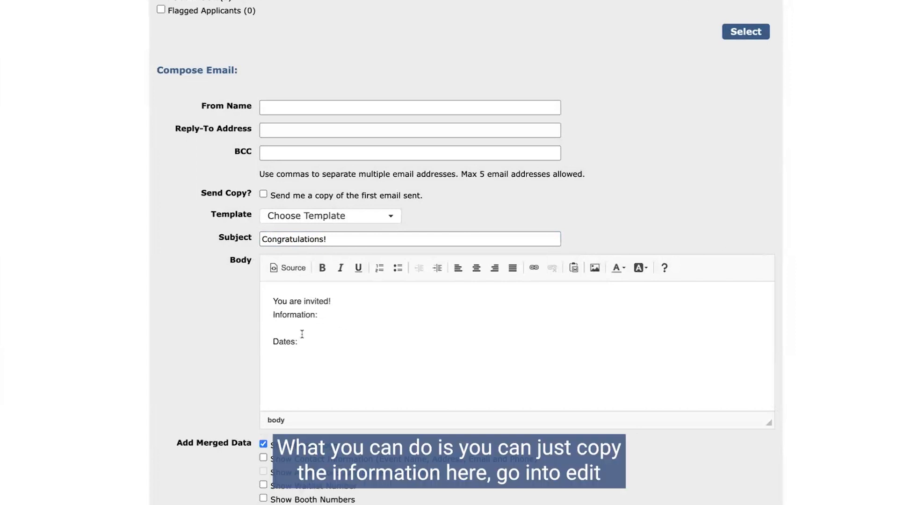
left_click_drag(331, 341, 275, 301)
right_click(300, 298)
left_click(320, 325)
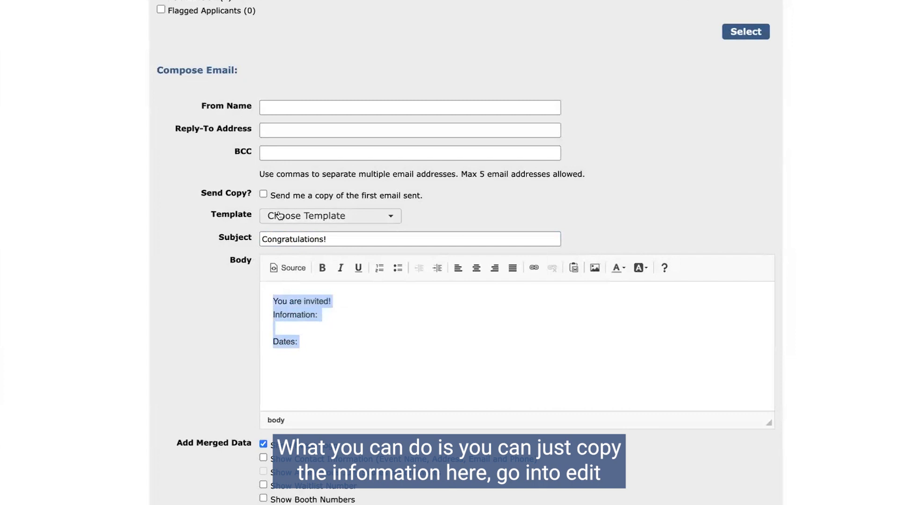
Start a new custom template titled 'Draft 5/18' with the subject 'Draft'
left_click(300, 215)
left_click(301, 296)
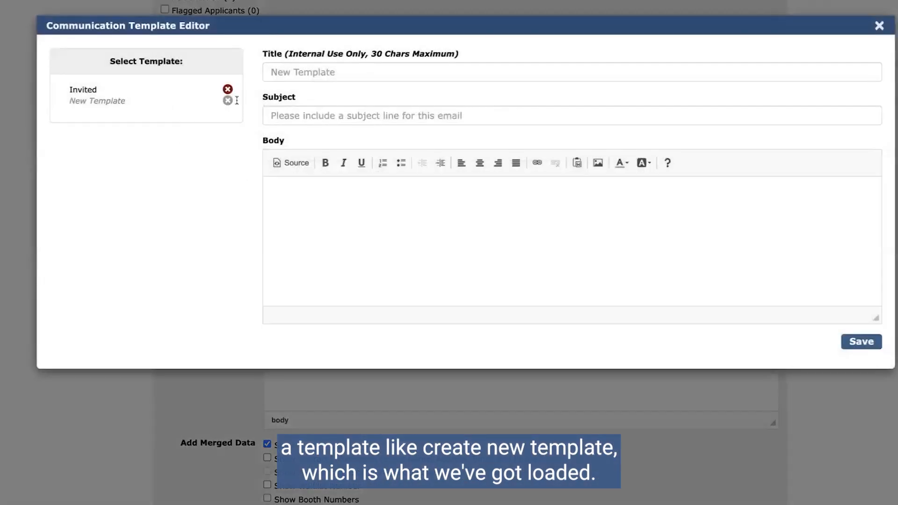
left_click(295, 75)
left_click(296, 114)
type("Fraft")
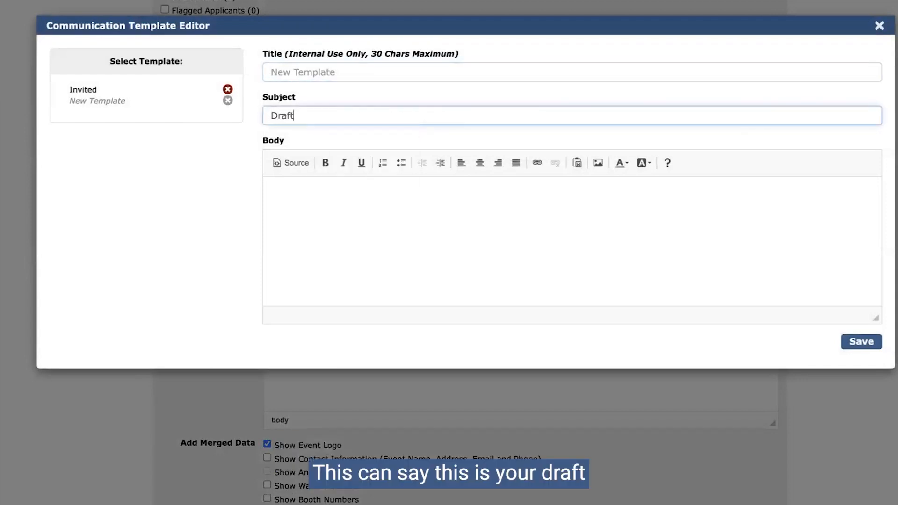
left_click(290, 74)
type("Draft")
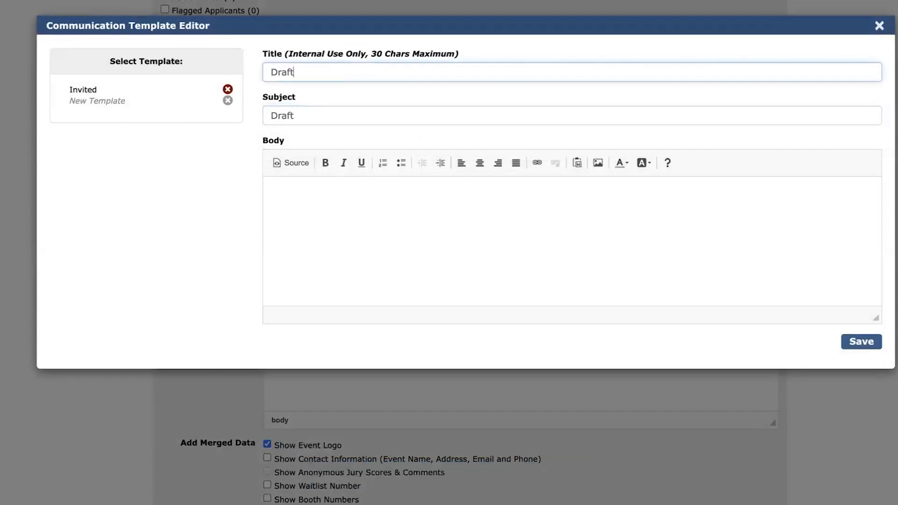
type(" 5/18")
Paste the copied invitation text as the template body, save it, and close the editor
left_click(328, 220)
right_click(308, 201)
left_click(283, 195)
right_click(284, 195)
left_click(311, 204)
key("ctrl+v")
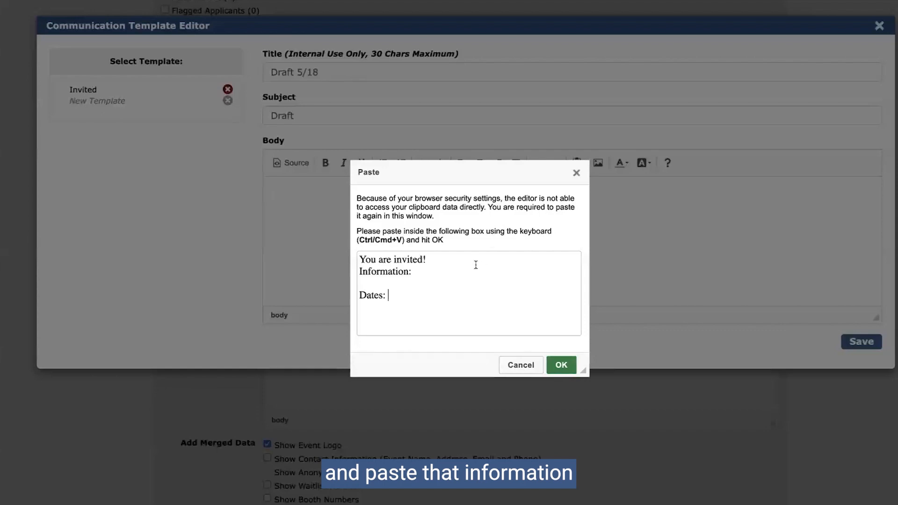
left_click(557, 358)
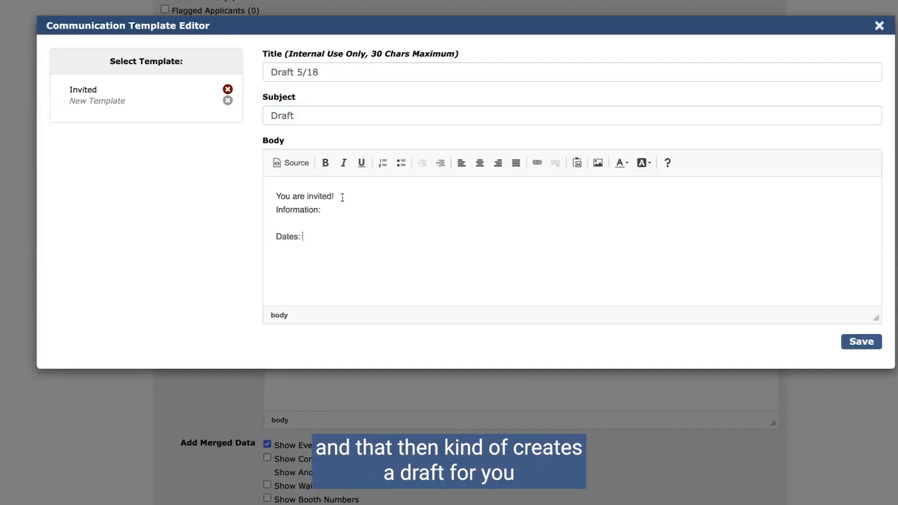
left_click(861, 343)
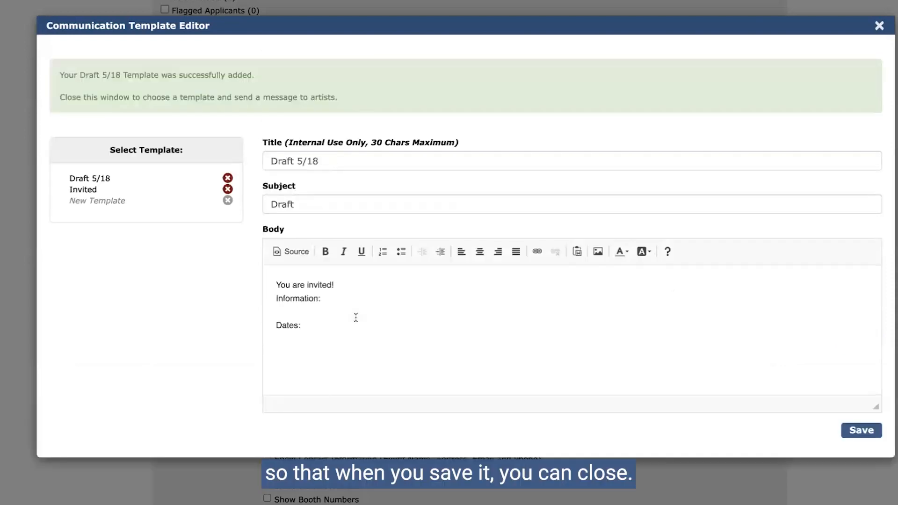
left_click(879, 26)
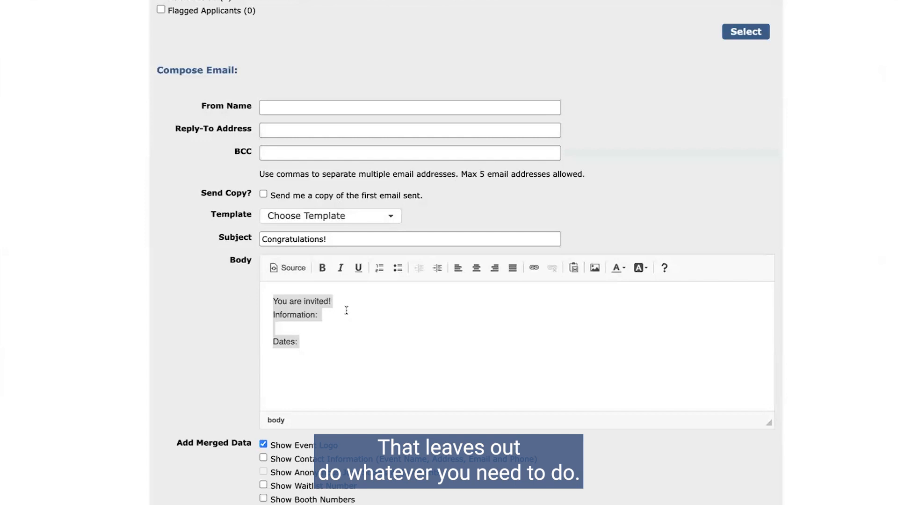
Load the Draft 5/18 template into the email, then view it in the template editor and close it
left_click(342, 217)
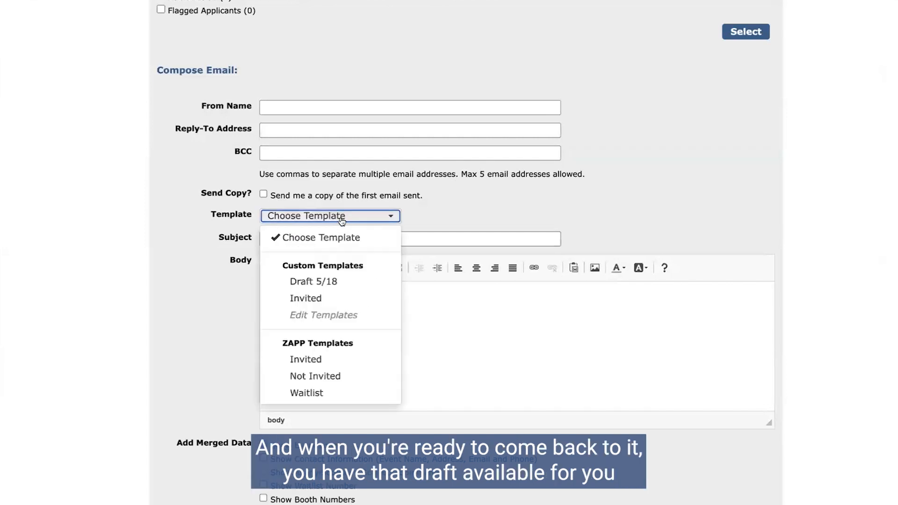
left_click(306, 281)
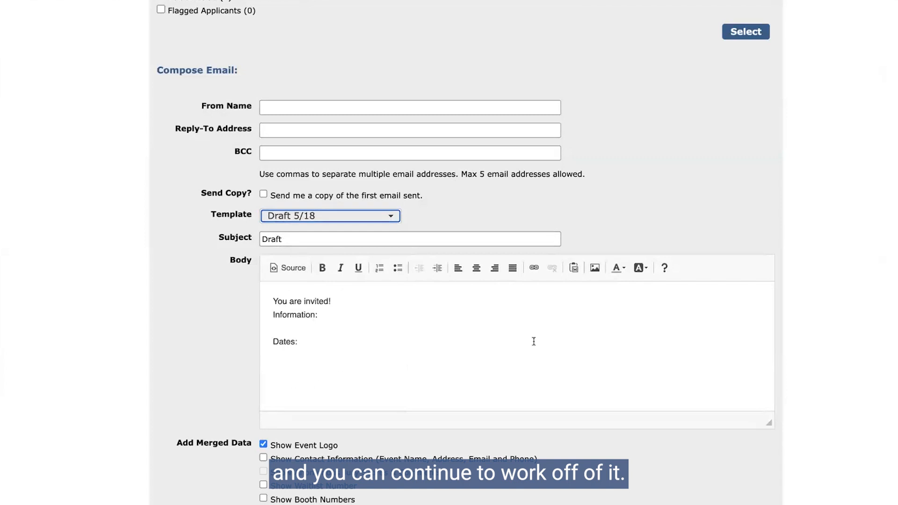
left_click(297, 218)
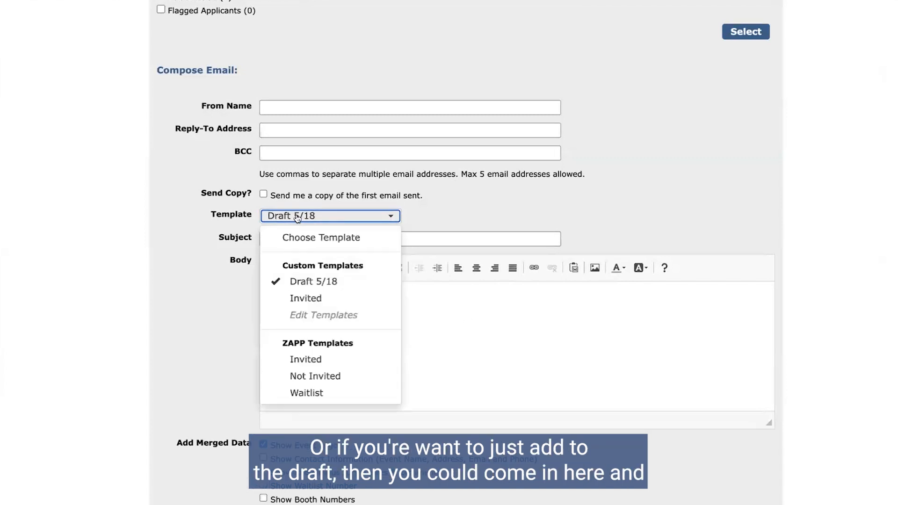
left_click(318, 320)
left_click(97, 89)
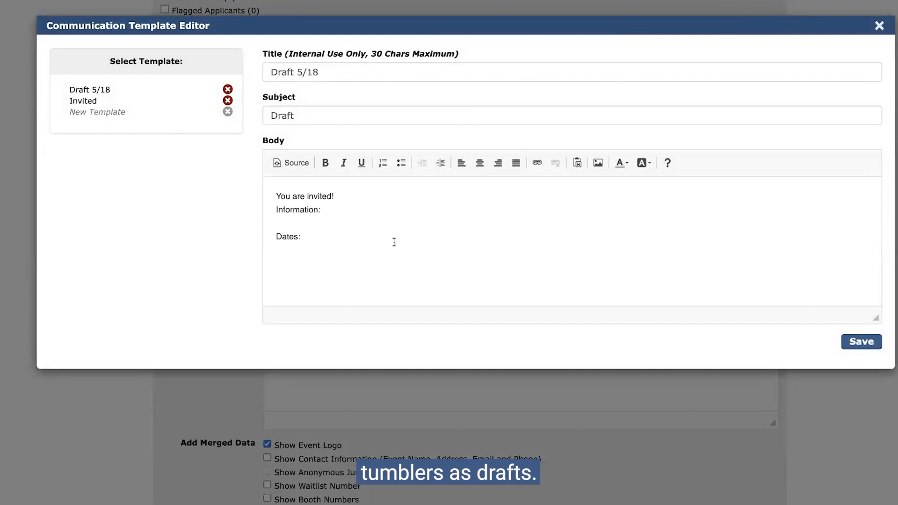
left_click(879, 26)
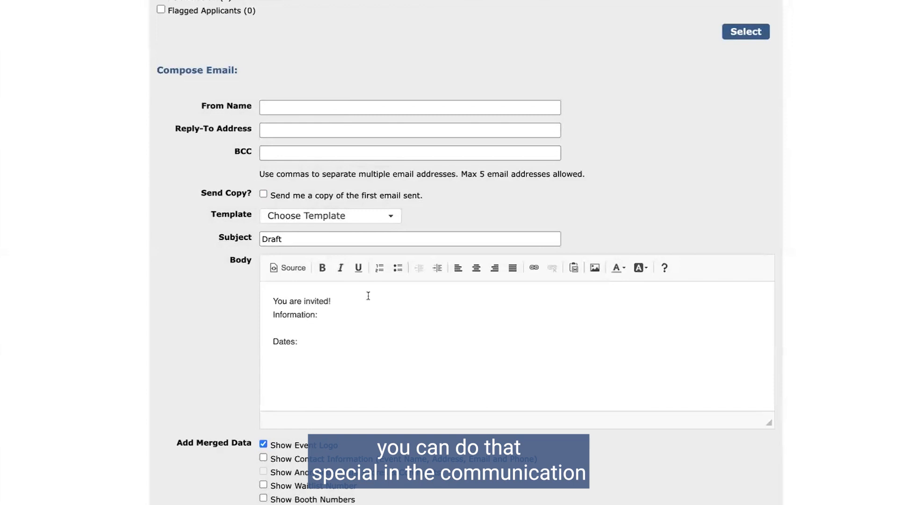
scroll(368, 296, "down", 2)
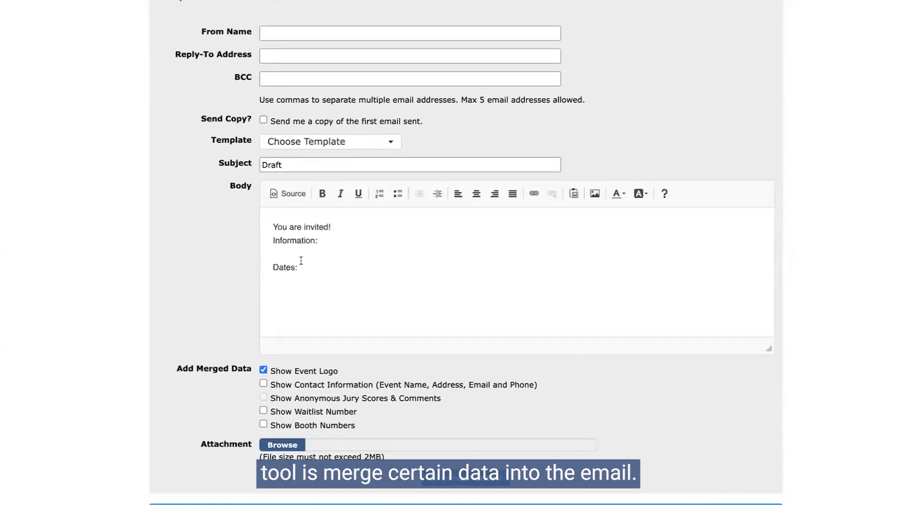
Add contact information, waitlist number and booth numbers to the merged email data
scroll(198, 386, "down", 1)
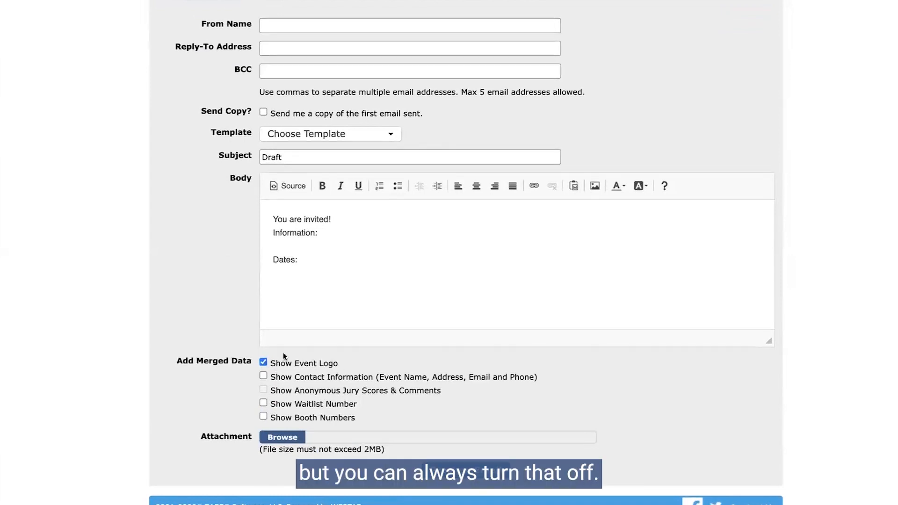
left_click(264, 376)
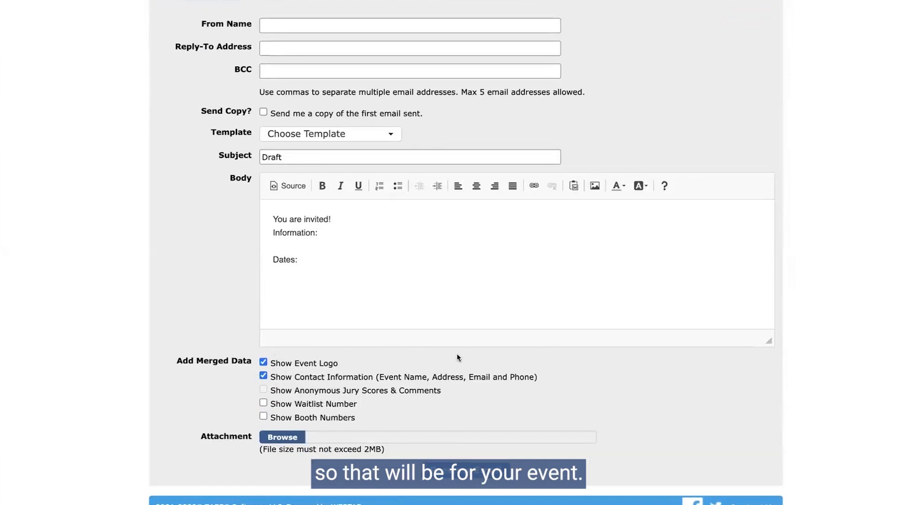
left_click(264, 404)
left_click(264, 417)
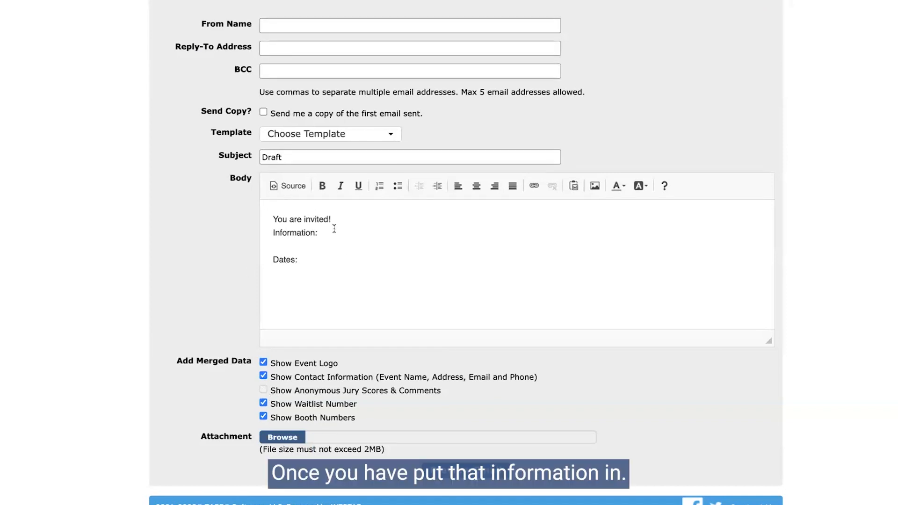
Autofill the sender name, reply-to address and BCC from the saved sender details
left_click(282, 26)
left_click(330, 51)
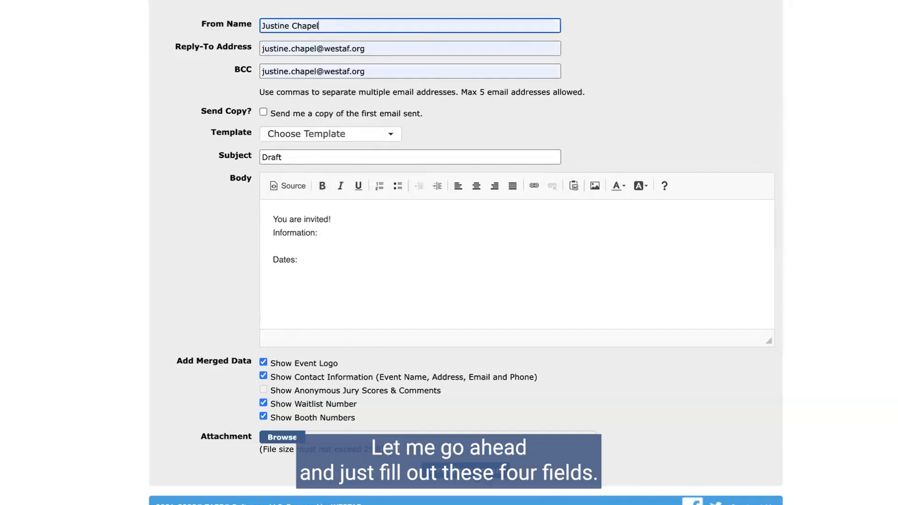
left_click(664, 363)
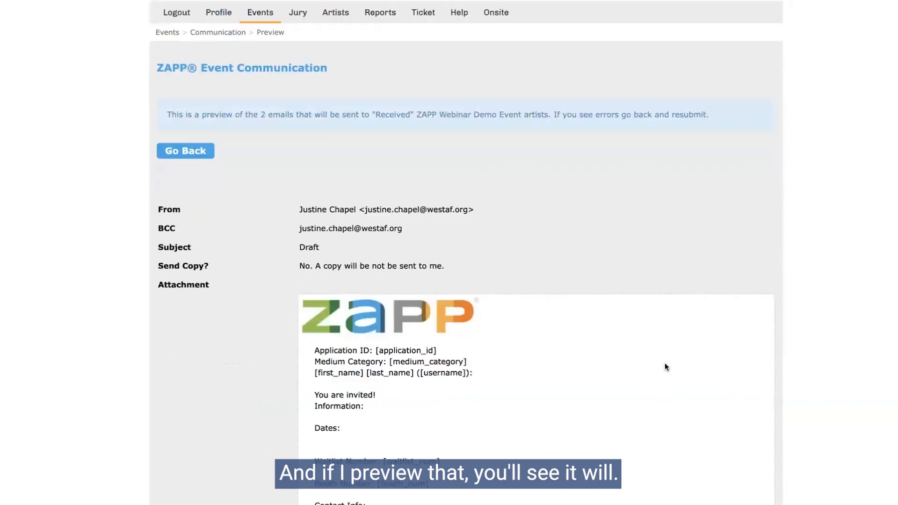
Check the merged application details, Waitlist Number and Booth Number lines in the preview, then go back
scroll(655, 364, "down", 3)
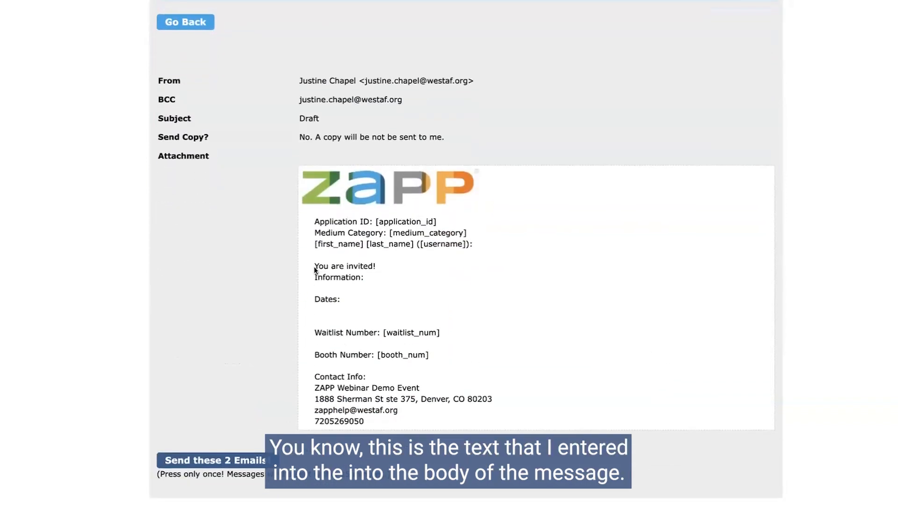
left_click_drag(315, 270, 348, 300)
left_click(348, 300)
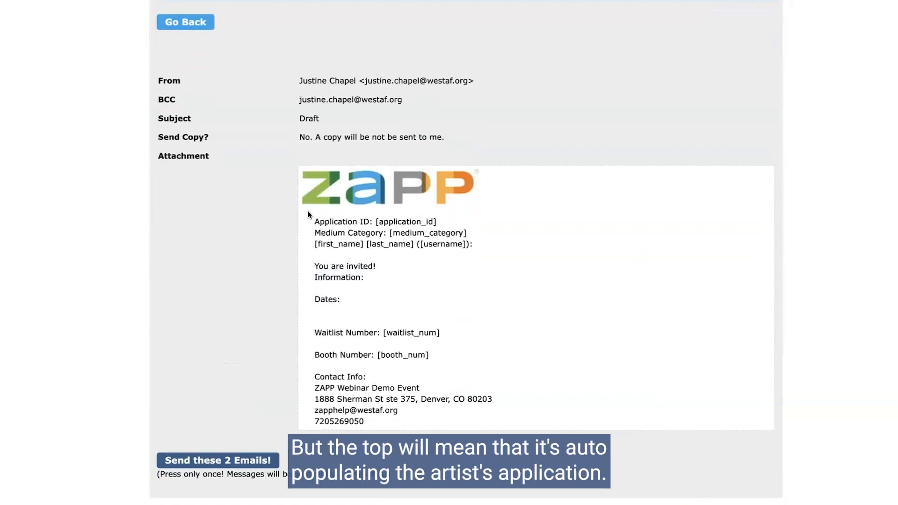
left_click_drag(313, 217, 474, 244)
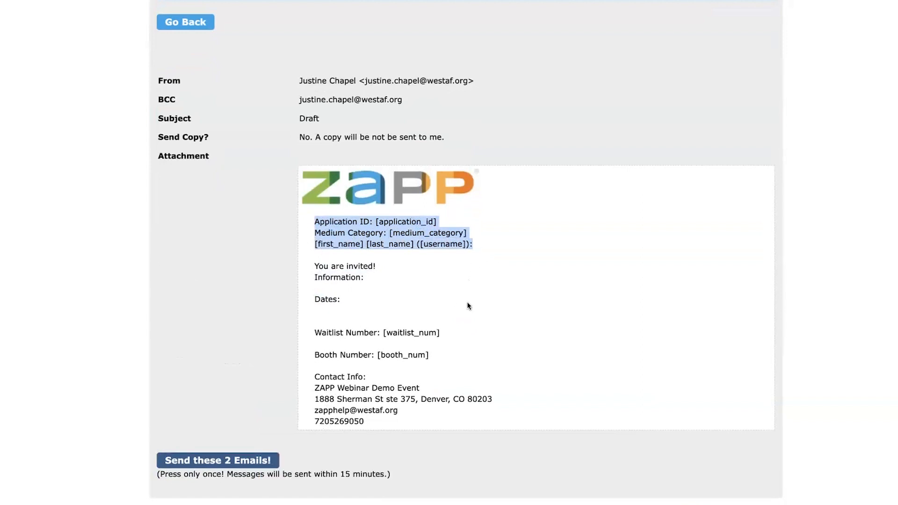
left_click_drag(463, 332, 314, 332)
left_click_drag(463, 356, 367, 425)
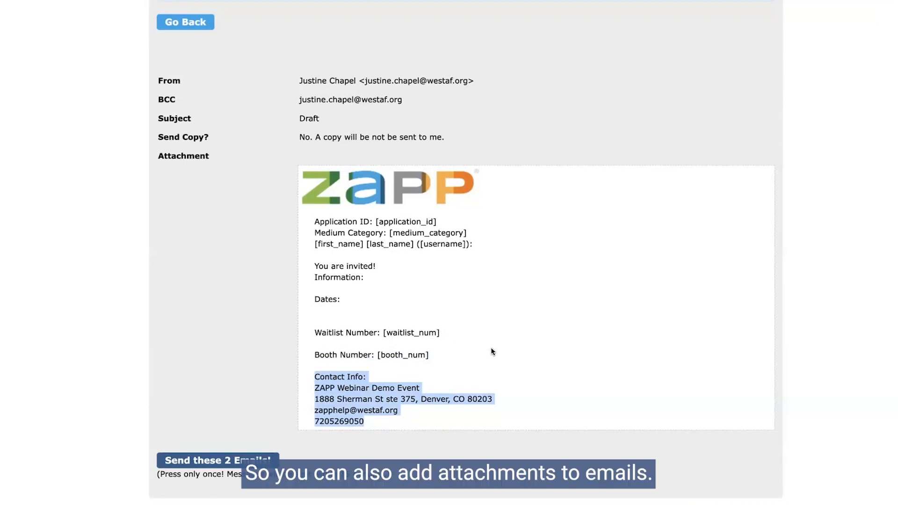
scroll(457, 329, "down", 1)
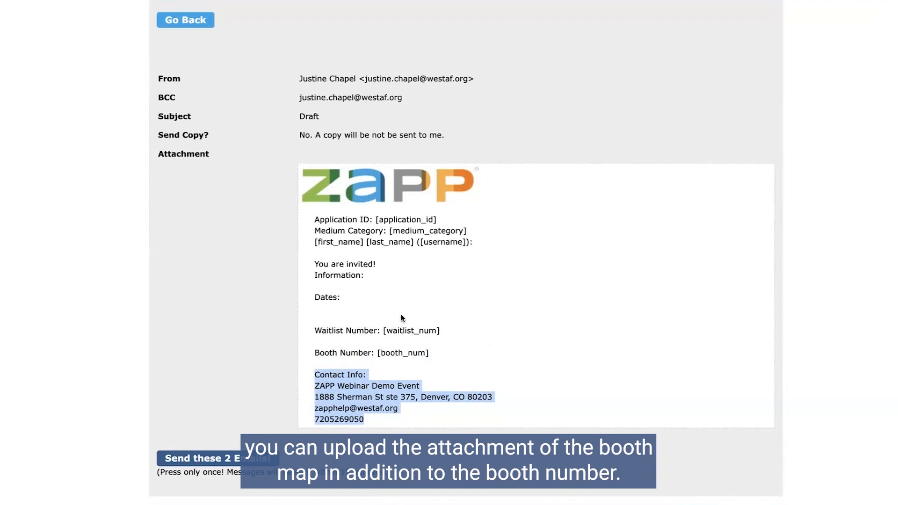
left_click_drag(314, 354, 433, 354)
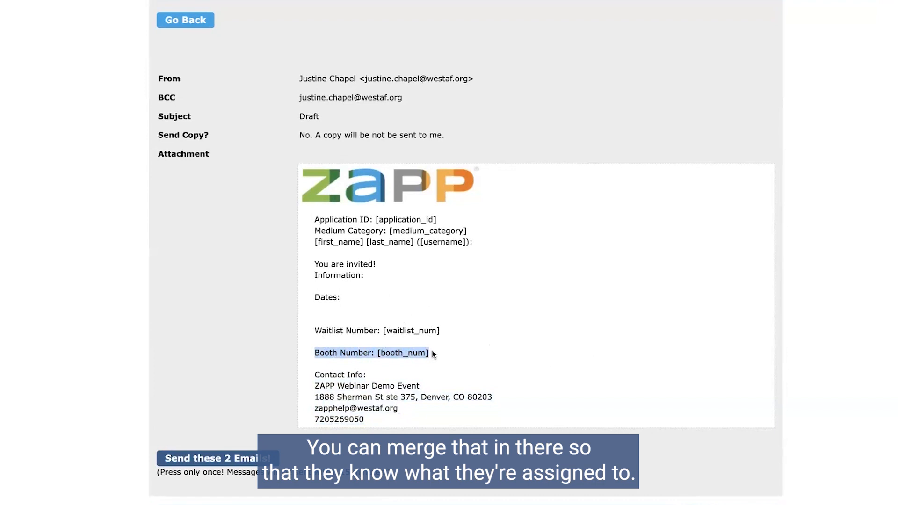
scroll(202, 322, "down", 1)
scroll(202, 322, "up", 4)
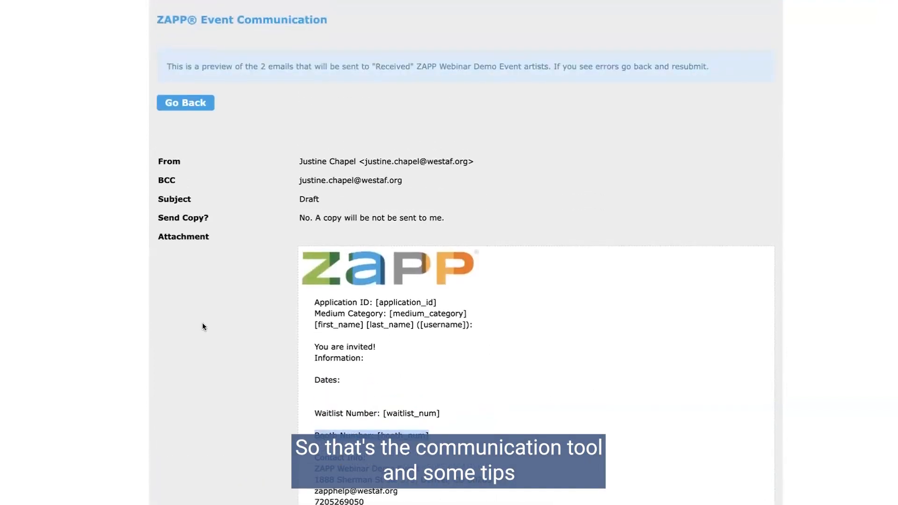
left_click(184, 106)
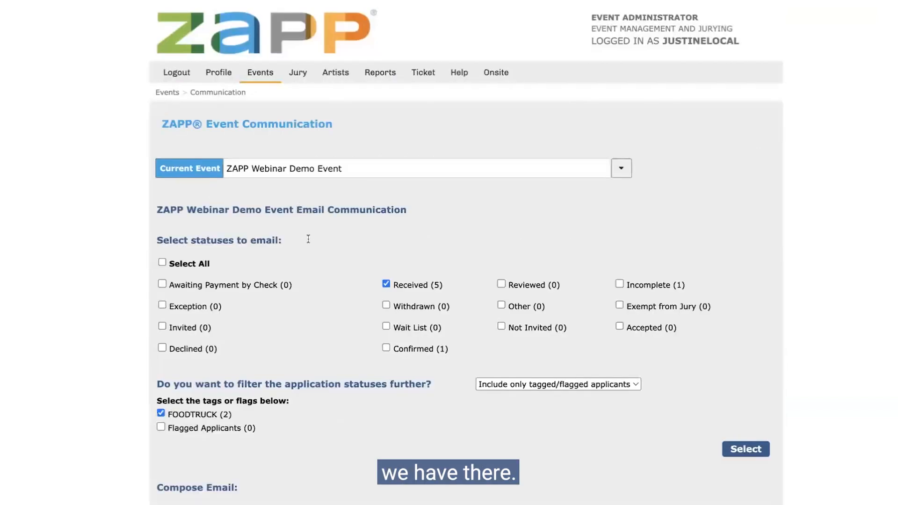
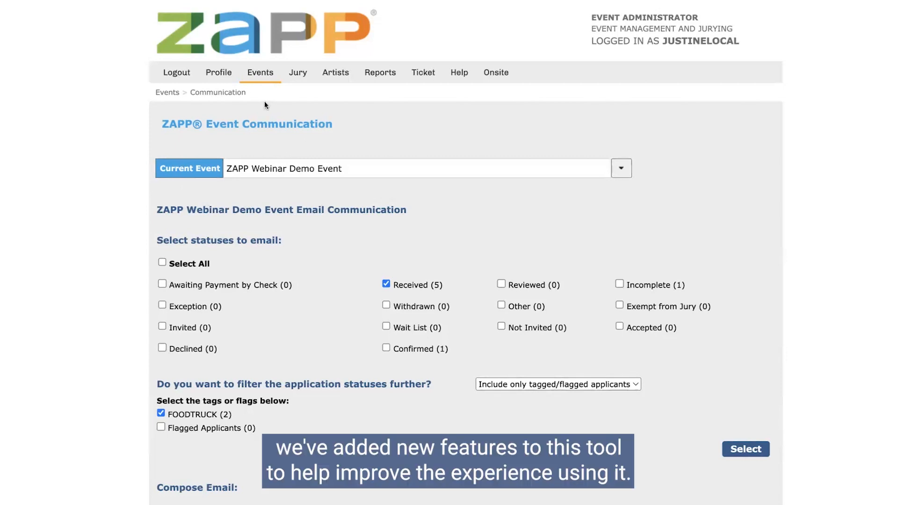
Go to the Event Administration page for the ZAPP Webinar Demo Event
mouse_move(262, 75)
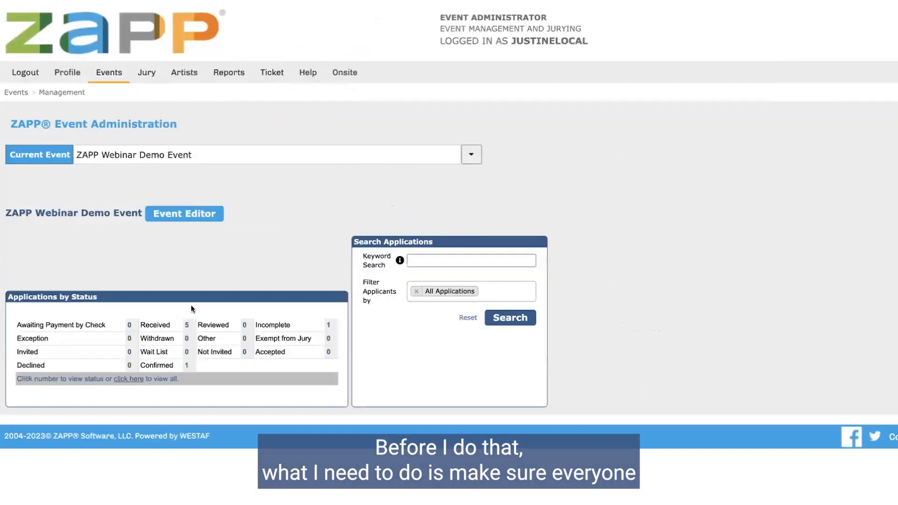
Move all five Received applications to Confirmed, then go to Booth Management
left_click(187, 325)
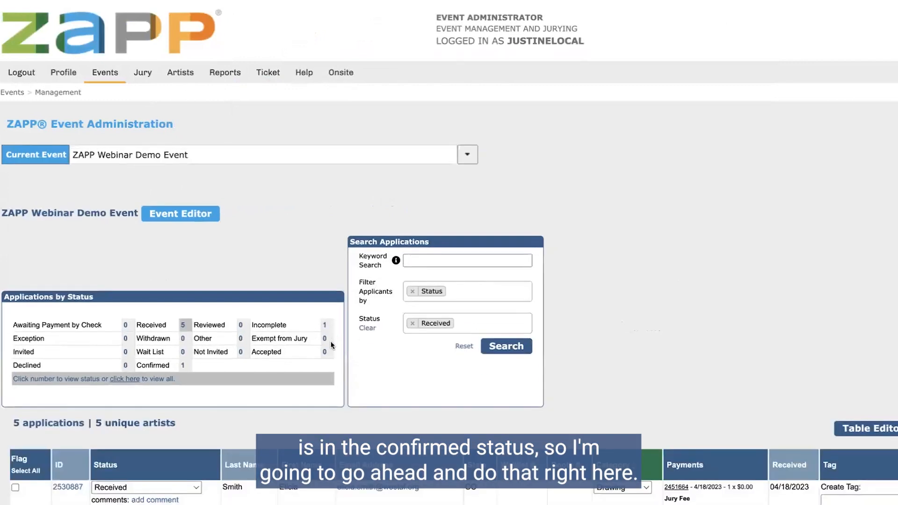
scroll(332, 337, "down", 3)
scroll(331, 344, "down", 7)
left_click(173, 417)
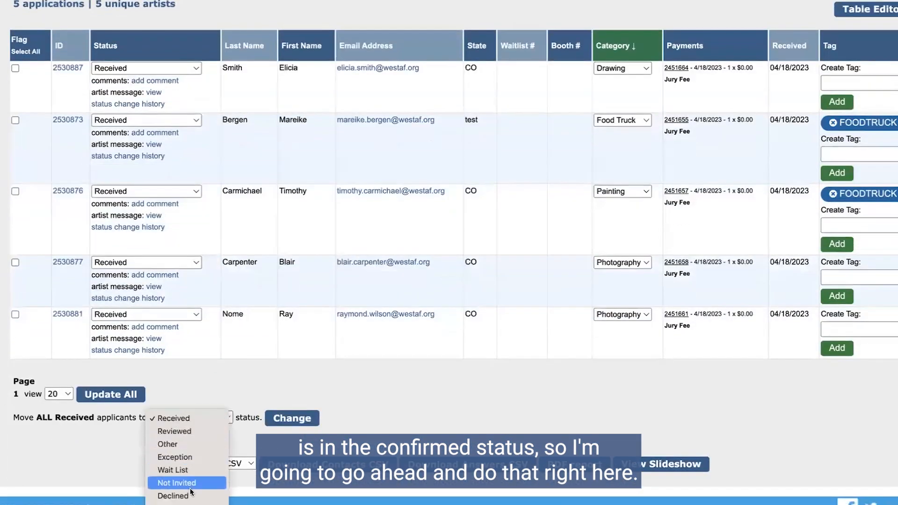
left_click(177, 502)
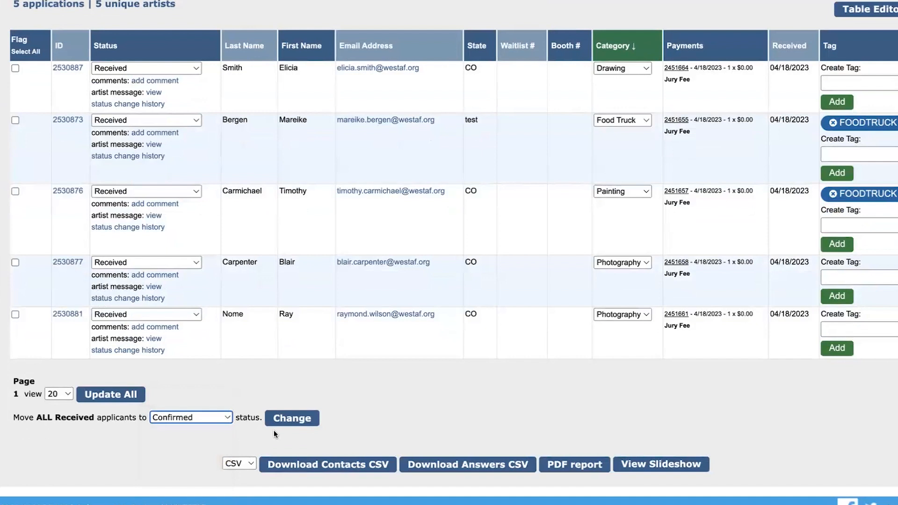
left_click(303, 415)
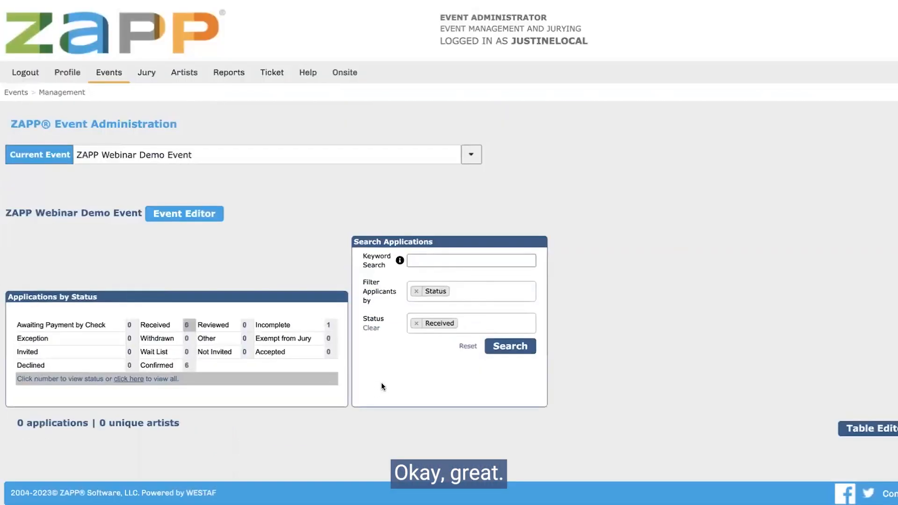
mouse_move(113, 77)
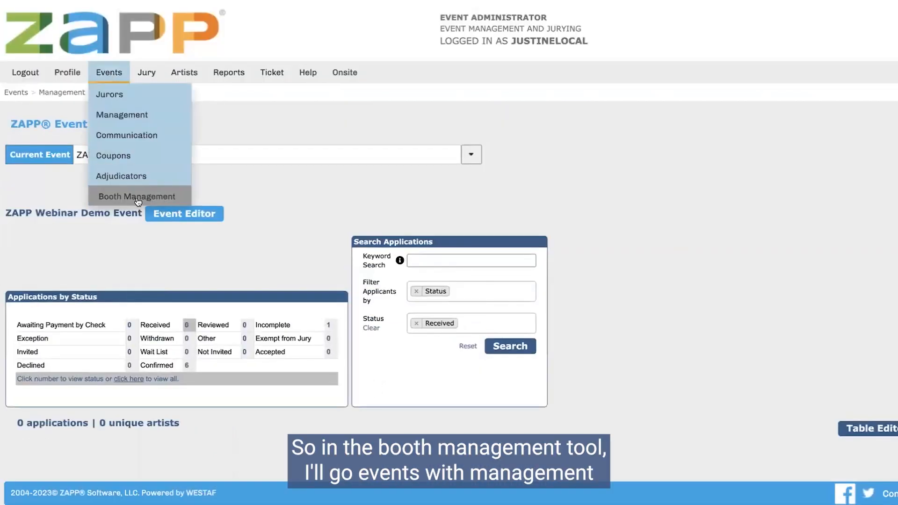
left_click(122, 201)
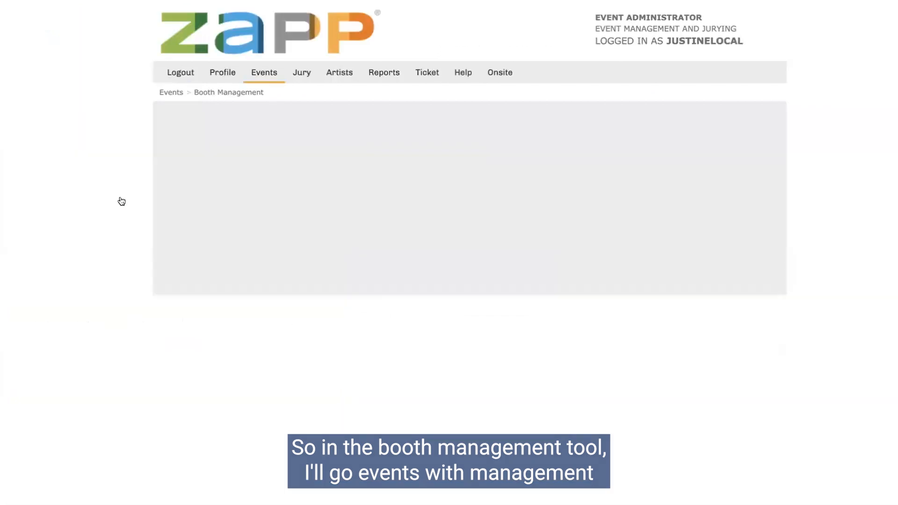
Scroll through the booth map of booths 1–24 and turn on booth-assignment mode
mouse_move(257, 80)
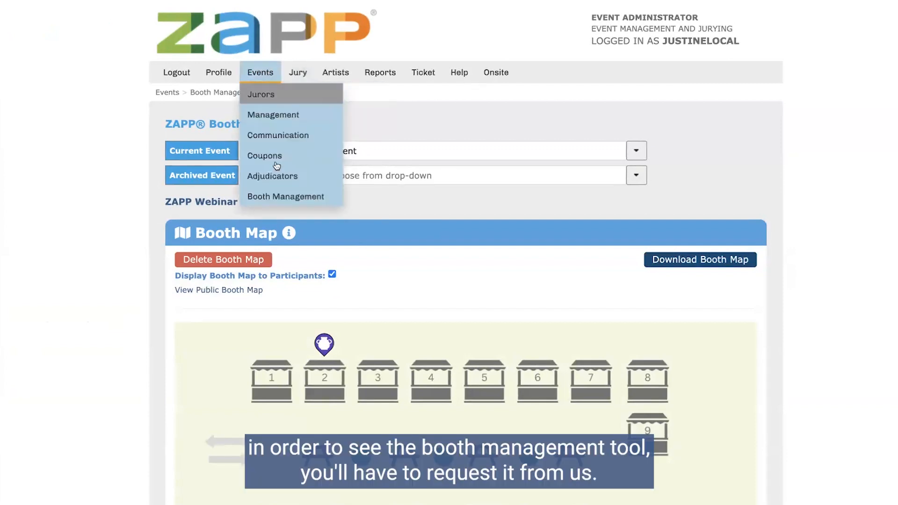
scroll(376, 208, "down", 2)
scroll(379, 209, "down", 5)
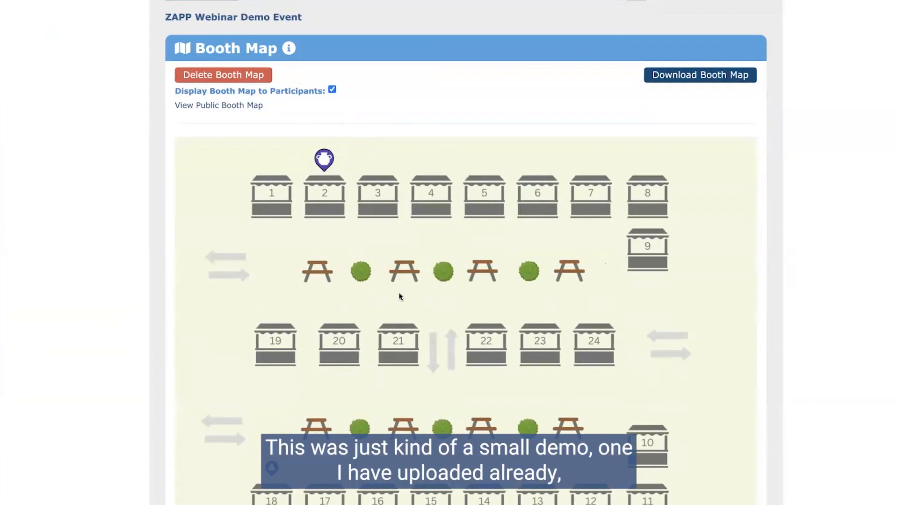
scroll(403, 283, "down", 3)
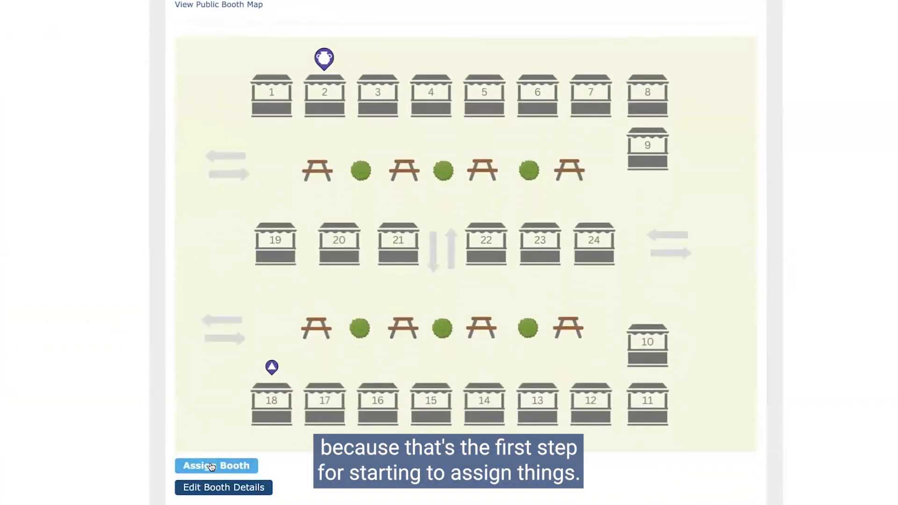
left_click(211, 466)
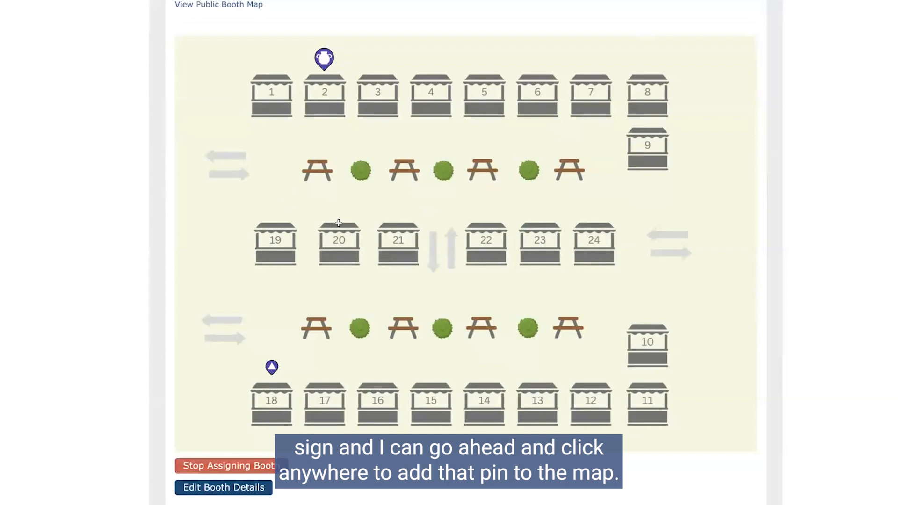
Place a pin above booth 20 numbered 13 and assign it to the photography applicant
left_click(339, 223)
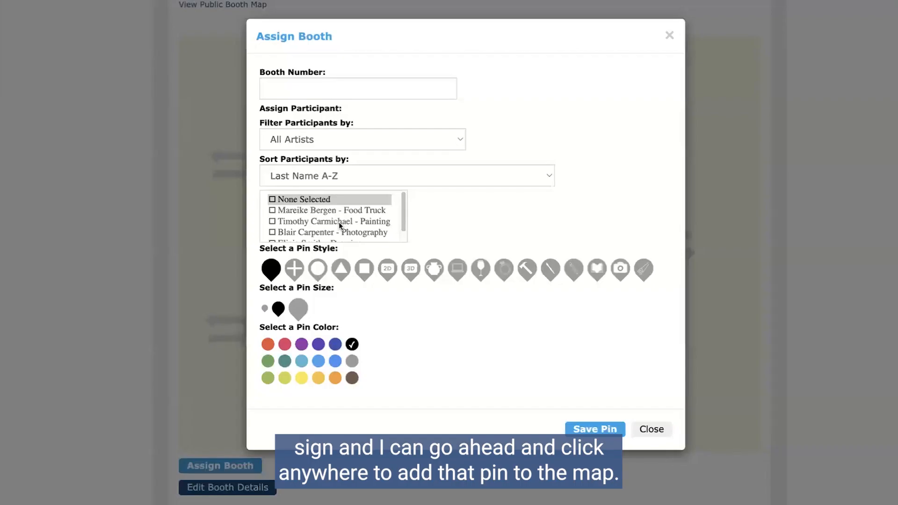
left_click(300, 89)
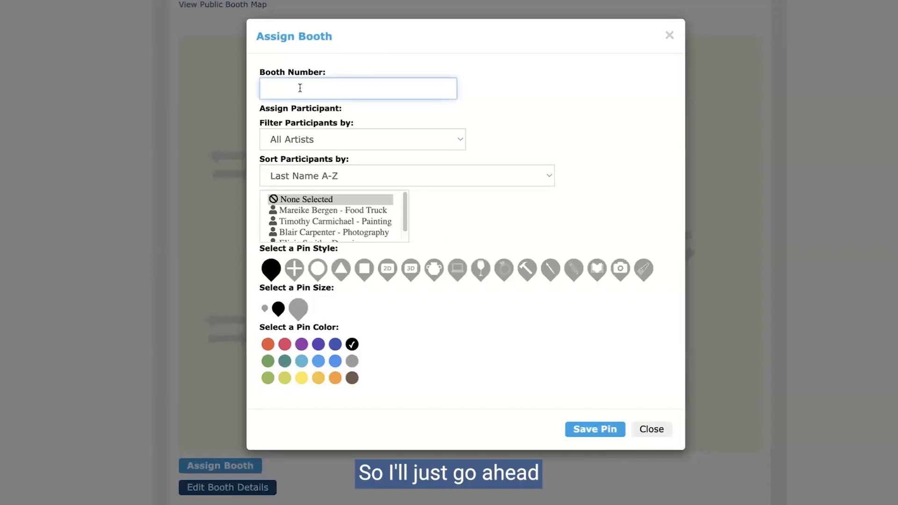
type("13")
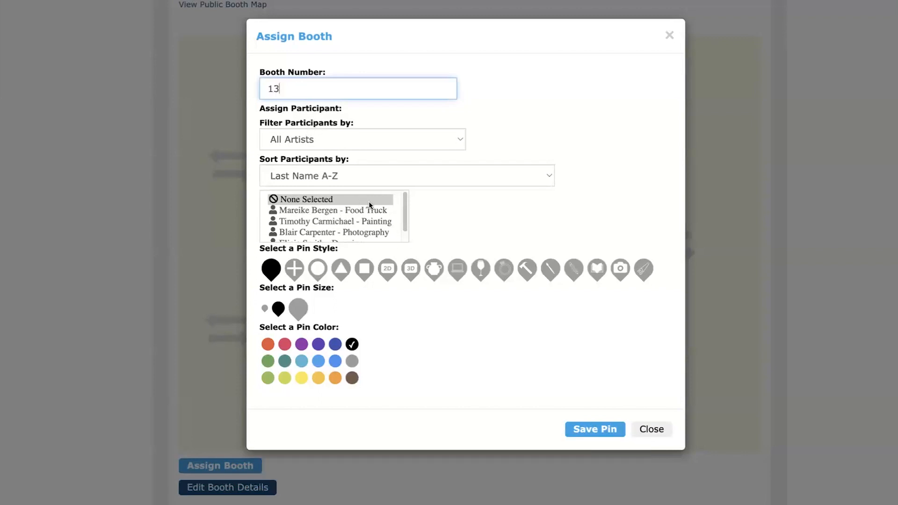
scroll(335, 224, "down", 1)
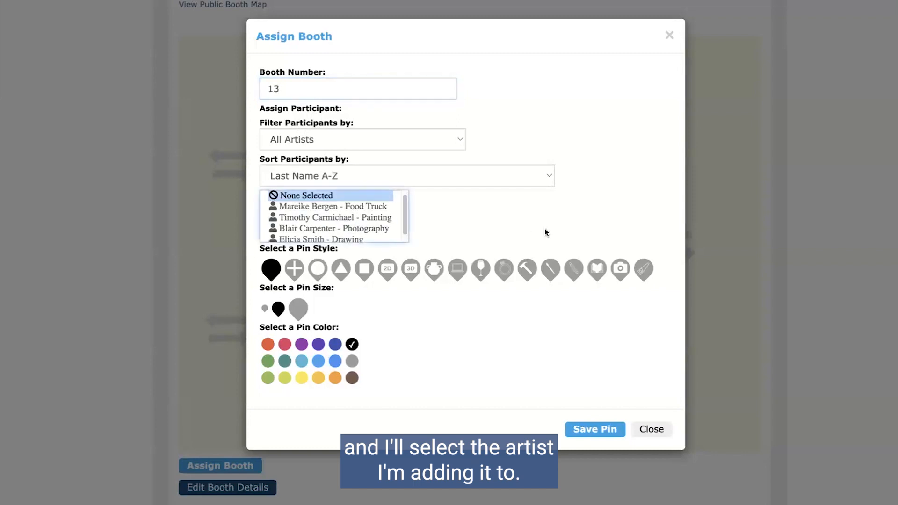
left_click(339, 206)
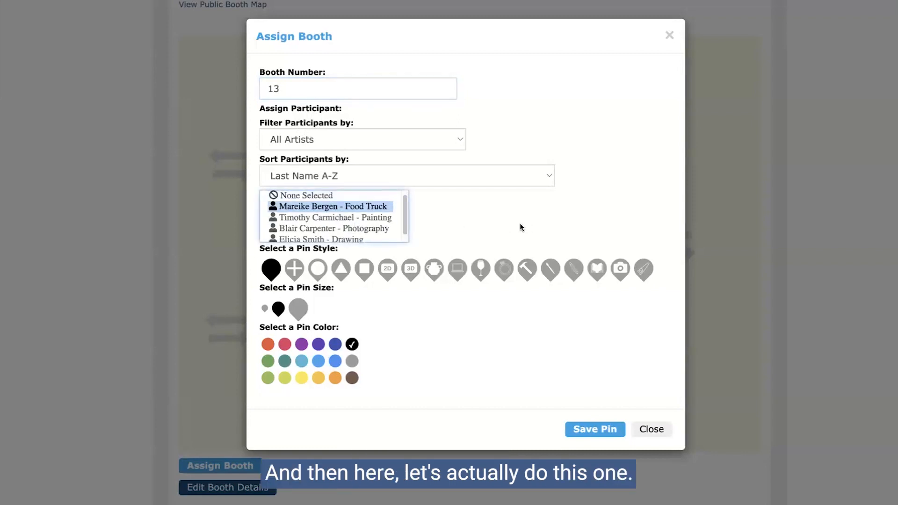
left_click(310, 228)
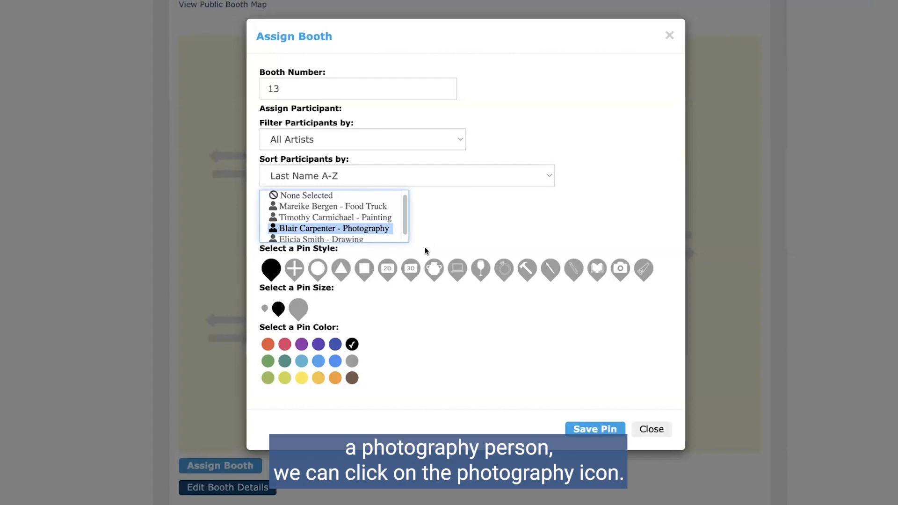
Make it a large purple camera pin and save it to the map
left_click(618, 270)
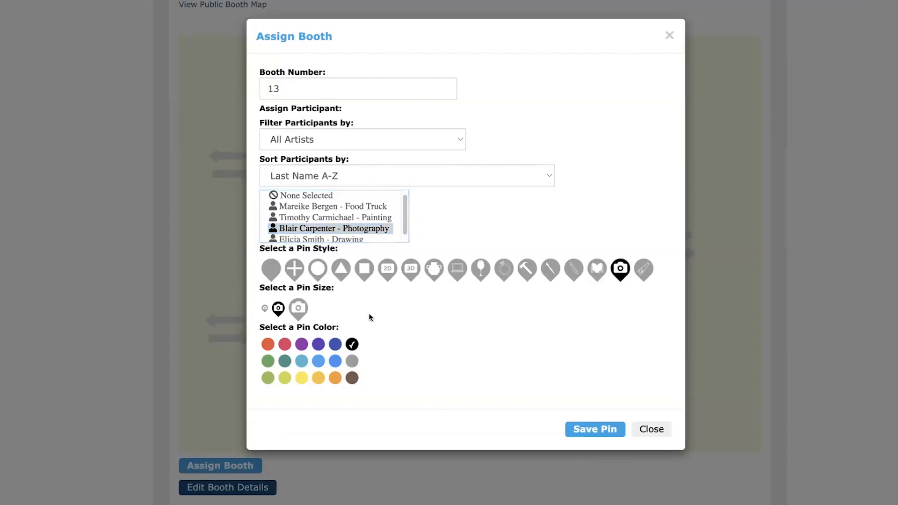
left_click(265, 310)
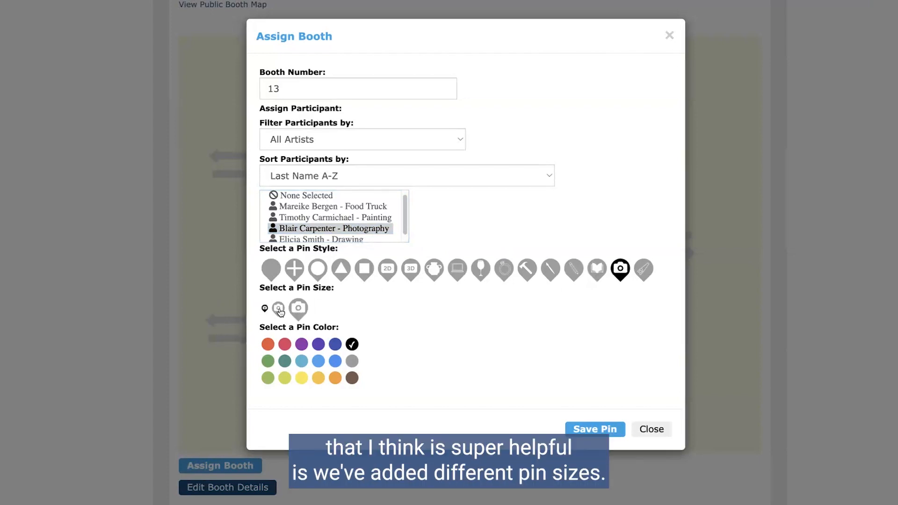
left_click(279, 311)
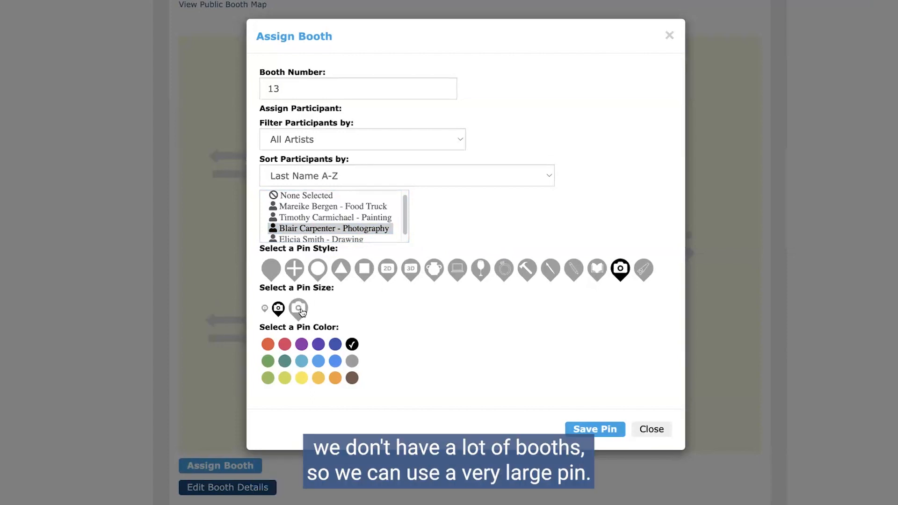
left_click(300, 308)
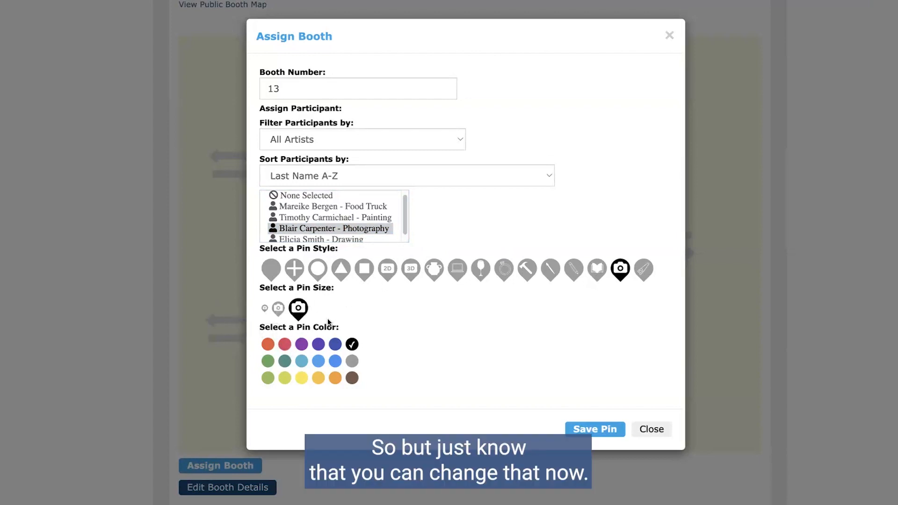
left_click(302, 344)
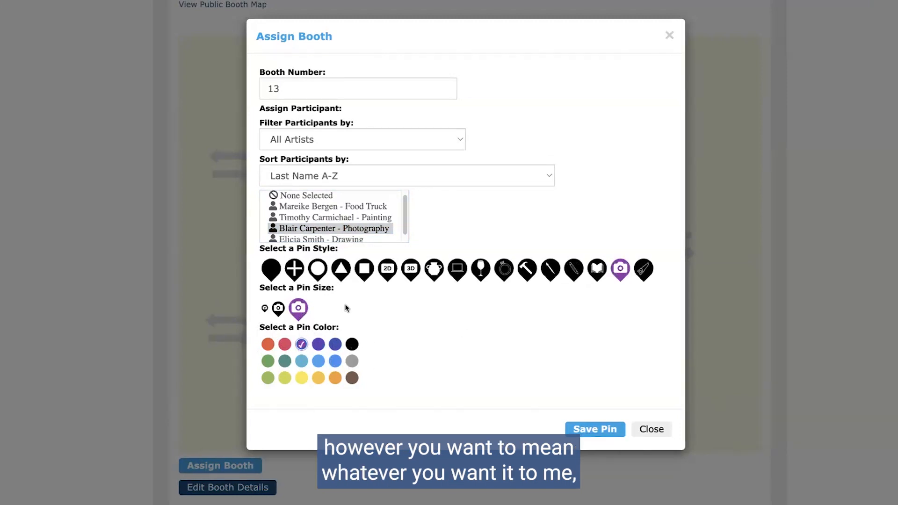
left_click(591, 430)
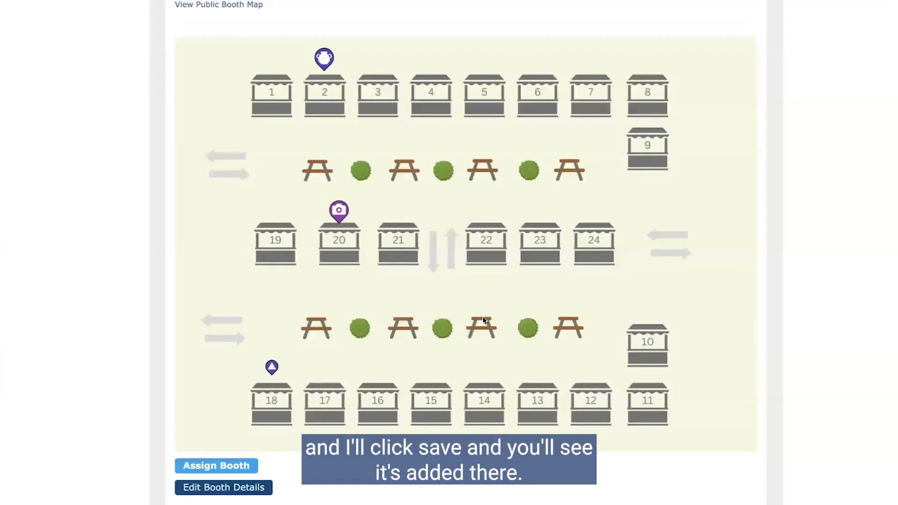
left_click(340, 213)
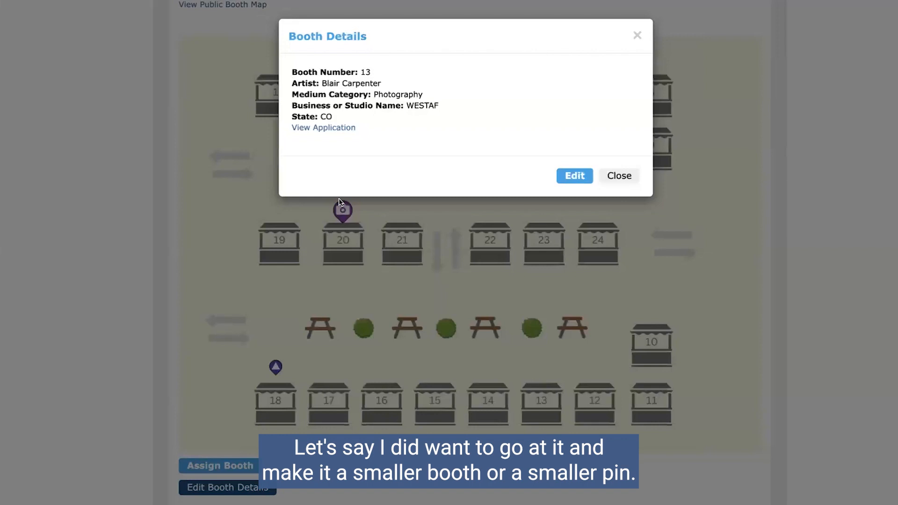
left_click(574, 176)
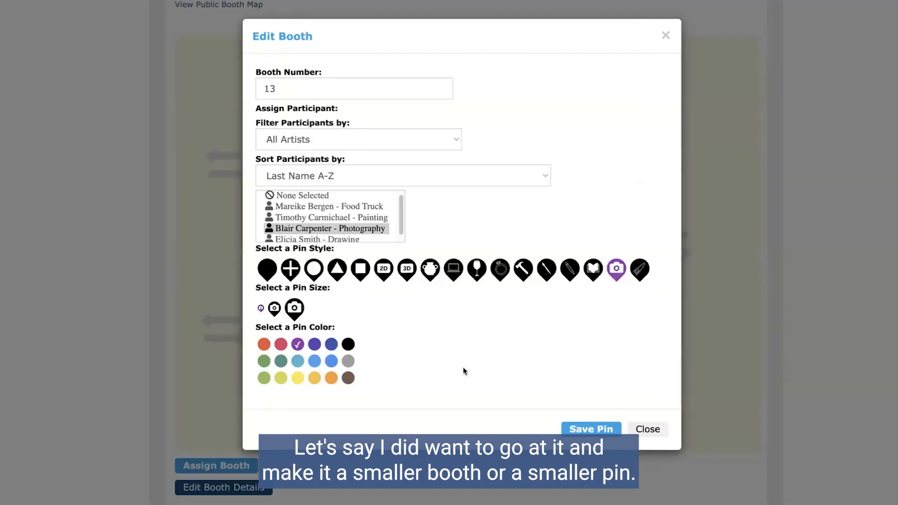
left_click(584, 429)
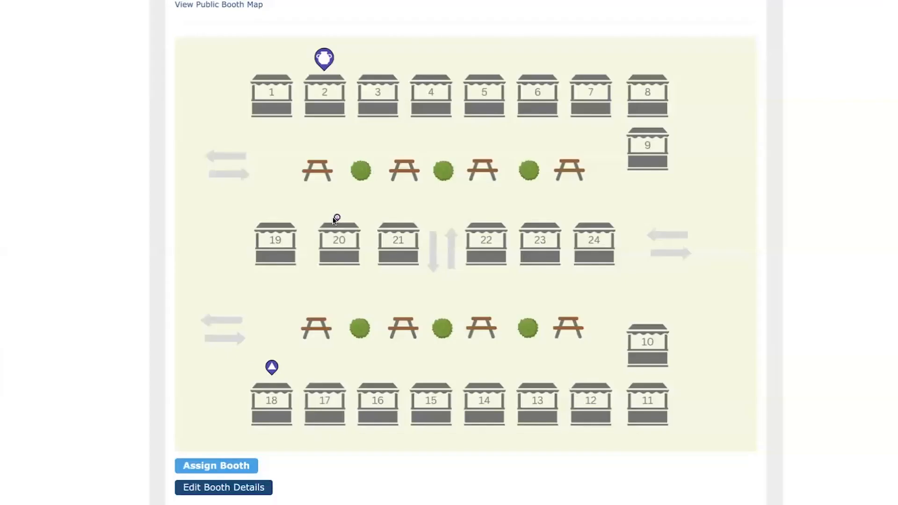
left_click(338, 218)
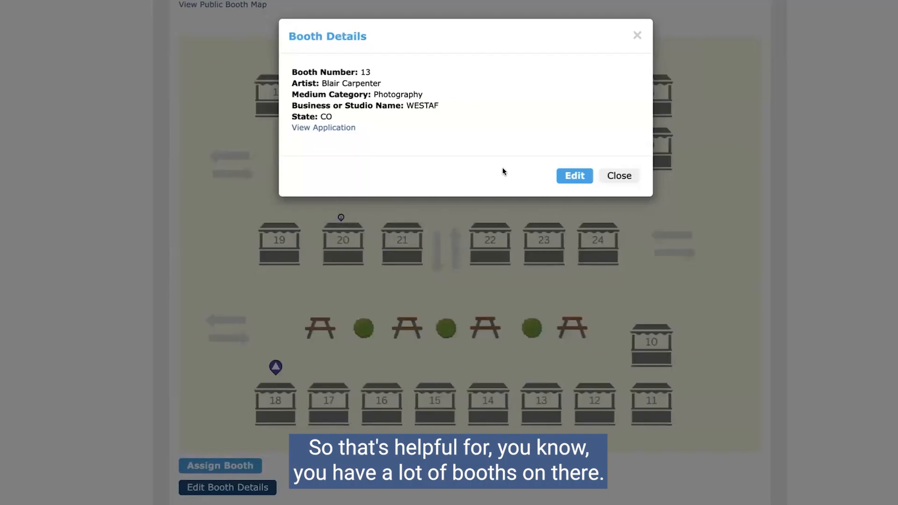
left_click(562, 175)
left_click(297, 307)
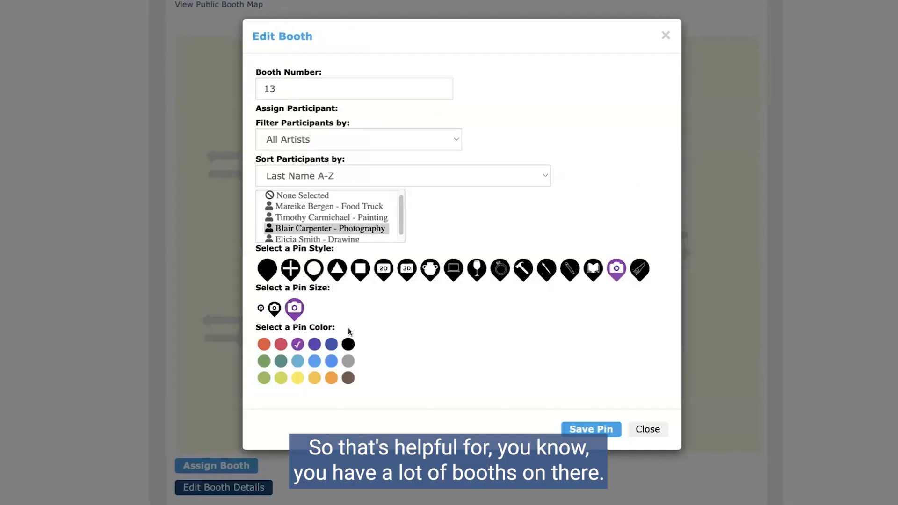
left_click(582, 430)
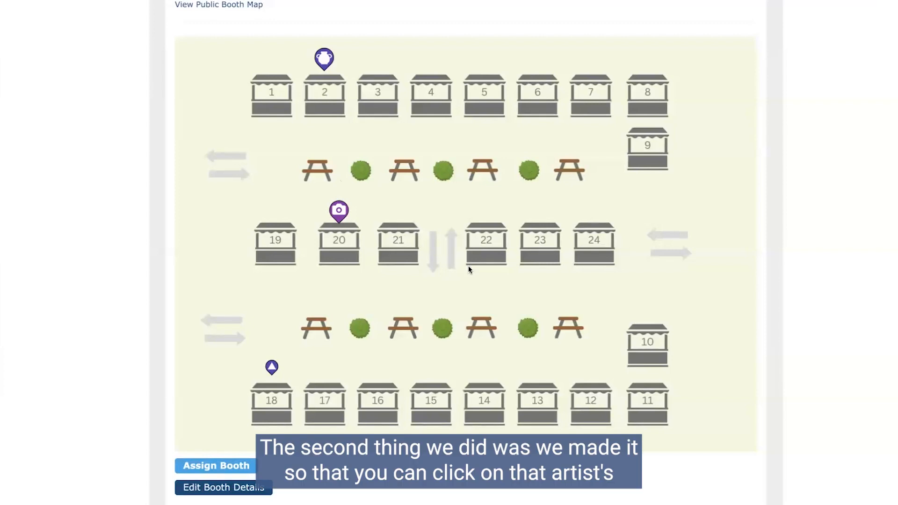
scroll(489, 270, "down", 1)
Open the booth 13 photographer's Artist Viewer page in a new tab
scroll(492, 273, "down", 4)
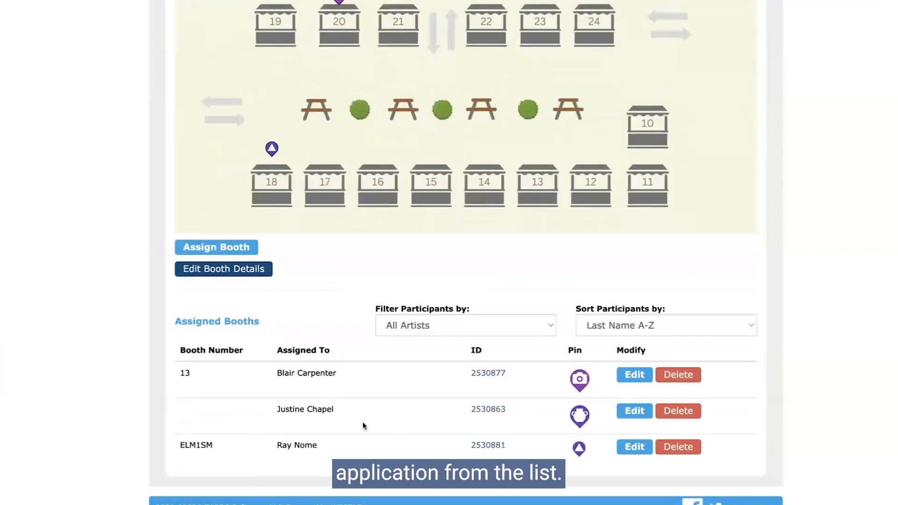
scroll(352, 394, "up", 1)
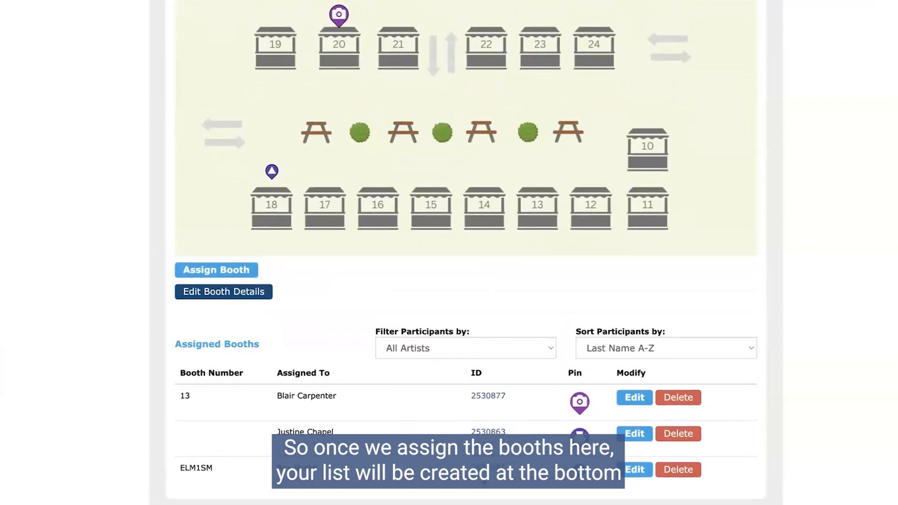
right_click(493, 397)
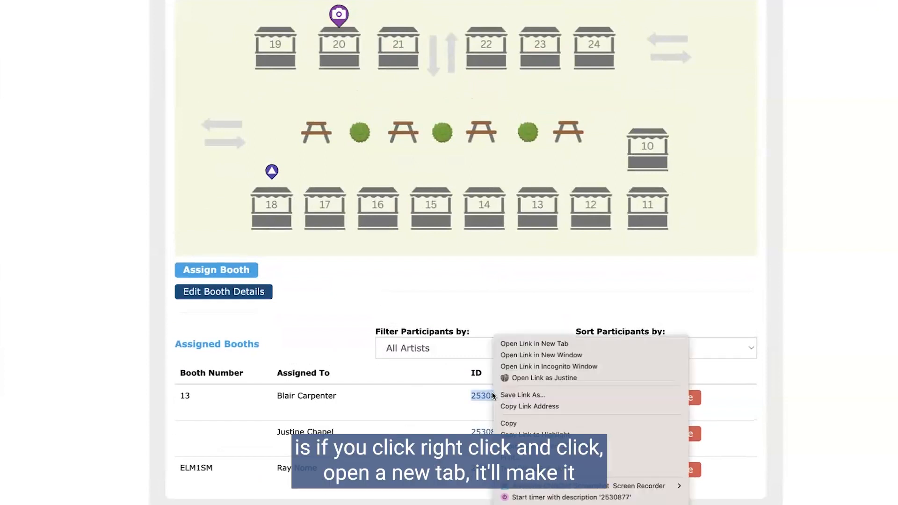
left_click(522, 344)
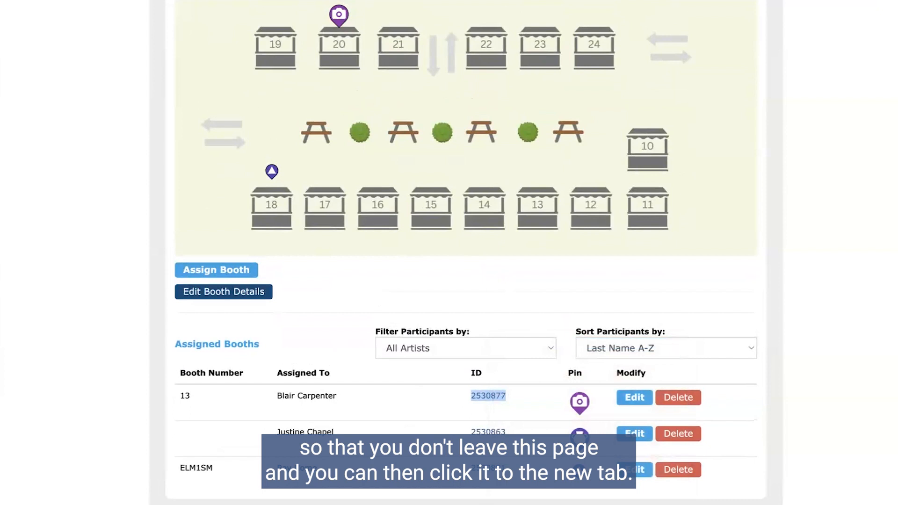
left_click(281, 1)
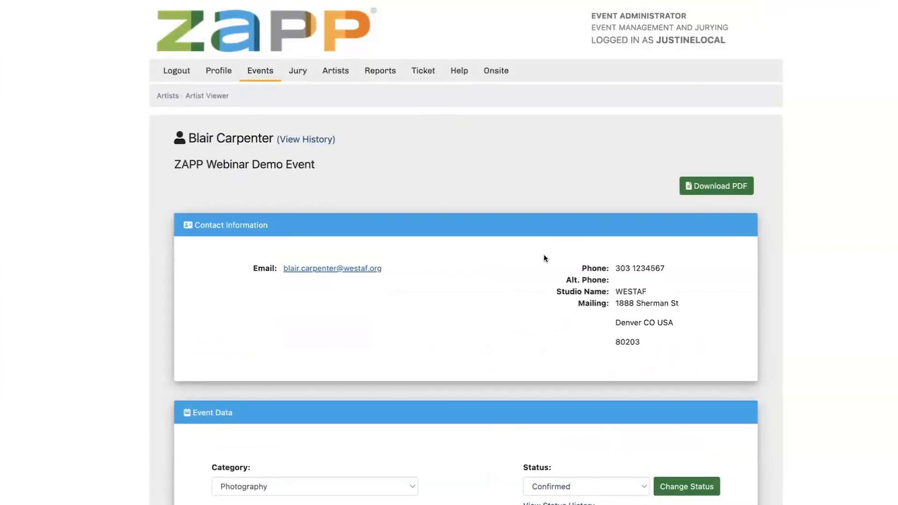
Scroll the photographer's application past questions and artwork to Payments, showing a $0.00 Jury Fee
scroll(544, 256, "down", 3)
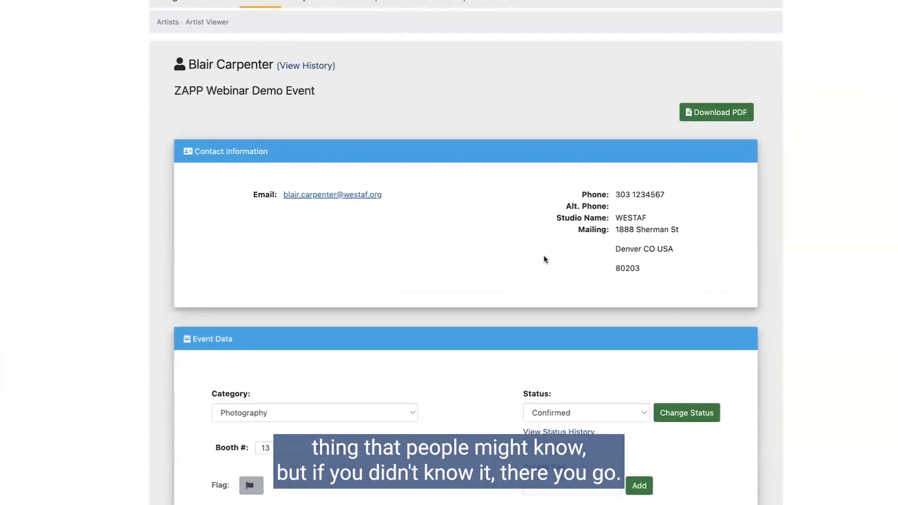
scroll(540, 271, "down", 6)
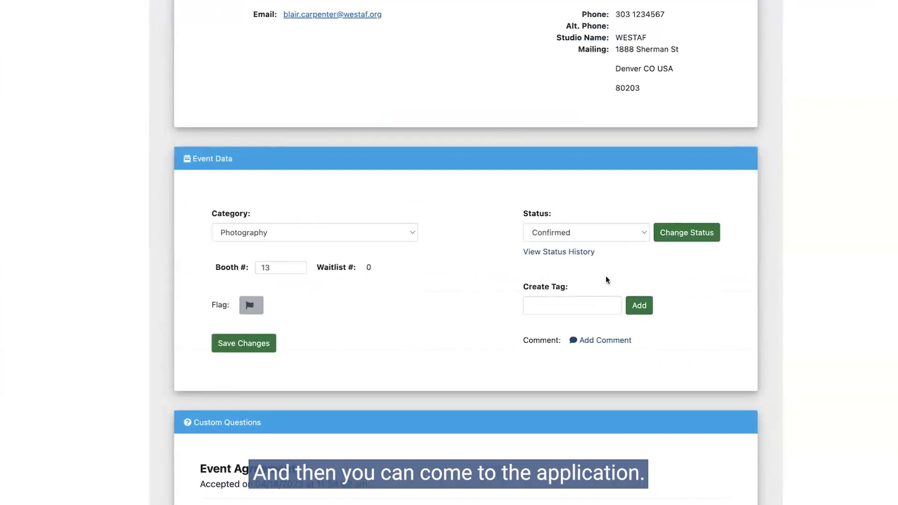
scroll(434, 322, "down", 20)
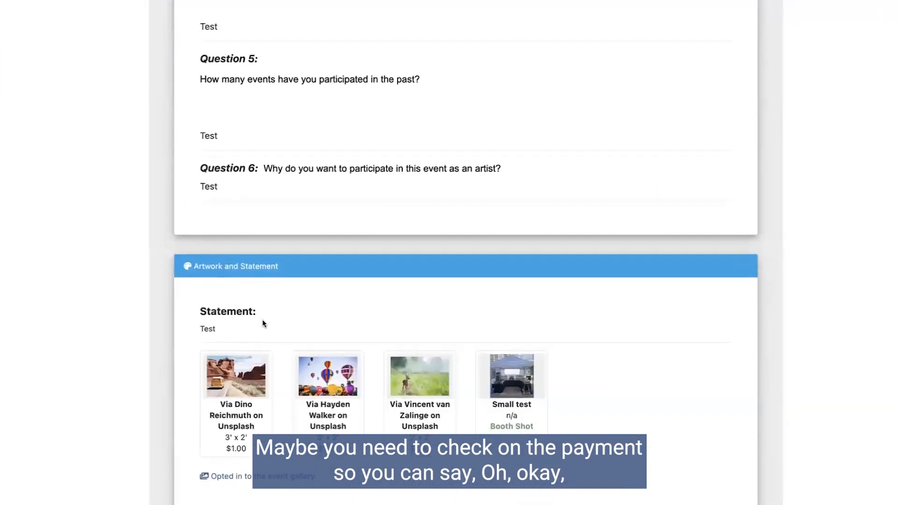
scroll(262, 320, "down", 10)
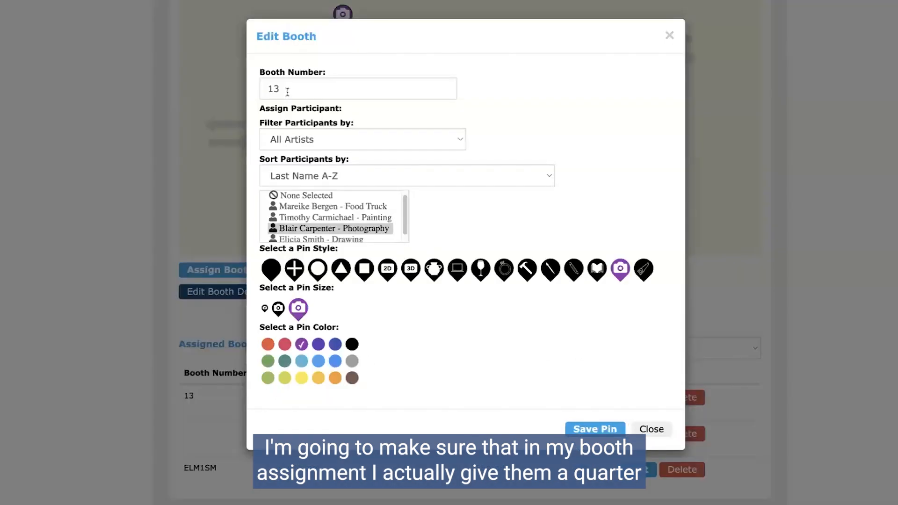
Rename booth 13 to 13Corner to mark it as a corner booth
left_click(288, 91)
type("V")
key("BackSpace")
type("Corner")
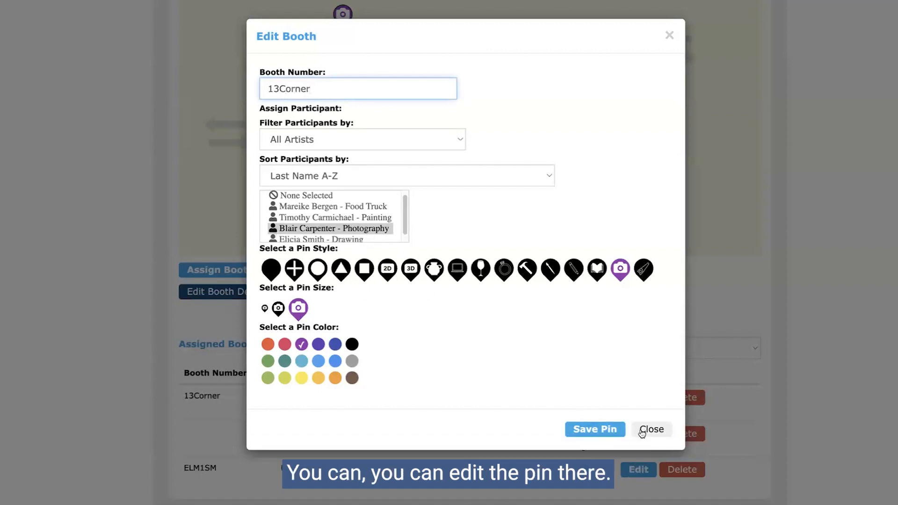
left_click(604, 429)
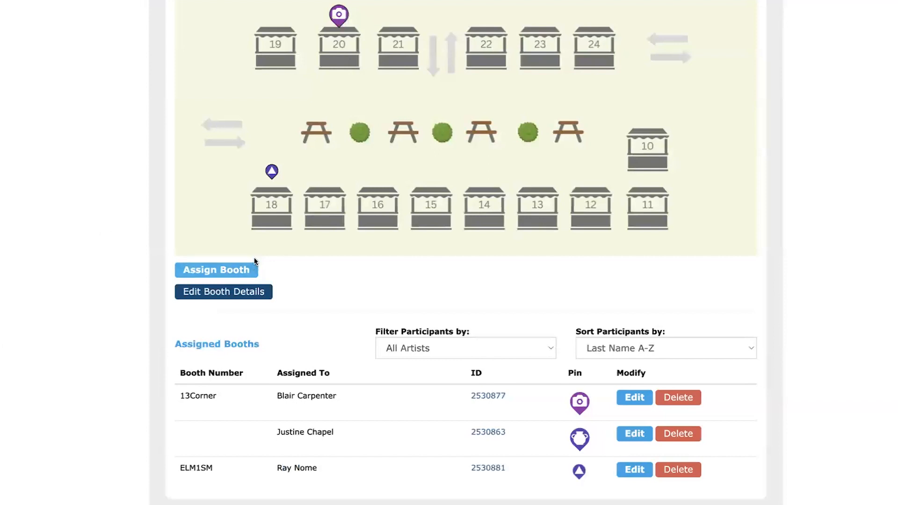
scroll(254, 258, "up", 2)
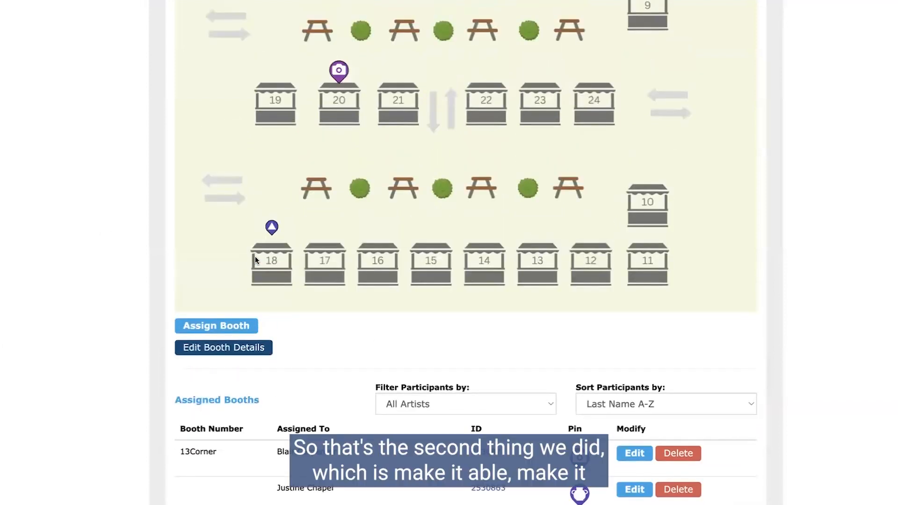
Download the booth map with its three coloured pins as a PDF
scroll(254, 256, "down", 3)
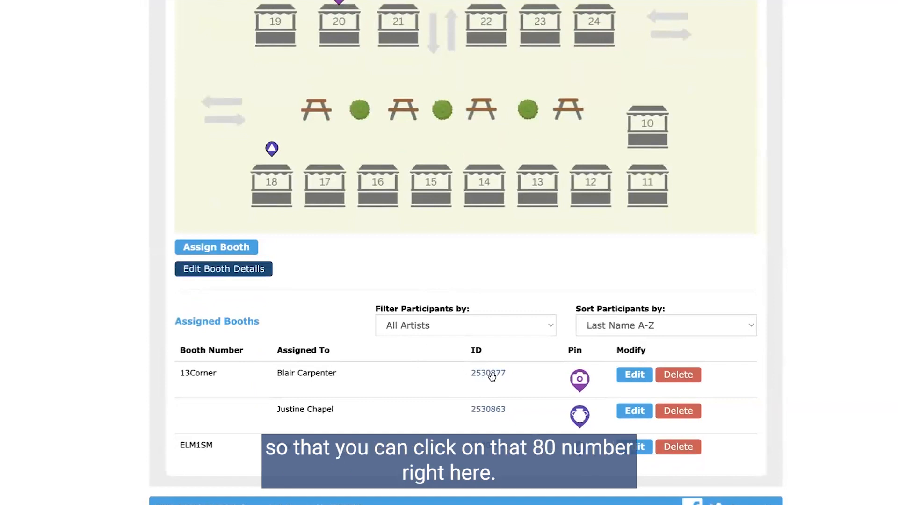
scroll(552, 230, "up", 4)
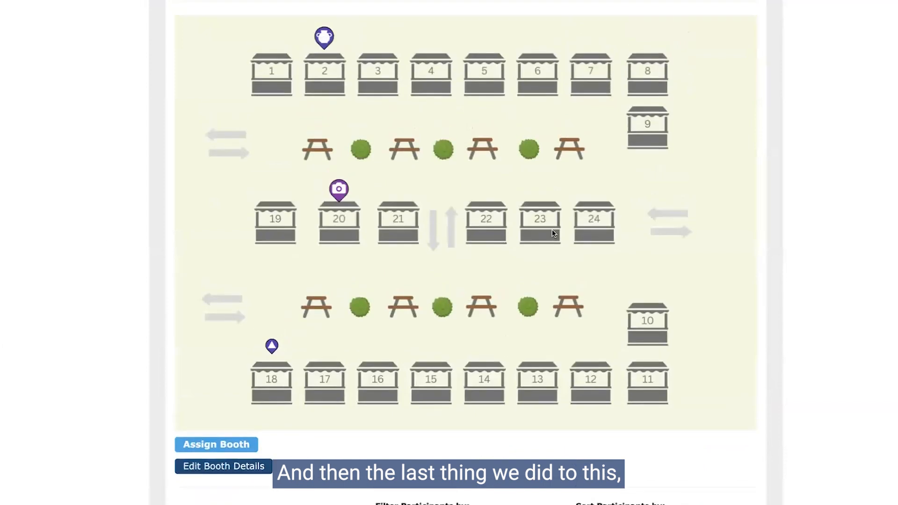
scroll(552, 229, "up", 4)
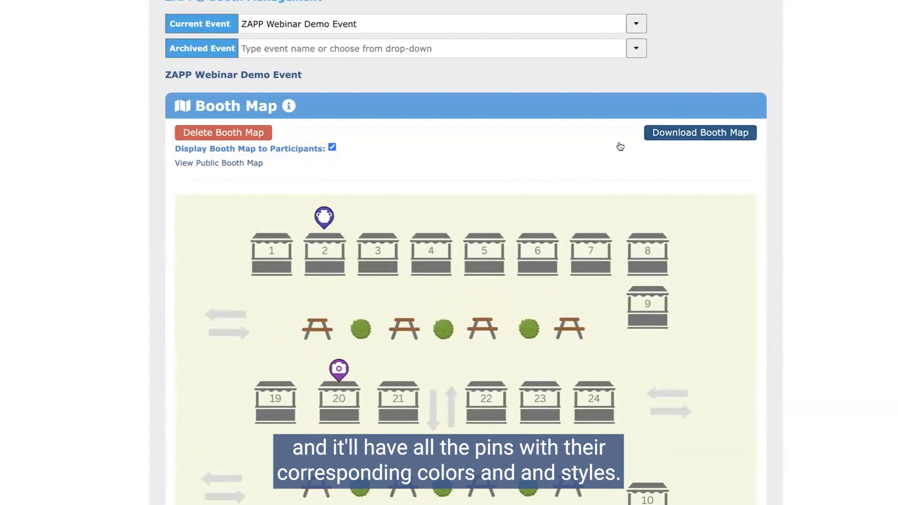
left_click(717, 135)
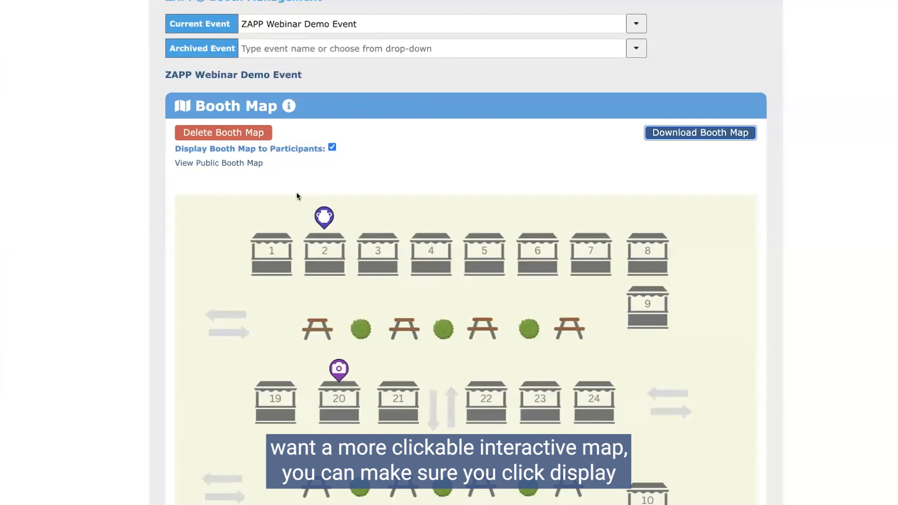
Keep the booth map displayed to participants and open the public booth map in a new tab
left_click(328, 148)
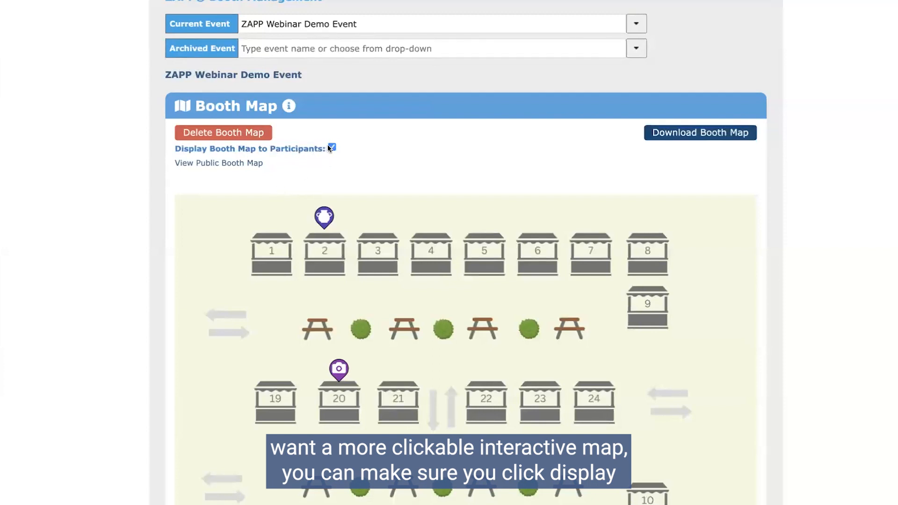
left_click(329, 147)
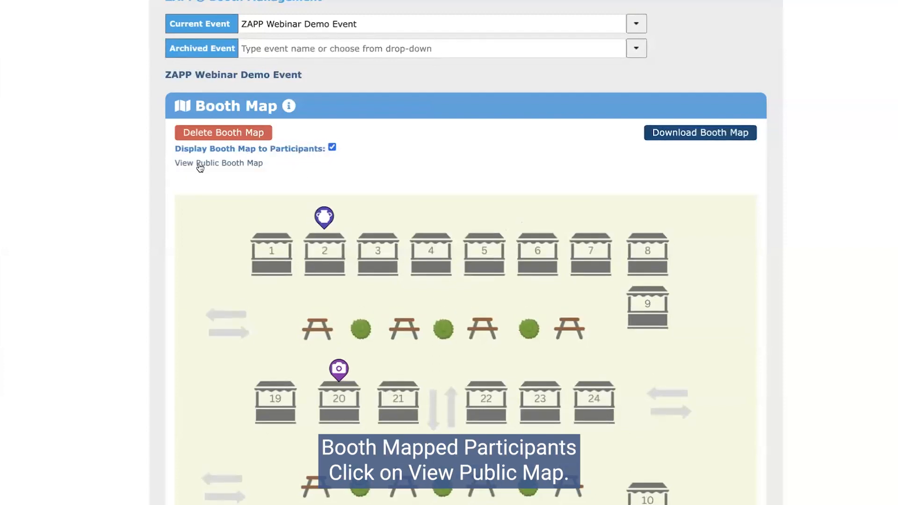
right_click(201, 166)
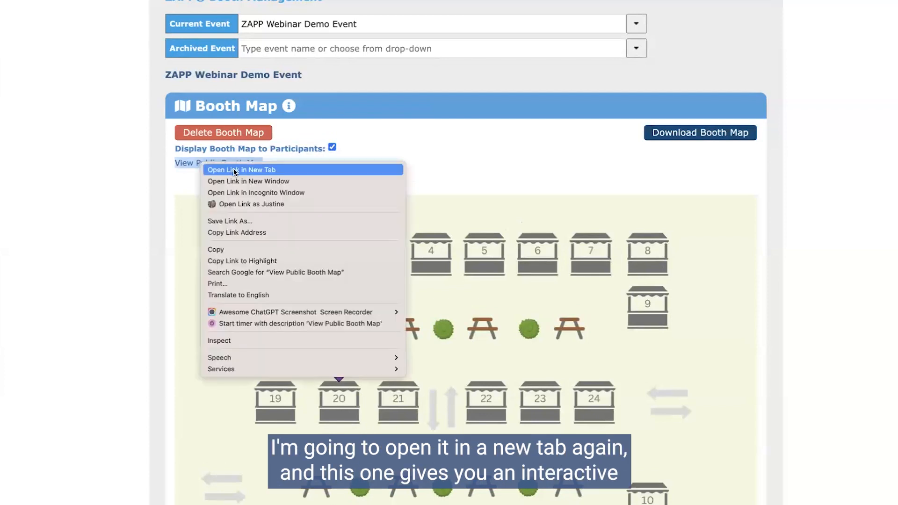
left_click(236, 171)
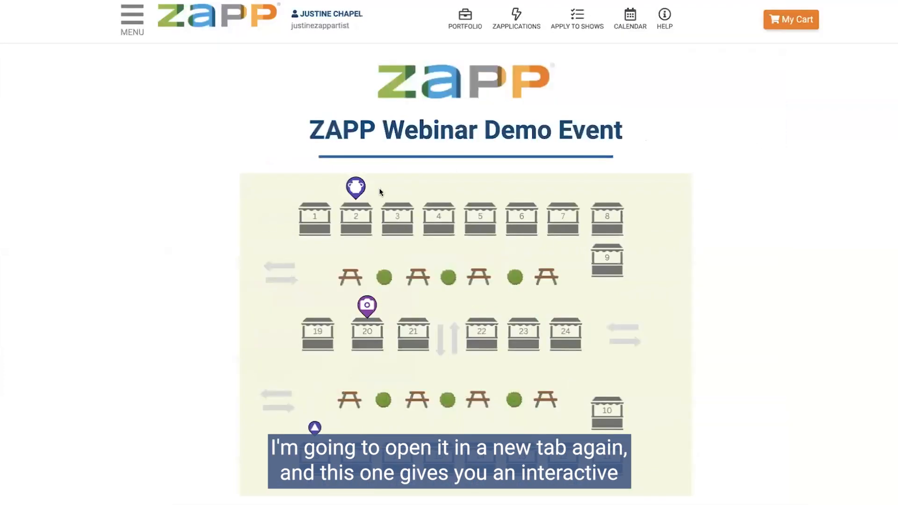
View the details of the pinned booths 20 and 2 on the public map
scroll(381, 195, "down", 1)
left_click(371, 261)
left_click(596, 196)
left_click(360, 140)
left_click(585, 197)
scroll(564, 229, "down", 5)
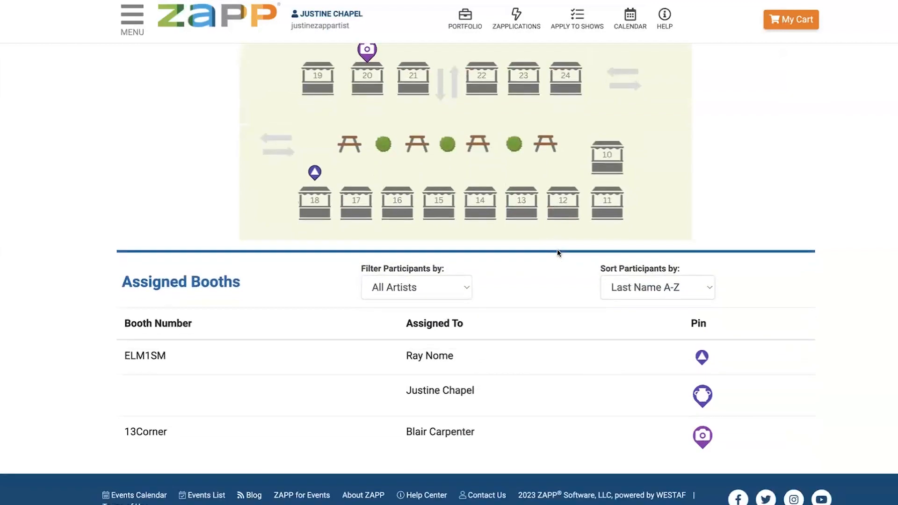
scroll(557, 250, "up", 6)
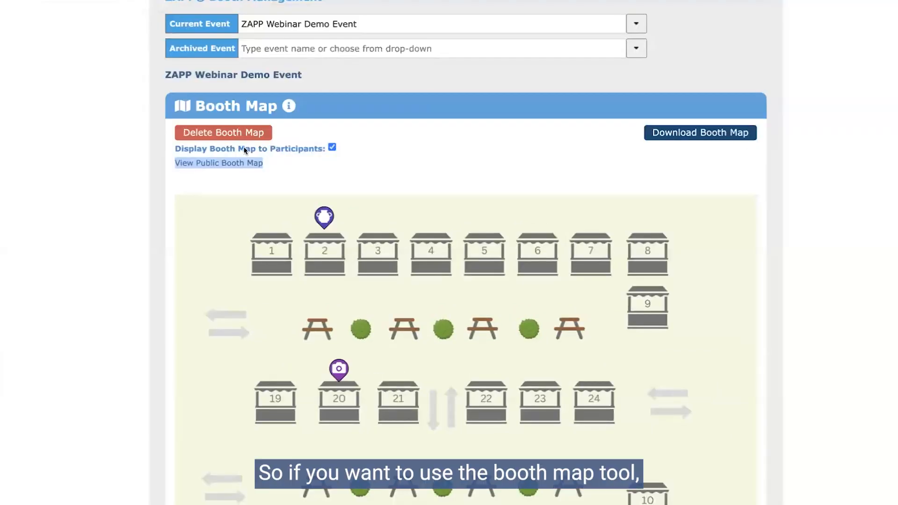
scroll(358, 149, "up", 5)
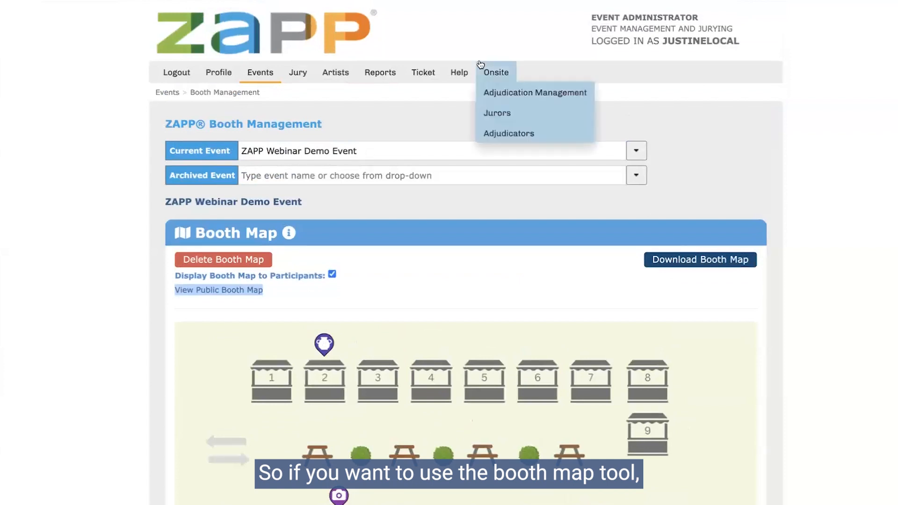
right_click(457, 74)
Open the Help Center Add-Ons request form and list its add-ons, including ZAPP Booth Management
key("Escape")
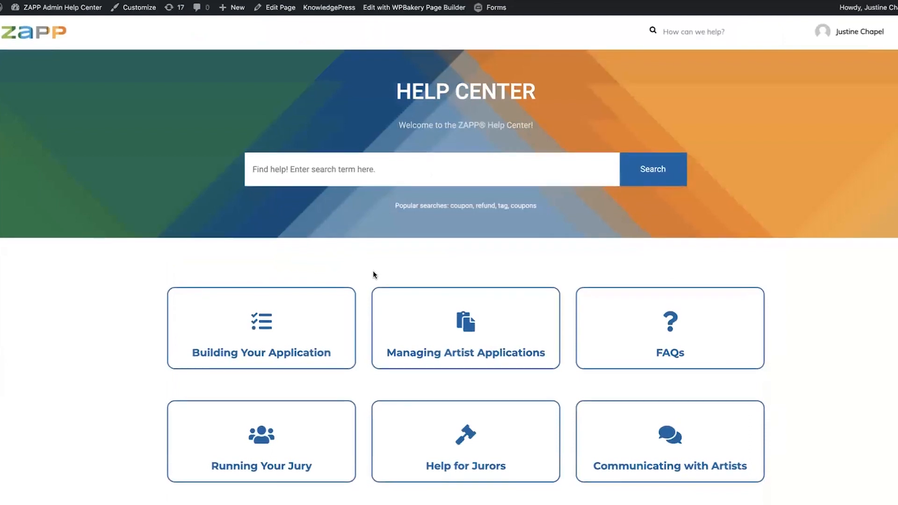
scroll(373, 220, "down", 10)
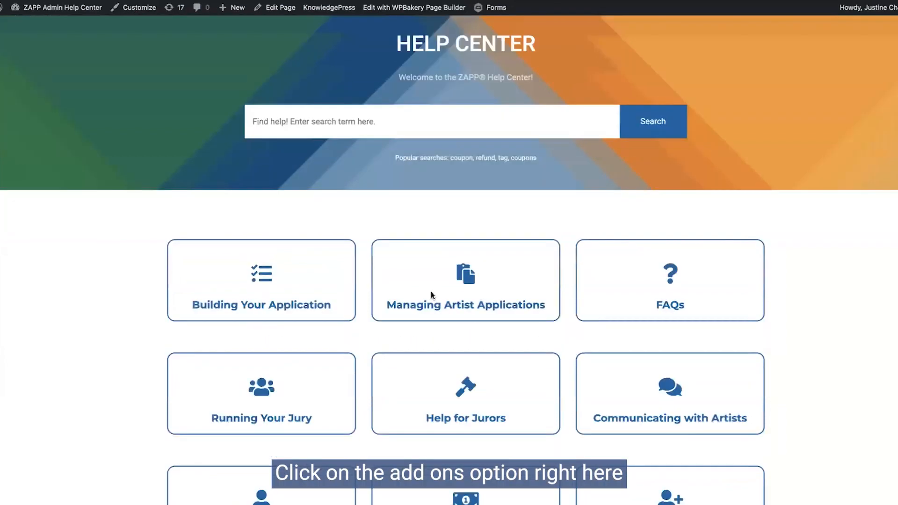
scroll(396, 318, "down", 1)
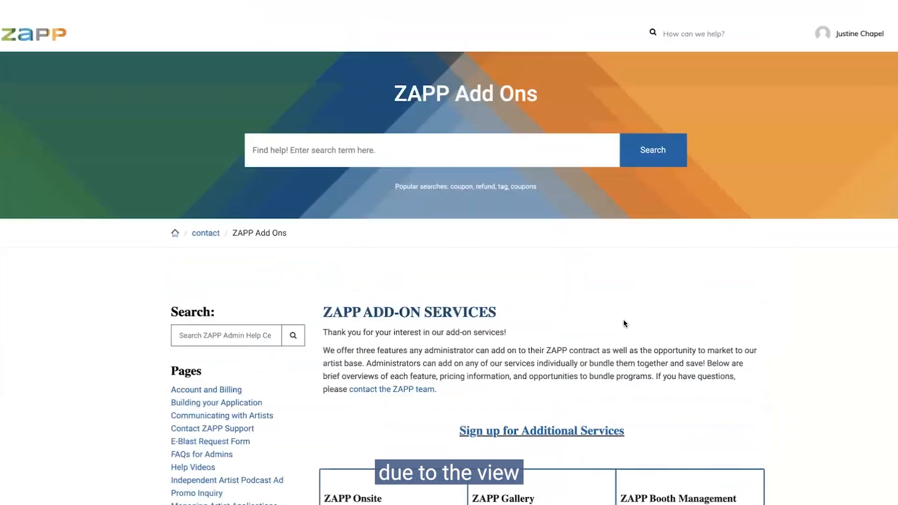
scroll(625, 322, "down", 3)
scroll(624, 321, "down", 12)
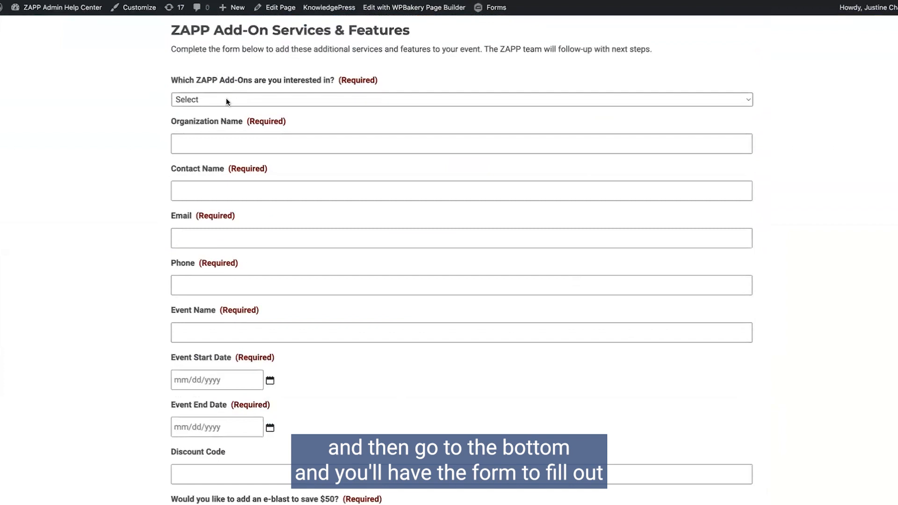
left_click(226, 98)
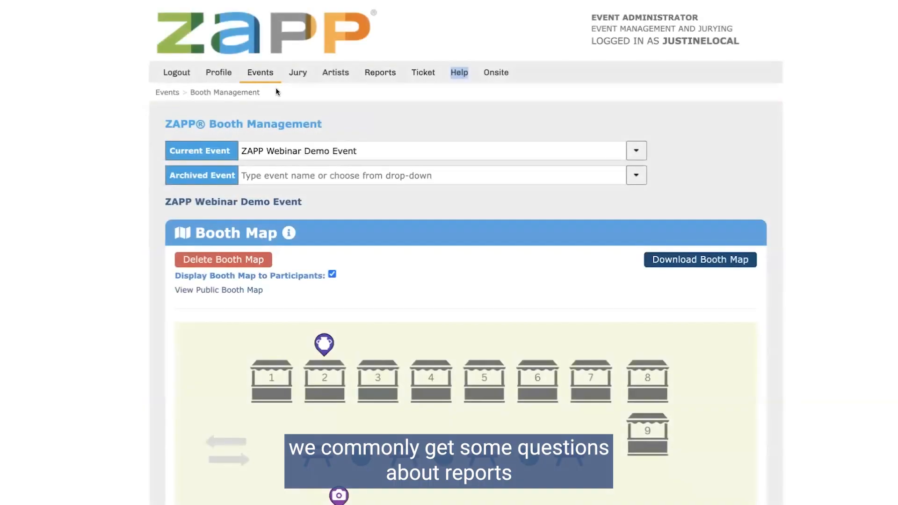
Open the Events > Management page for the ZAPP Webinar Demo Event
scroll(277, 92, "down", 8)
scroll(278, 92, "up", 8)
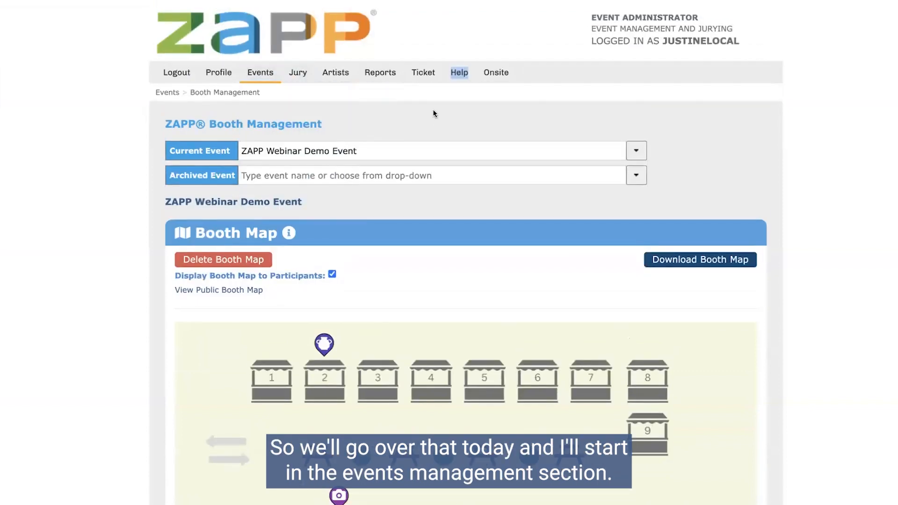
mouse_move(260, 73)
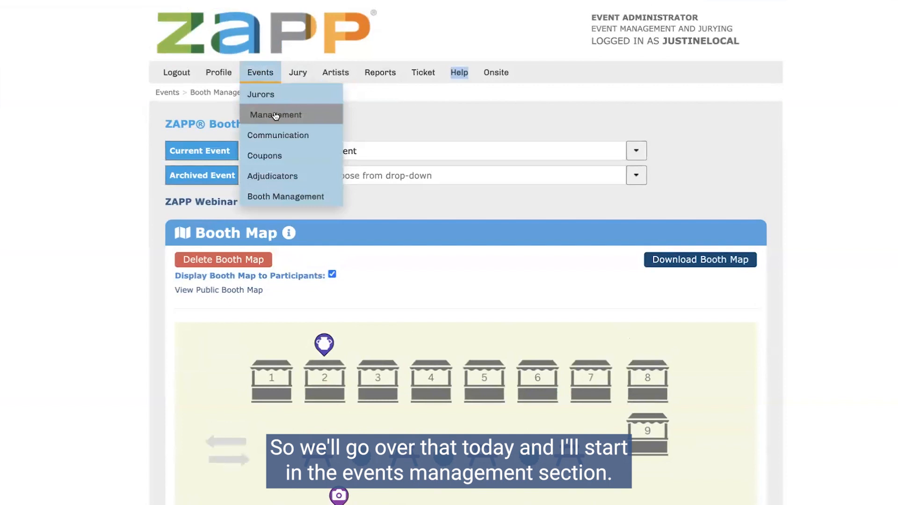
left_click(276, 115)
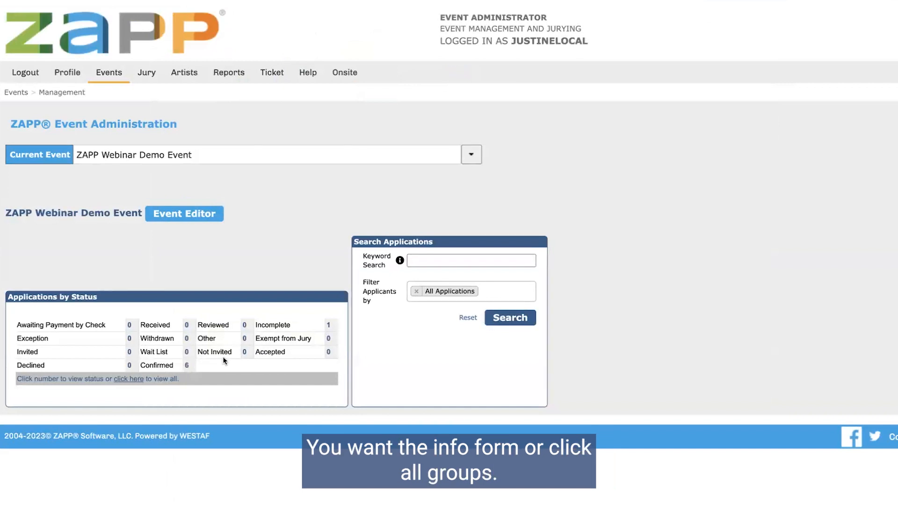
List the six Confirmed applications and show the CSV, TAB and XLSX export formats
left_click(186, 365)
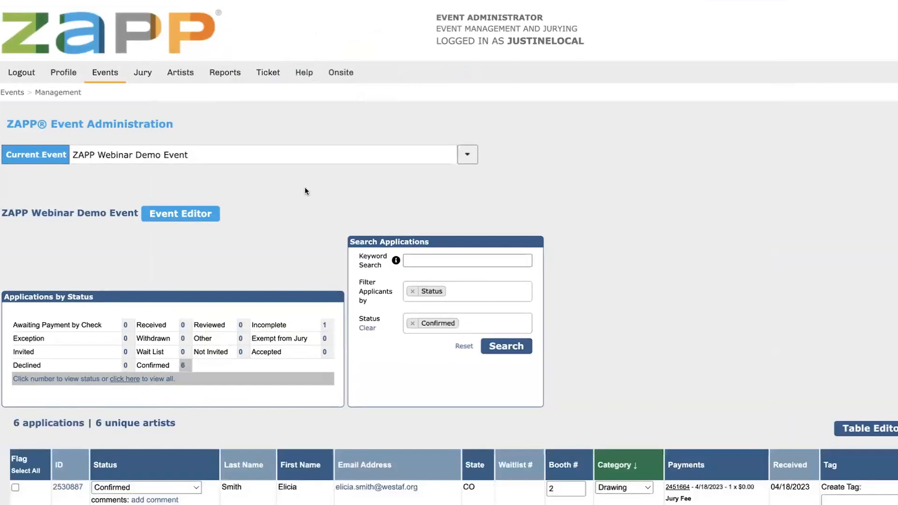
scroll(343, 229, "down", 2)
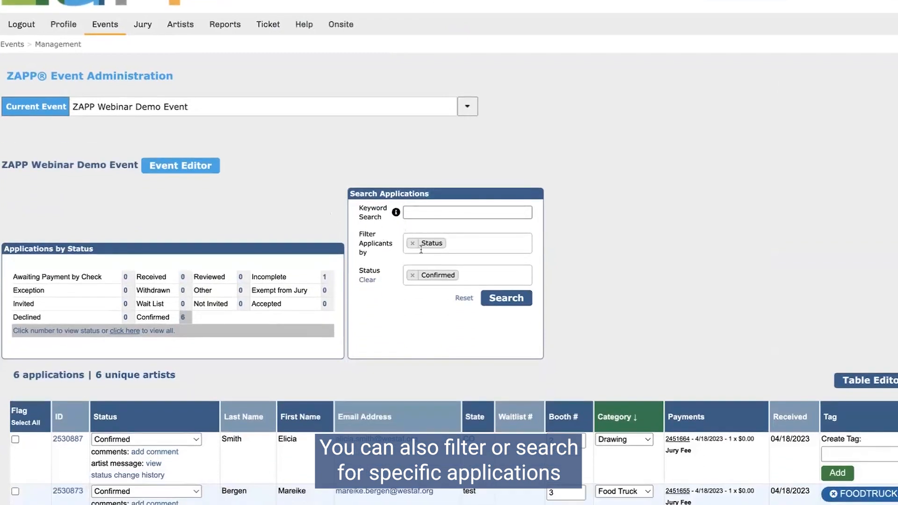
scroll(489, 246, "down", 4)
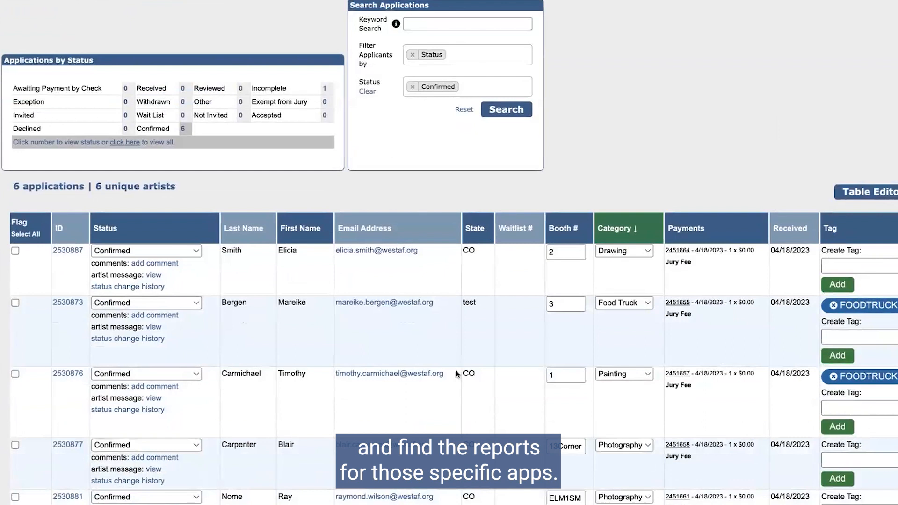
scroll(456, 370, "down", 5)
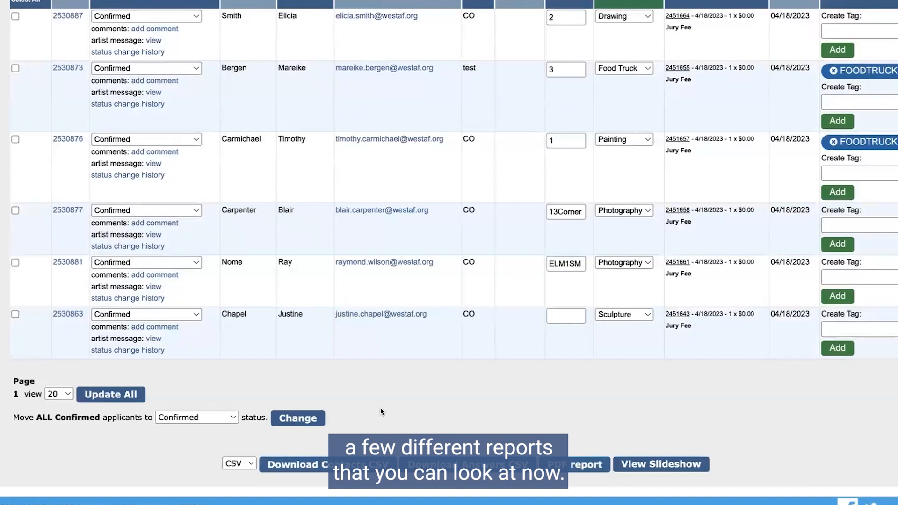
left_click(244, 463)
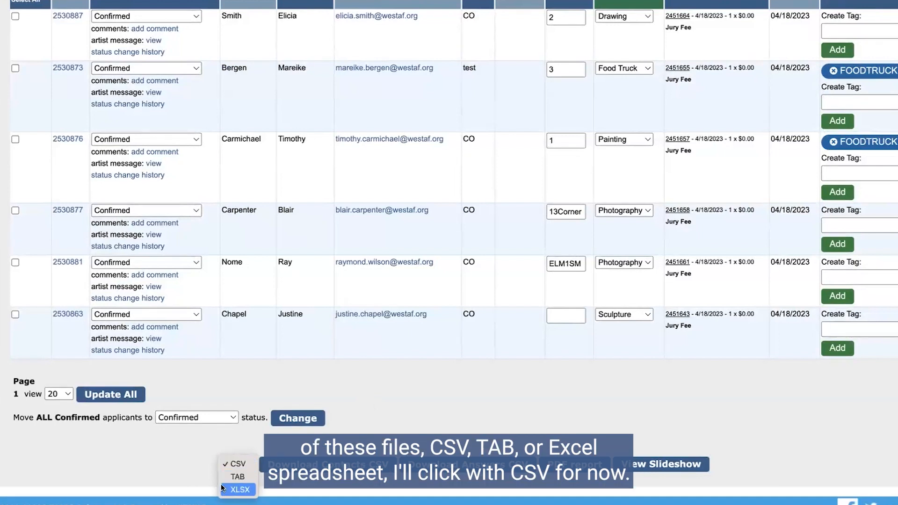
Keep CSV as the export format and open the seven-page Artist Citations PDF report
left_click(231, 468)
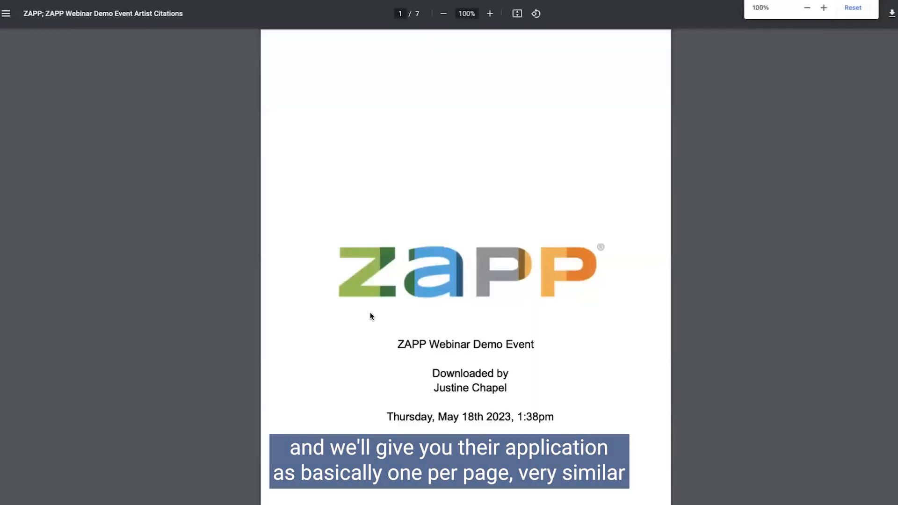
Page through the Artist Citations PDF to page 3 of 7
scroll(421, 323, "down", 10)
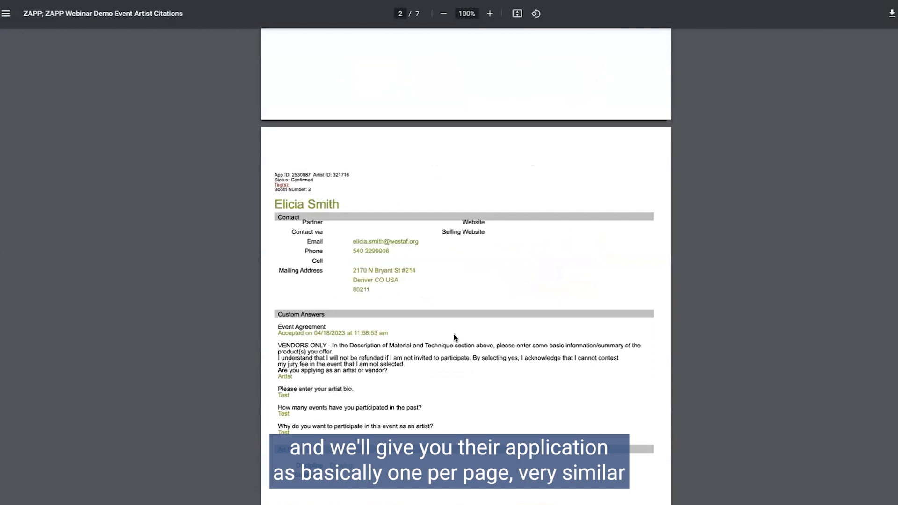
scroll(454, 338, "down", 4)
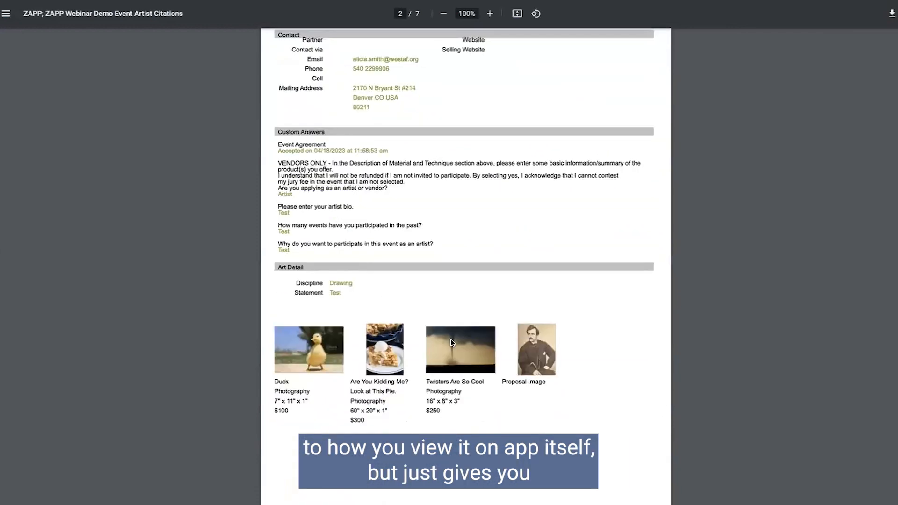
scroll(452, 338, "down", 10)
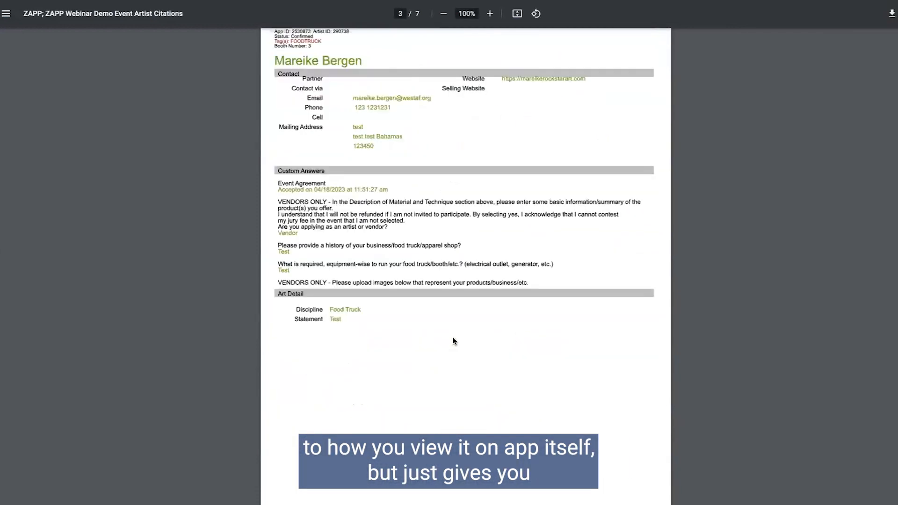
scroll(453, 338, "down", 9)
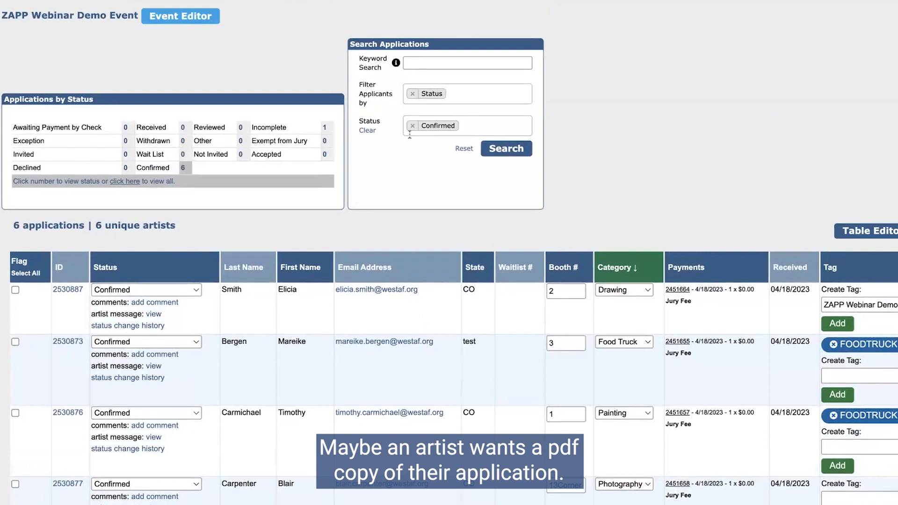
Search all statuses for one applicant's surname, narrowing the list to a single application
left_click(421, 64)
type("Chapel")
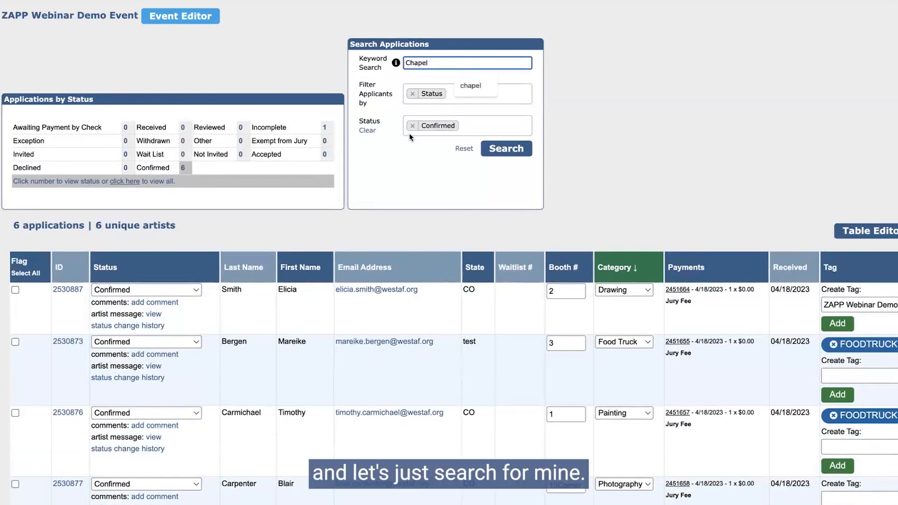
left_click(413, 125)
left_click(463, 147)
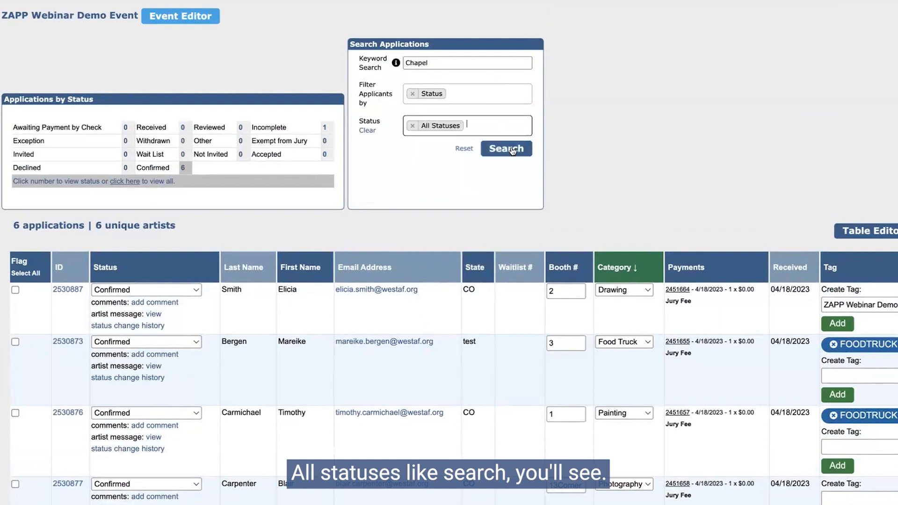
left_click(507, 149)
scroll(505, 197, "down", 2)
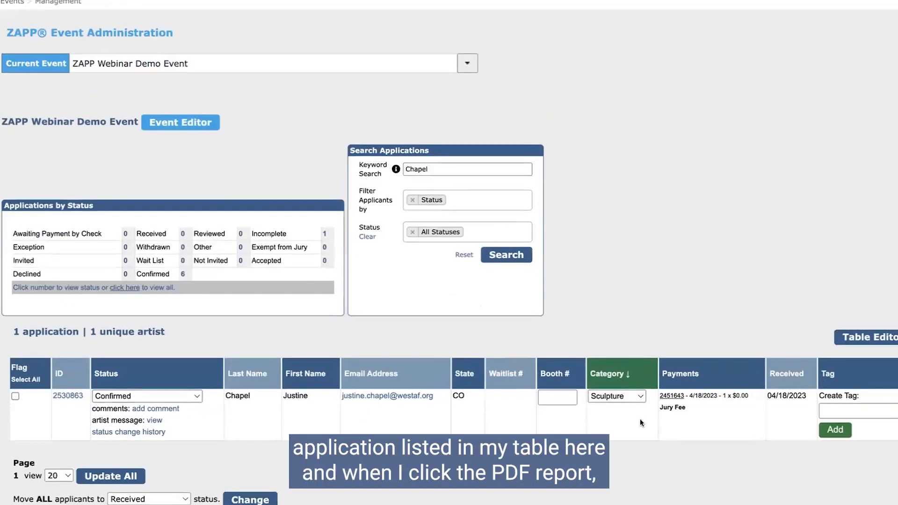
scroll(616, 411, "down", 2)
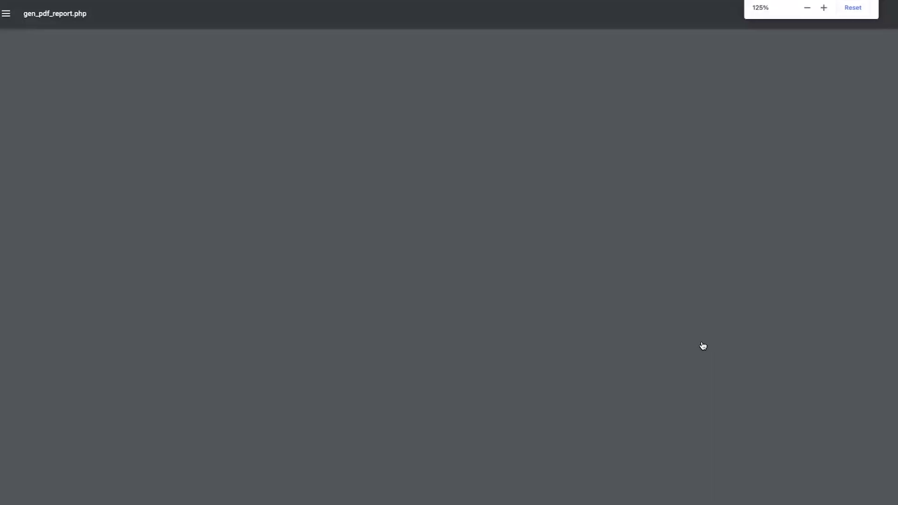
Scroll through the single applicant's two-page PDF report
scroll(341, 252, "down", 12)
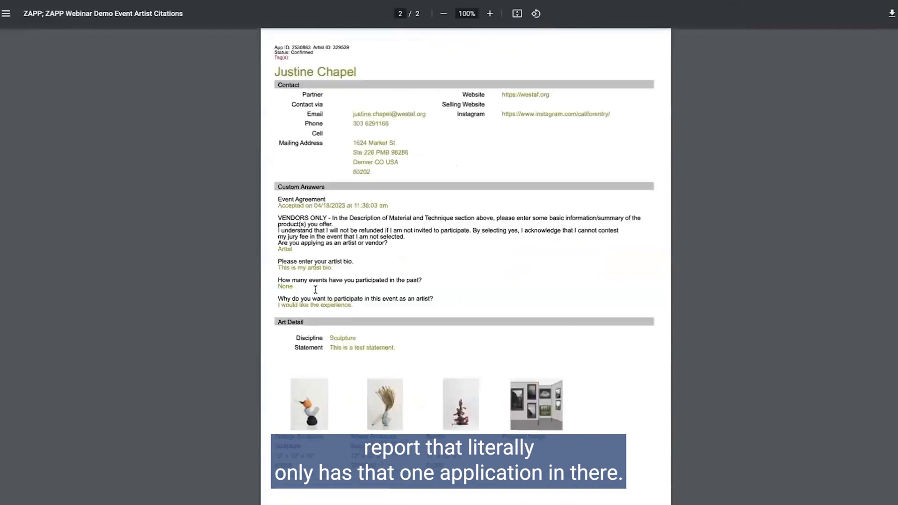
scroll(415, 217, "up", 1)
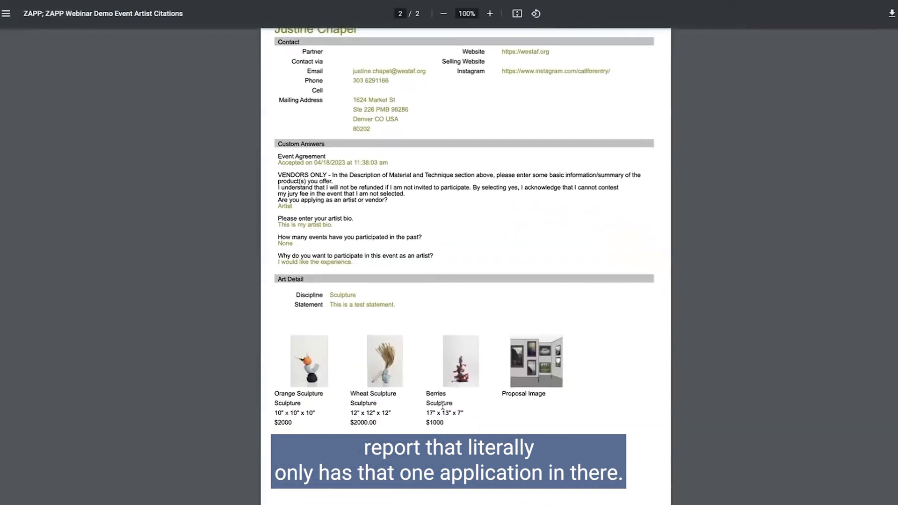
scroll(352, 354, "down", 1)
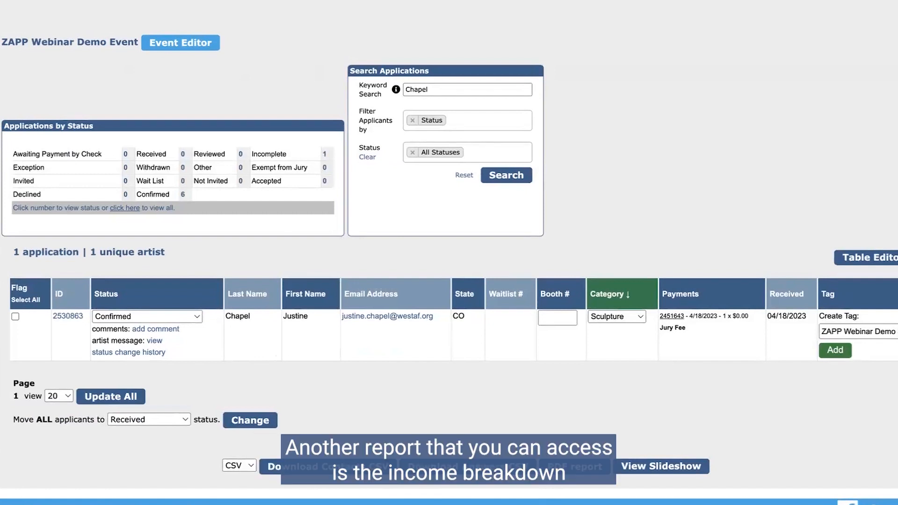
scroll(280, 232, "up", 3)
Open the Income Breakdown report from the Reports menu
scroll(280, 231, "up", 1)
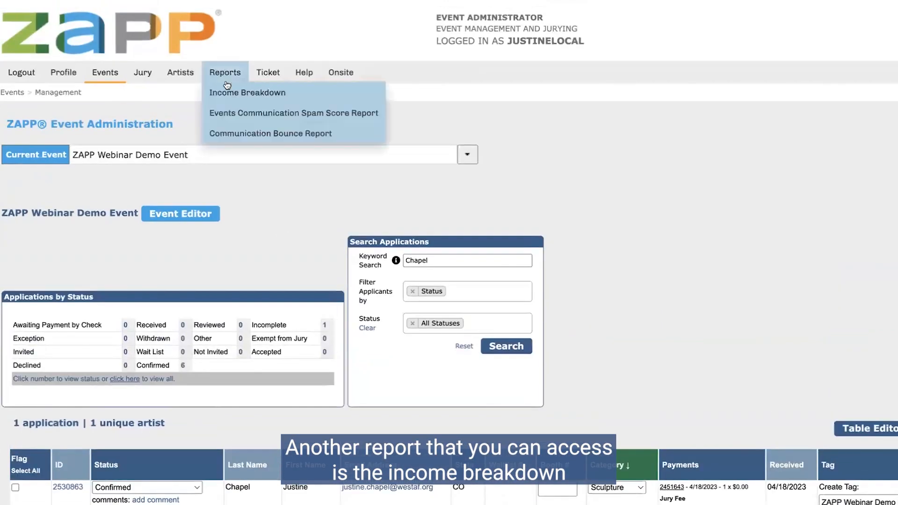
mouse_move(218, 71)
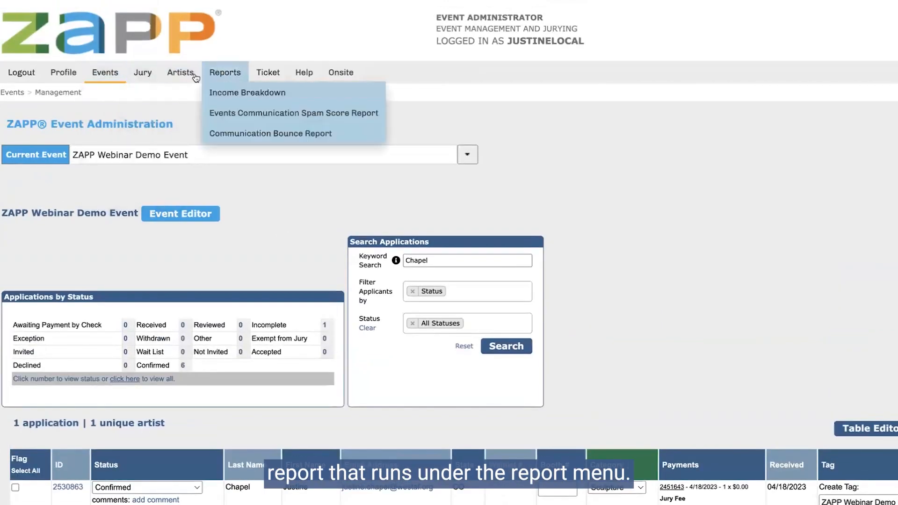
left_click(225, 92)
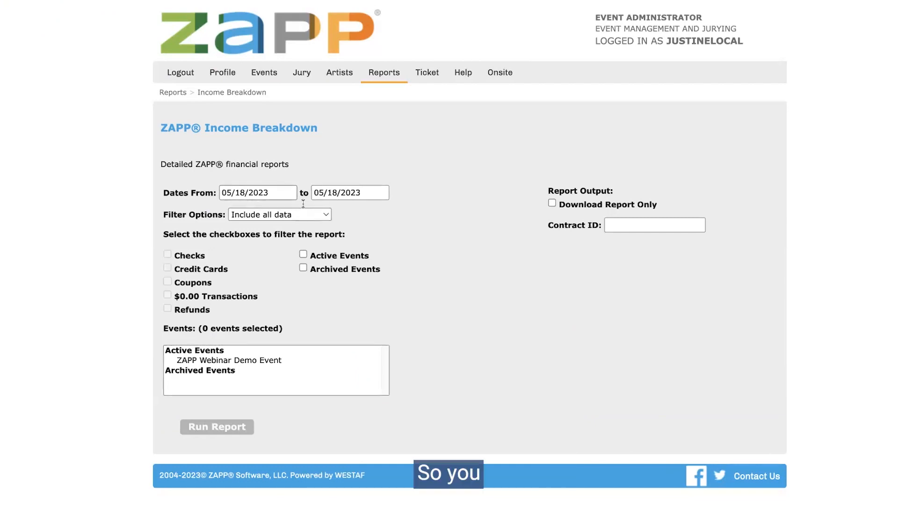
Set the start date to 03/01/2023 and include the ZAPP Webinar Demo Event
left_click(258, 192)
left_click(261, 252)
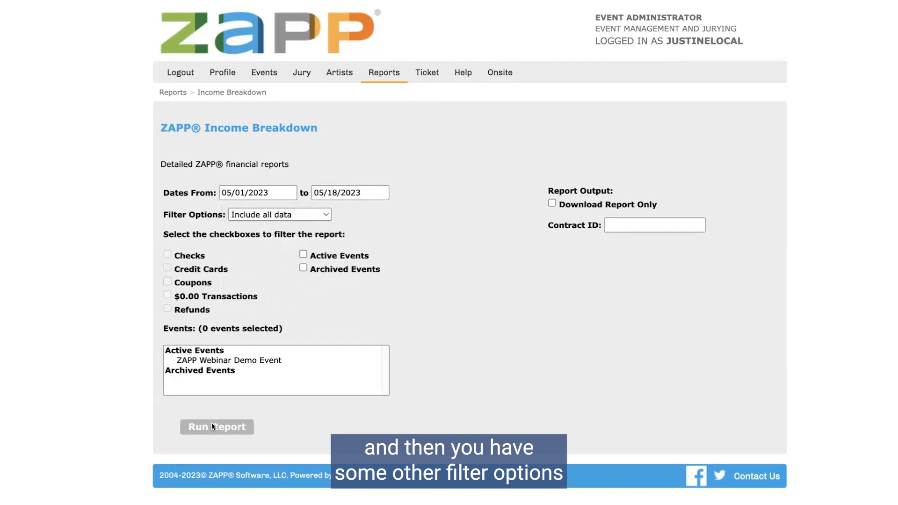
left_click(255, 358)
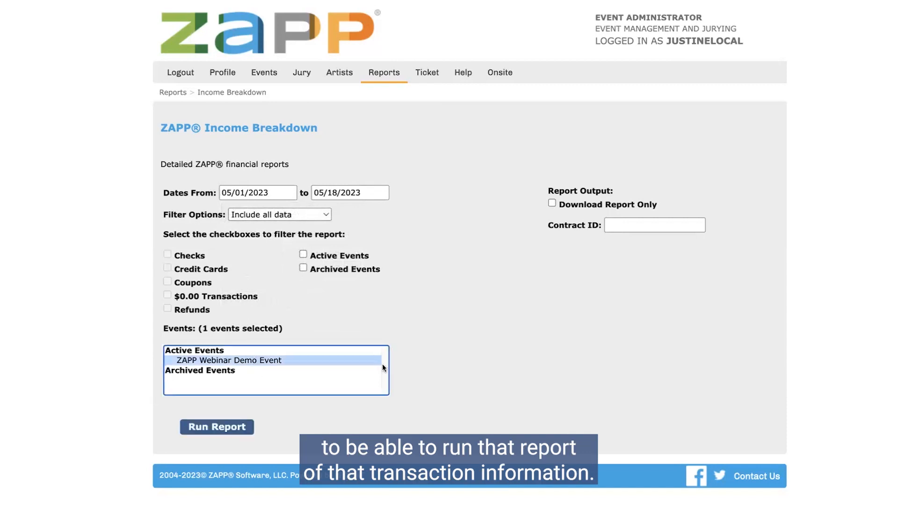
left_click(229, 192)
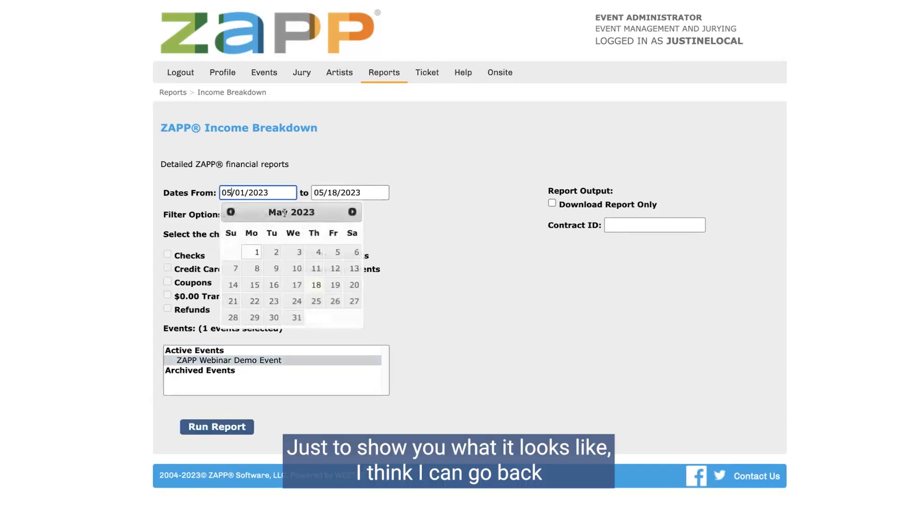
left_click(231, 212)
left_click(231, 212)
left_click(295, 253)
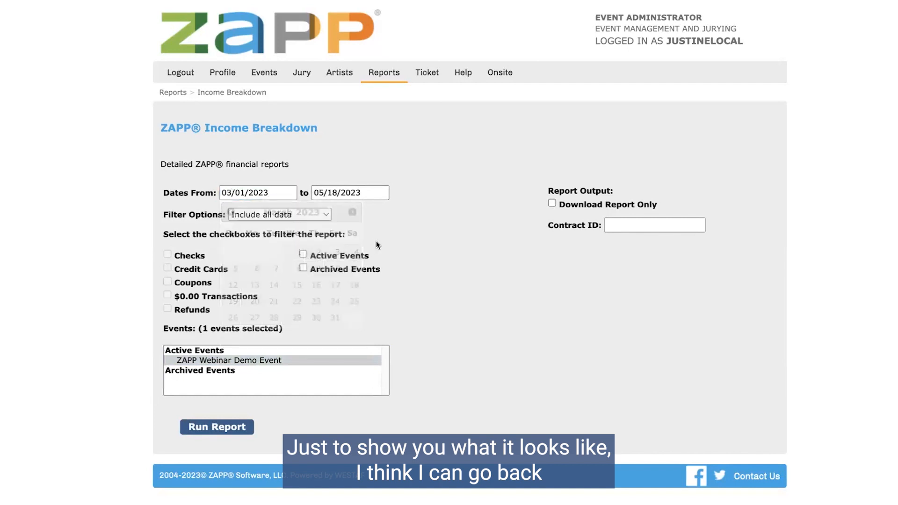
left_click(193, 361)
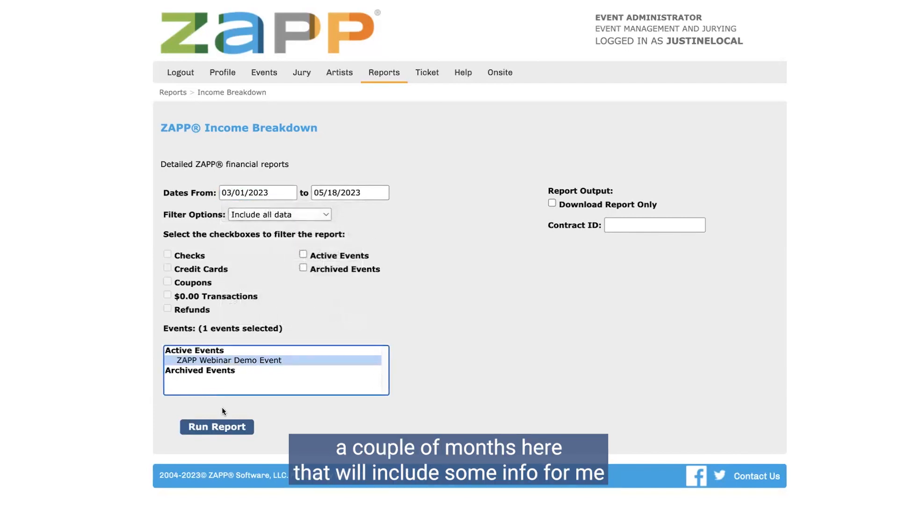
Run the Income Breakdown report, listing seven $0.00 Jury Fee payments
left_click(217, 426)
scroll(266, 350, "down", 4)
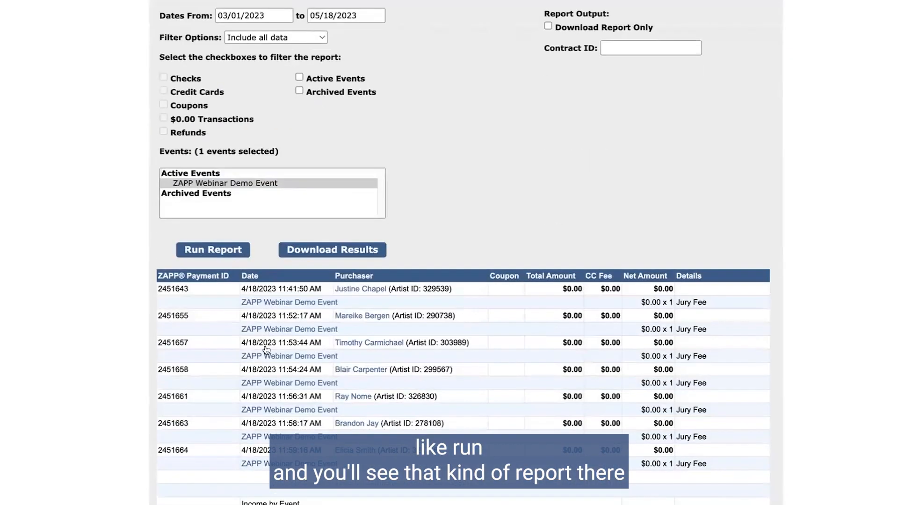
scroll(260, 346, "down", 1)
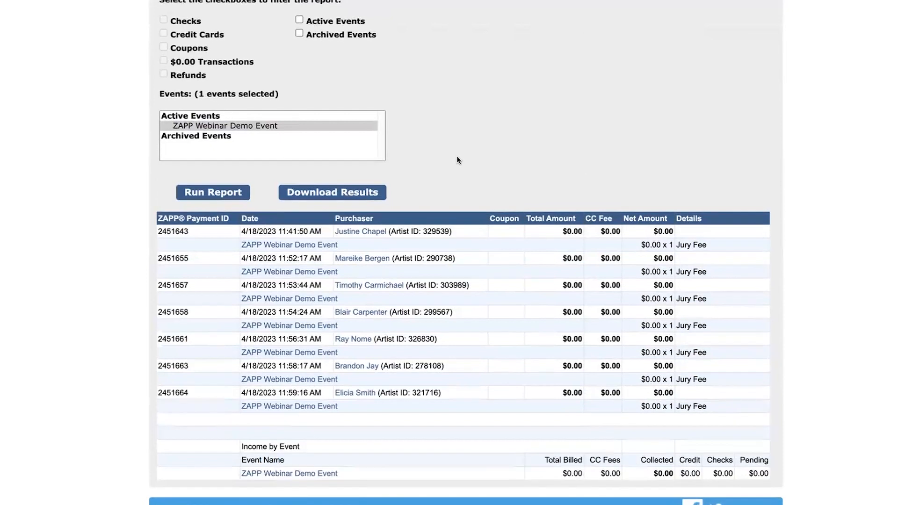
scroll(457, 156, "up", 5)
mouse_move(393, 72)
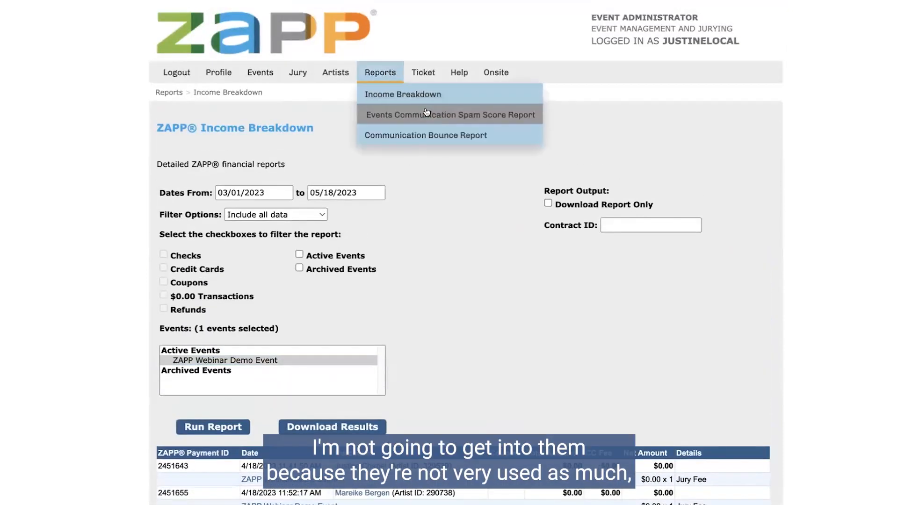
Review the Income Breakdown's $0.00 Jury Fee payments and $0.00 CC fees
left_click(377, 112)
mouse_move(396, 117)
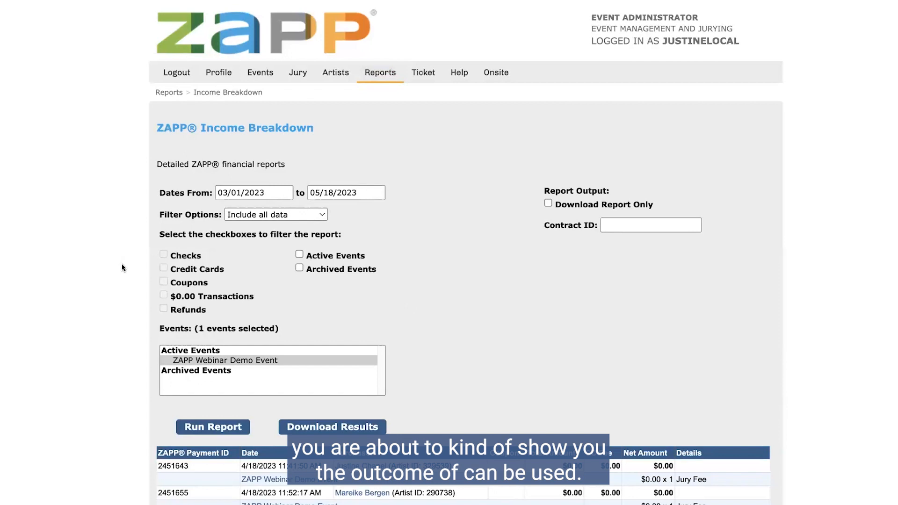
scroll(122, 267, "down", 1)
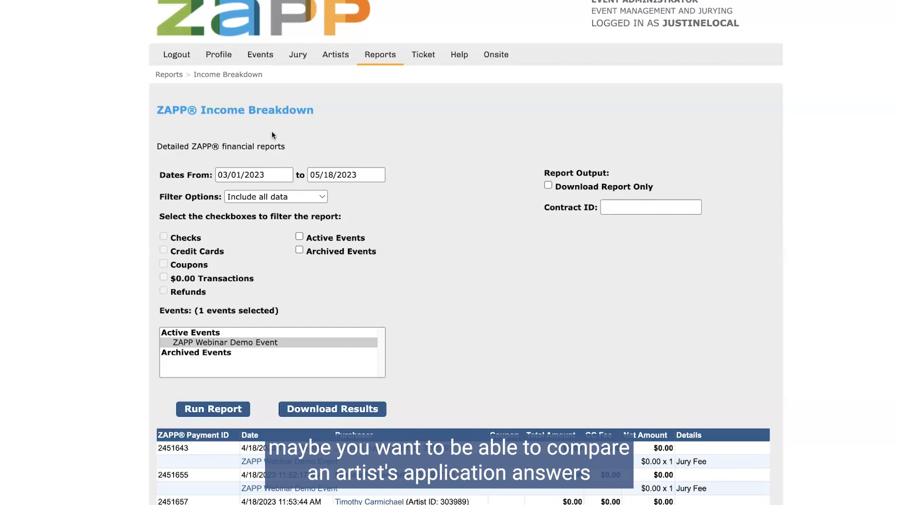
scroll(272, 132, "down", 1)
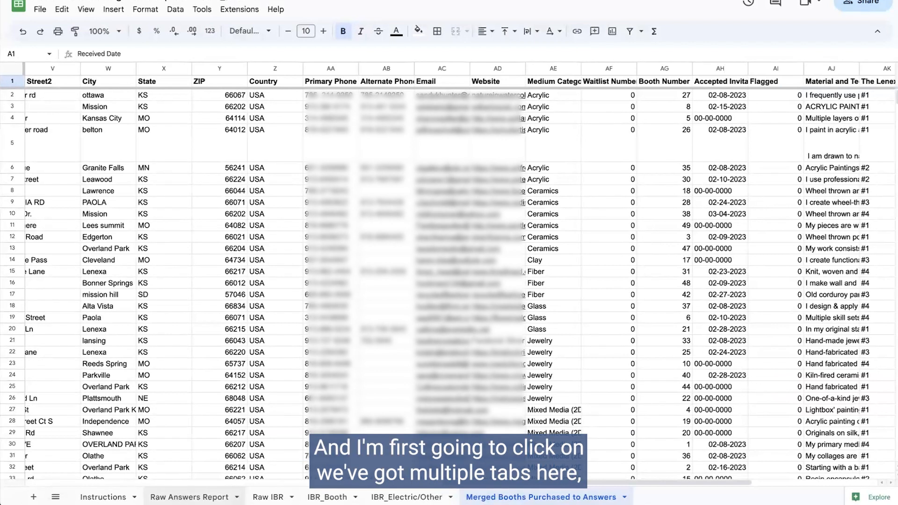
Switch to the Raw Answers Report sheet of the workbook
left_click(189, 497)
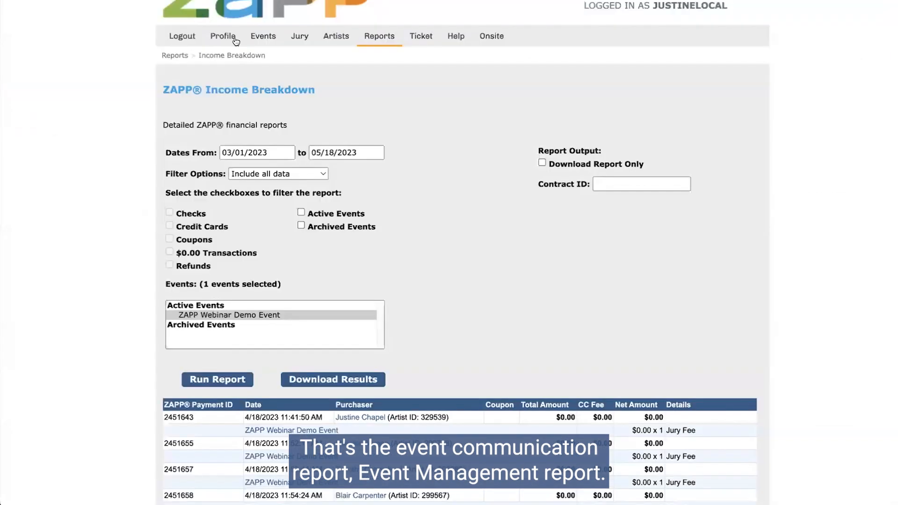
Open the Webinar Demo Event's application management and list its 6 Confirmed applications
mouse_move(263, 34)
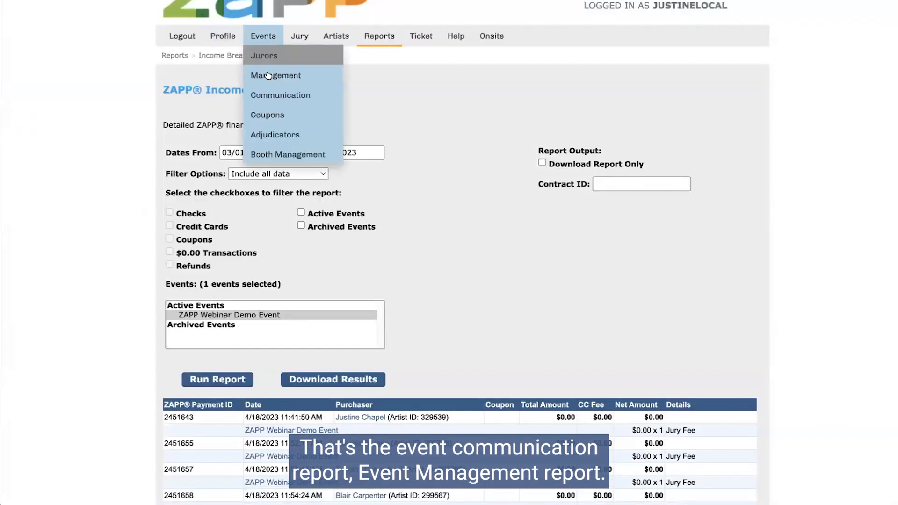
left_click(301, 153)
left_click(192, 339)
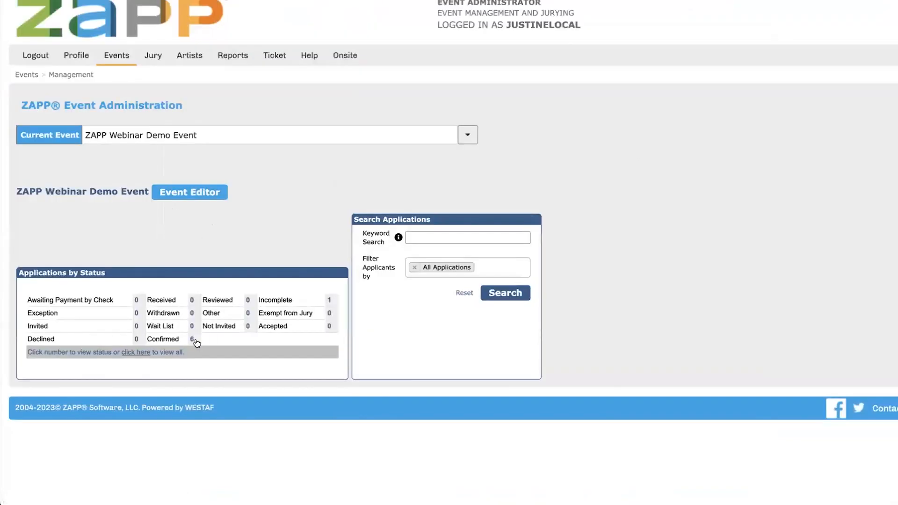
scroll(607, 307, "down", 9)
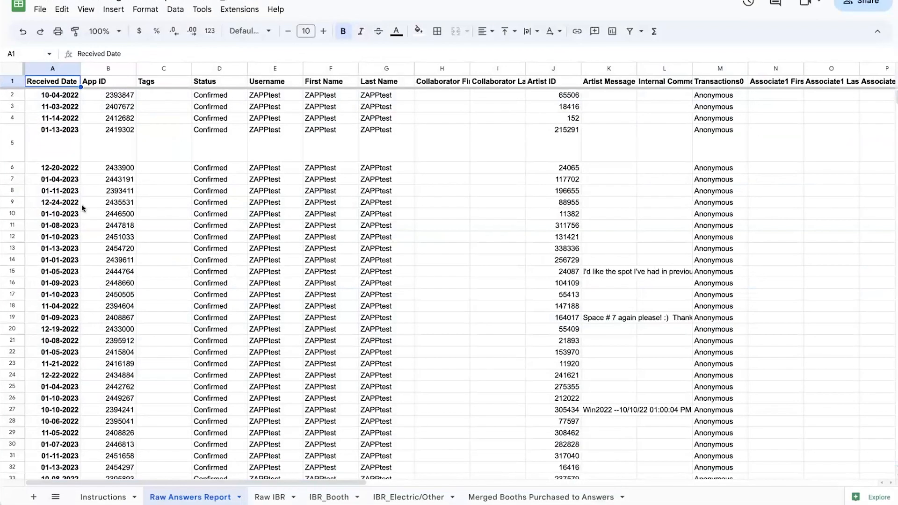
Scroll across the Raw Answers Report columns, then switch to the IBR_Booth tab
scroll(353, 492, "right", 3)
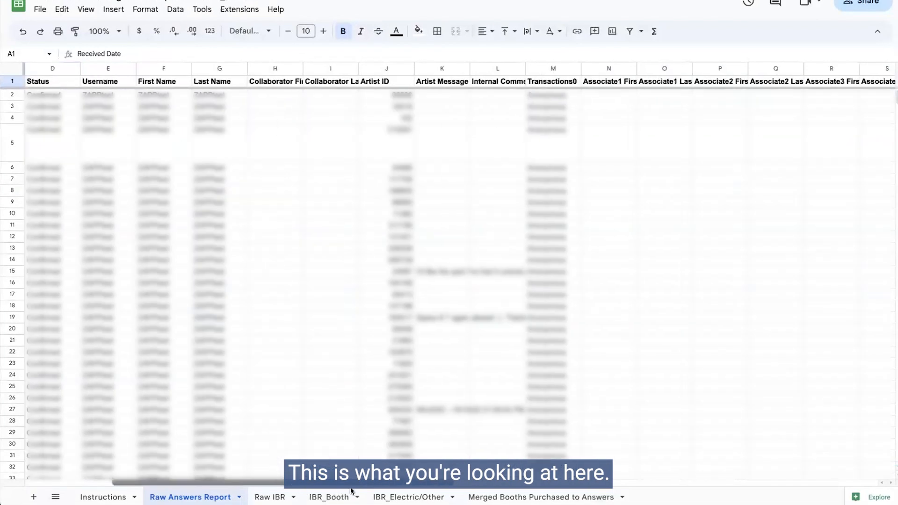
scroll(352, 492, "right", 6)
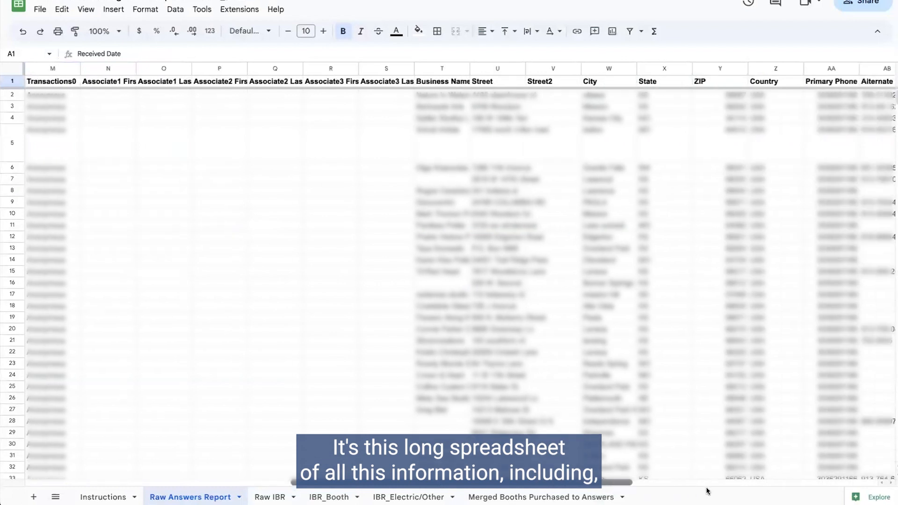
scroll(707, 491, "right", 8)
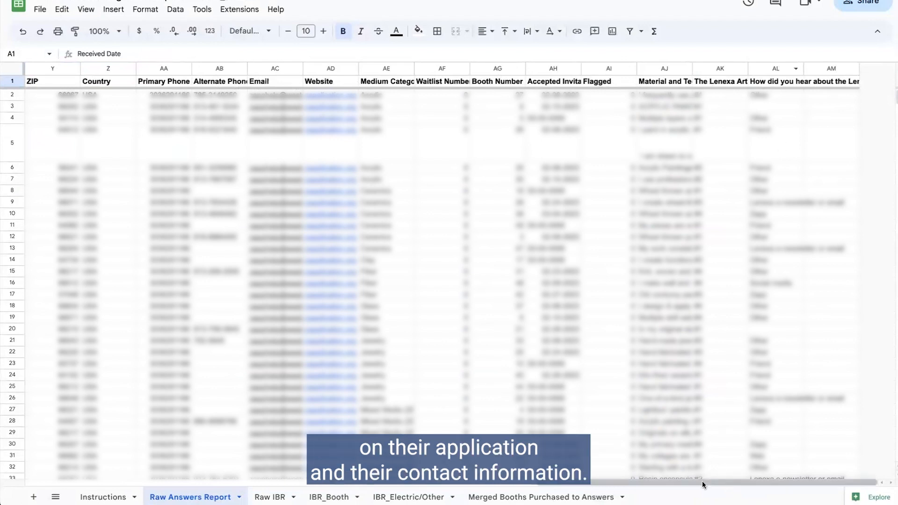
left_click_drag(384, 479, 161, 484)
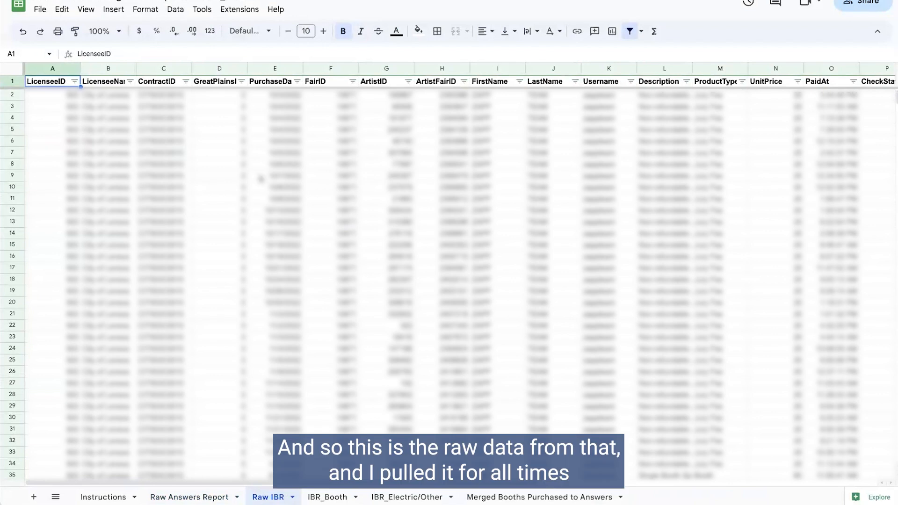
left_click_drag(318, 483, 653, 484)
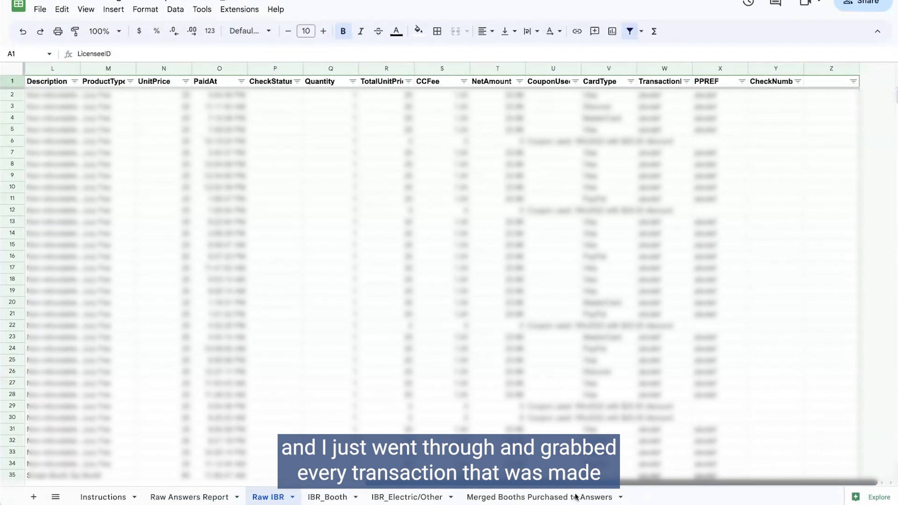
scroll(345, 358, "left", 10)
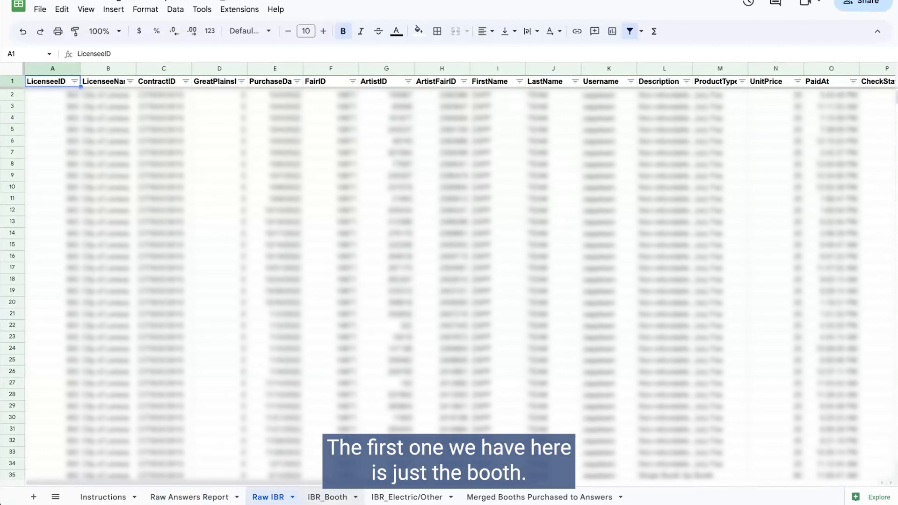
left_click(328, 496)
Inspect a username entry and a Booth ProductType entry on the IBR_Booth tab
left_click(444, 231)
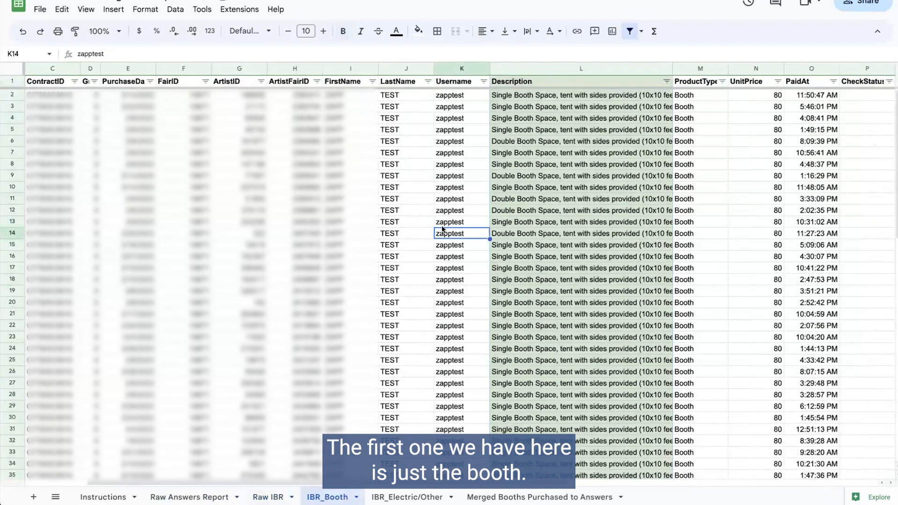
scroll(762, 86, "left", 1)
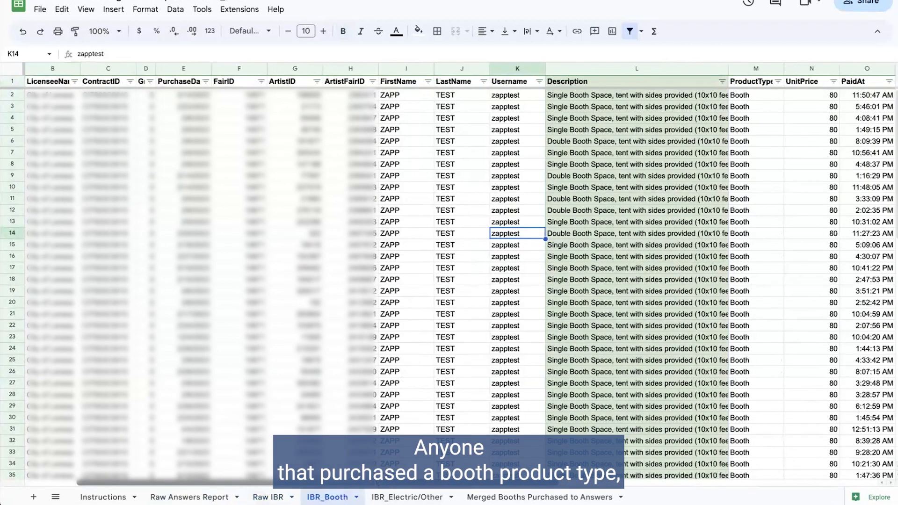
left_click(754, 106)
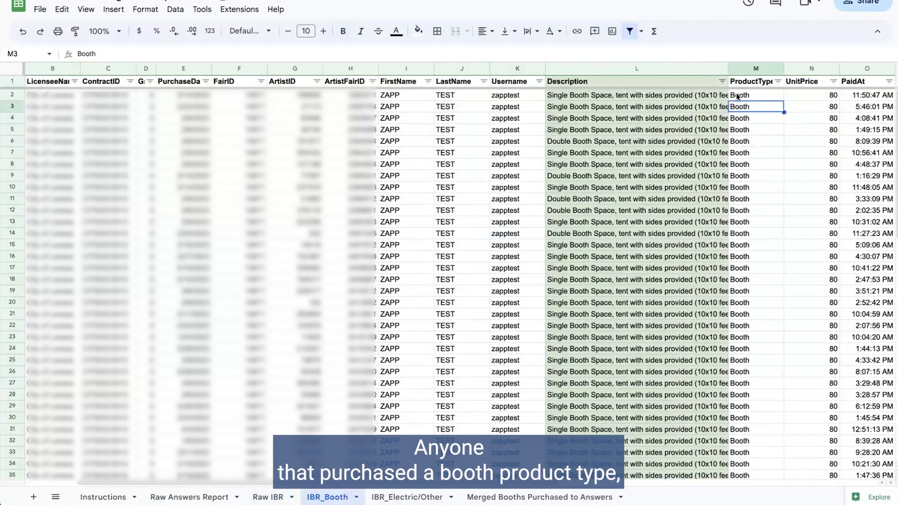
scroll(713, 371, "down", 1)
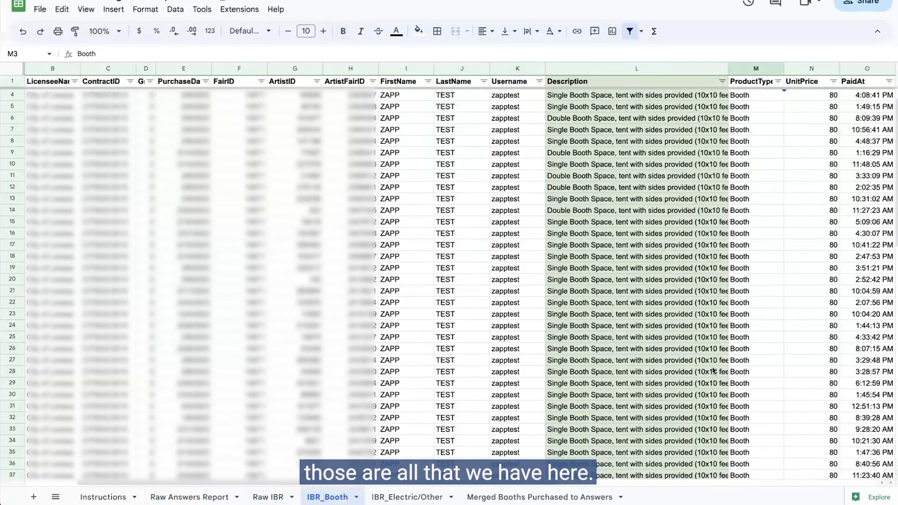
scroll(713, 372, "up", 1)
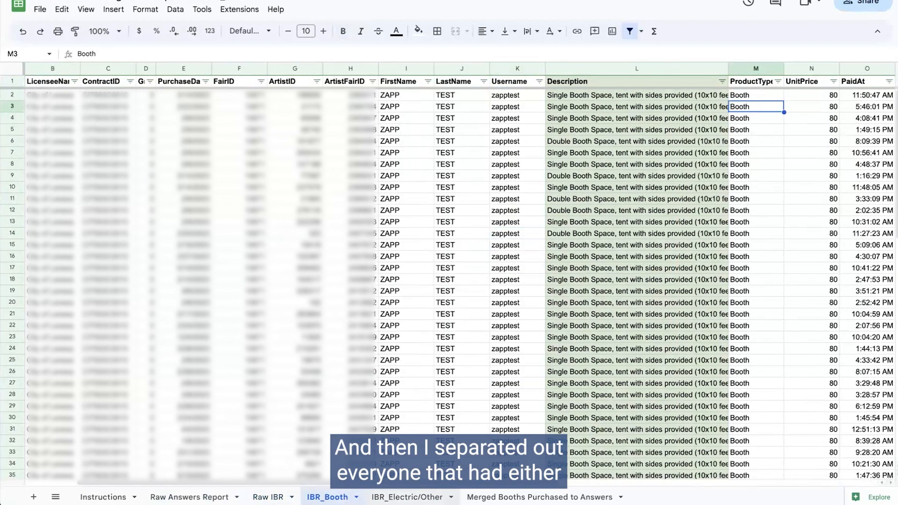
On IBR_Electric/Other, select the first Description entries and the column M ProductType values
left_click(413, 490)
left_click_drag(658, 94, 665, 116)
left_click_drag(810, 93, 805, 426)
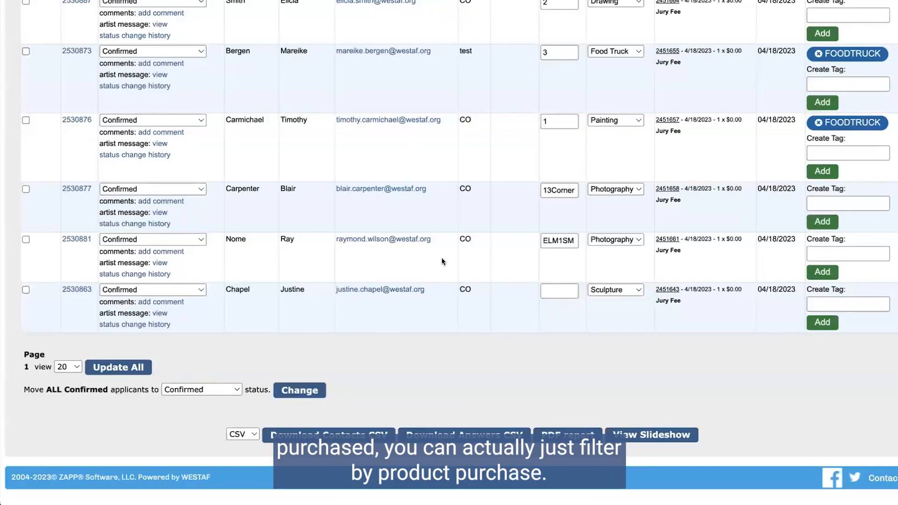
scroll(443, 261, "up", 10)
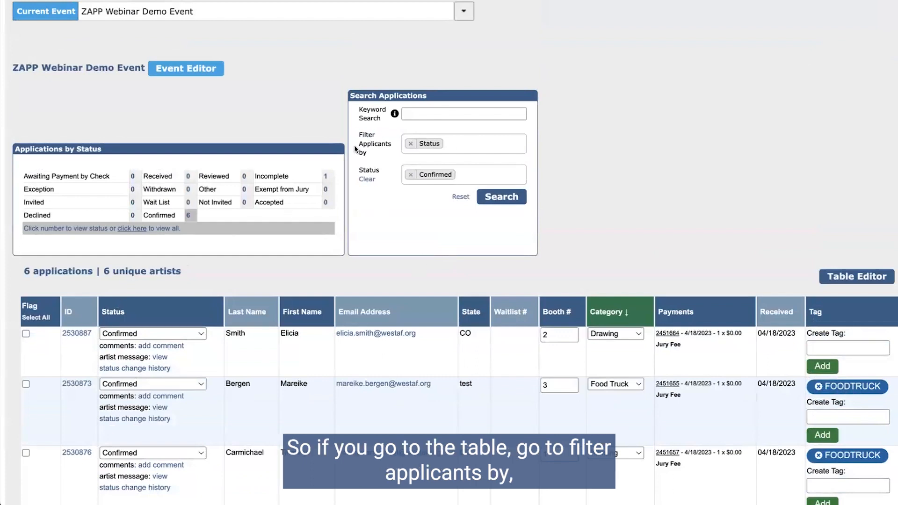
Add a Purchased Products filter set to Electric, search, and review the matching applications
left_click_drag(359, 109, 370, 154)
left_click(460, 141)
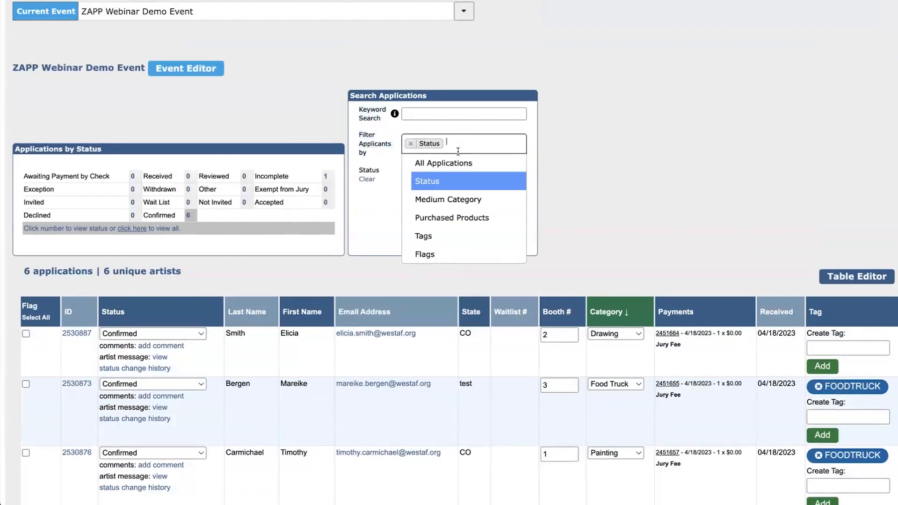
left_click(443, 218)
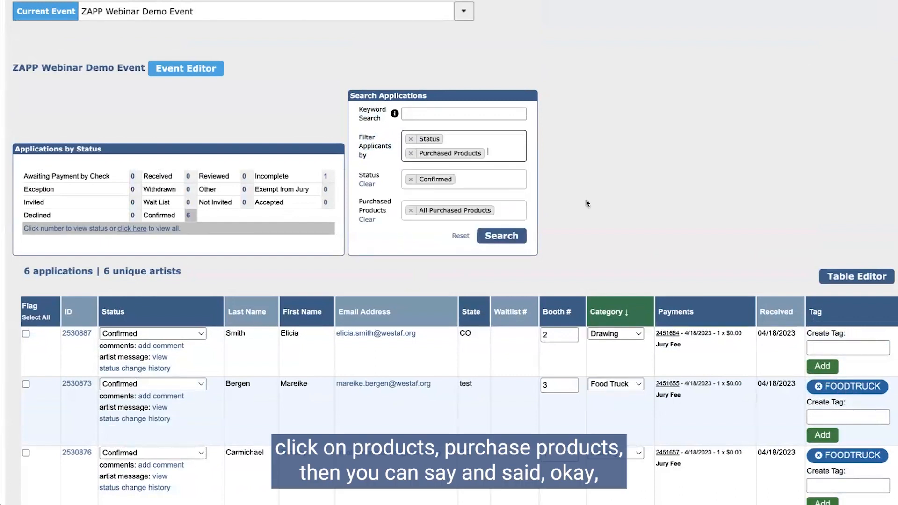
left_click(488, 211)
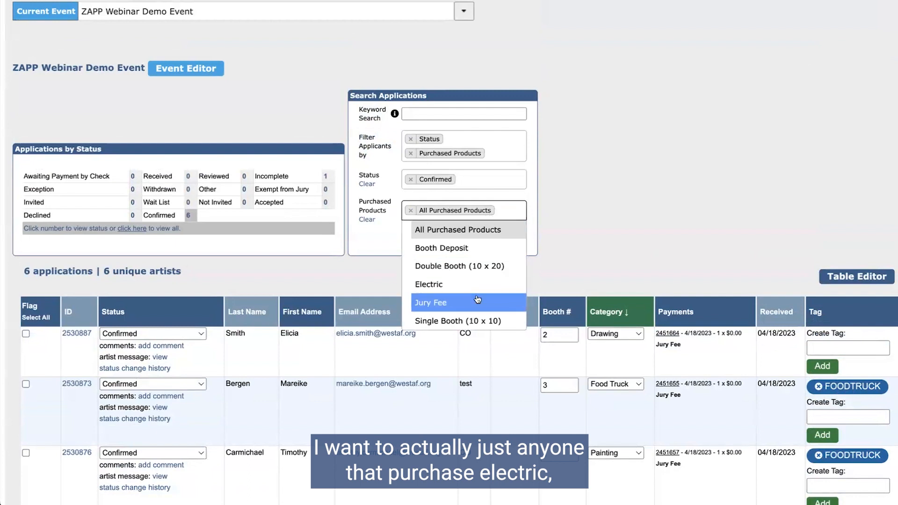
left_click(450, 285)
scroll(623, 243, "down", 1)
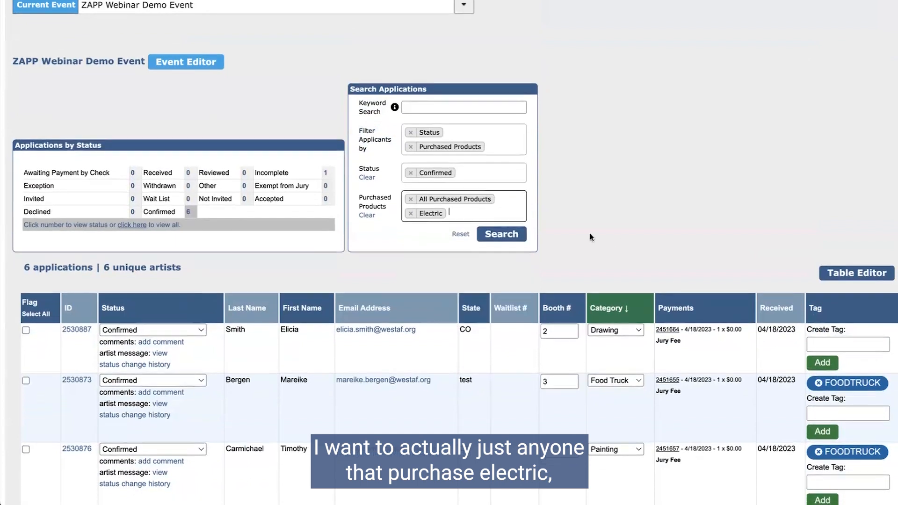
left_click(501, 223)
scroll(658, 207, "down", 7)
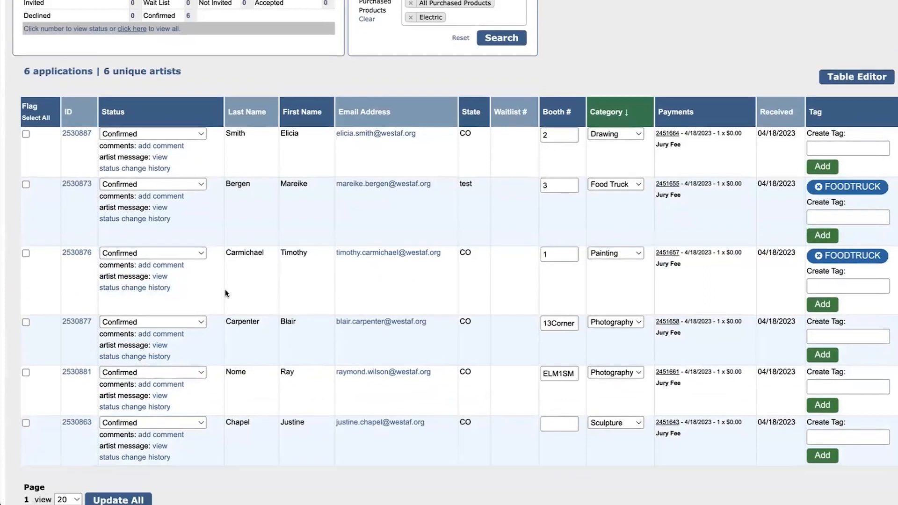
scroll(423, 417, "down", 3)
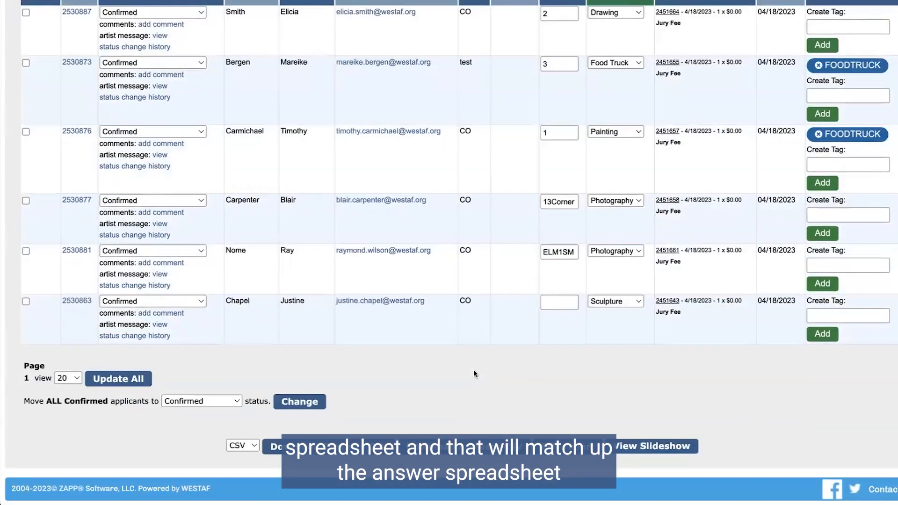
scroll(452, 309, "up", 5)
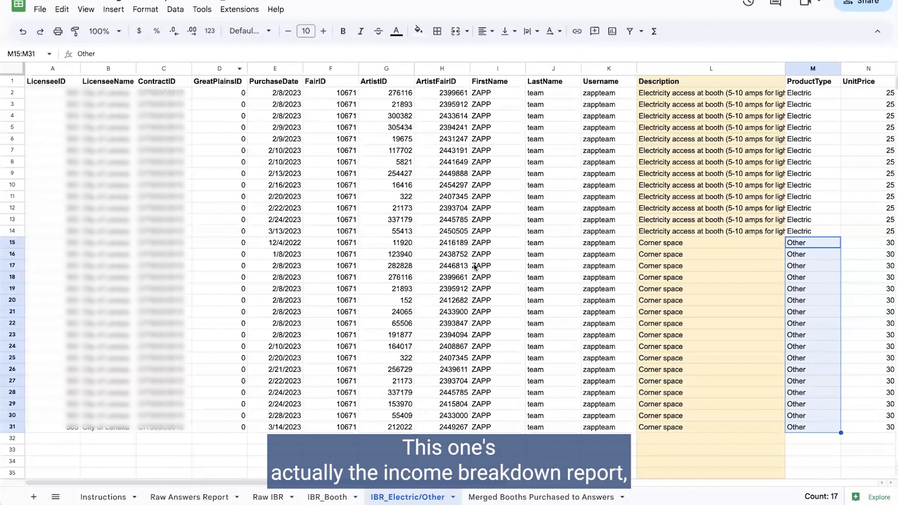
scroll(473, 269, "right", 3)
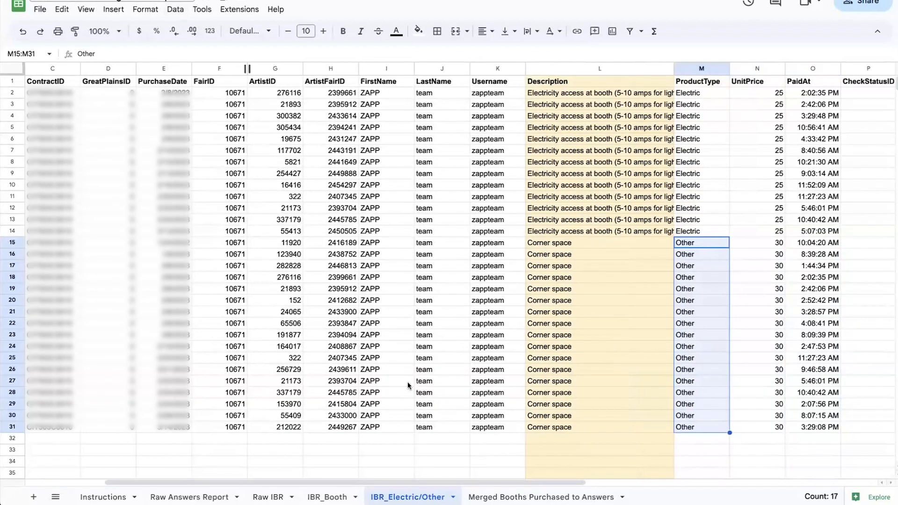
scroll(417, 390, "down", 1)
scroll(547, 309, "up", 1)
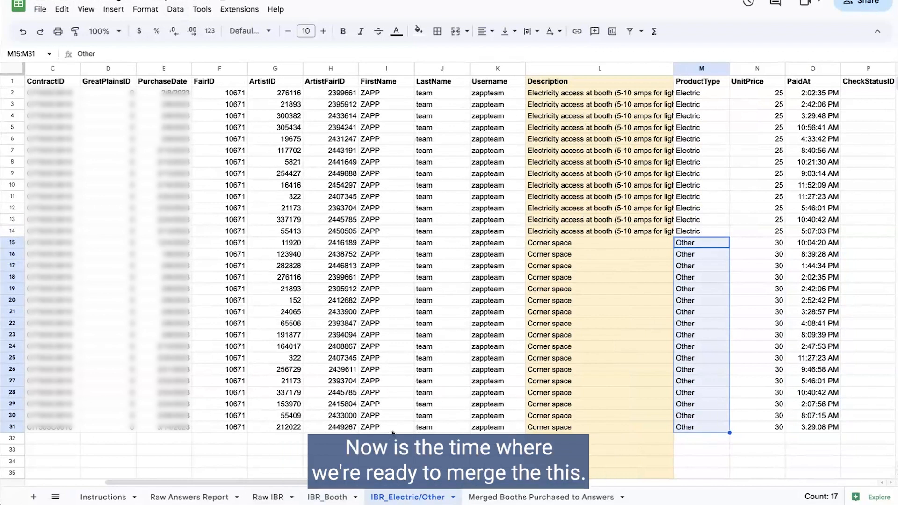
left_click(393, 432)
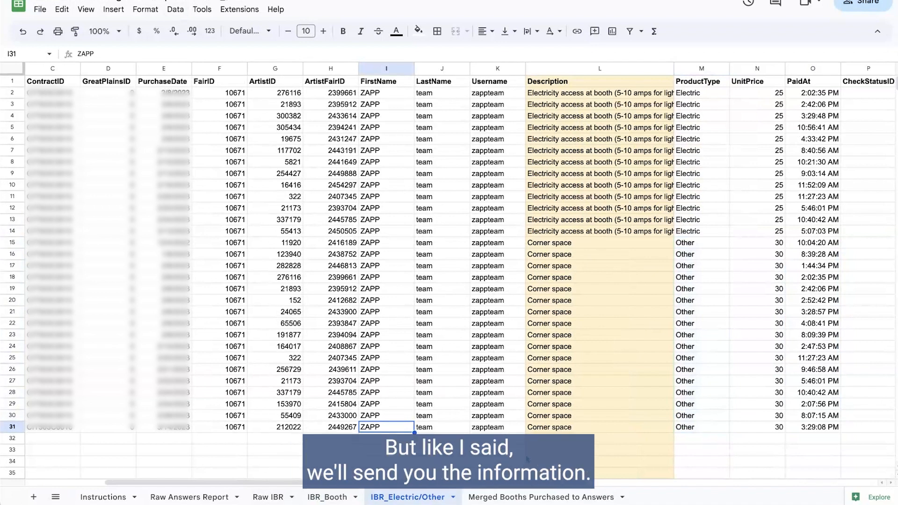
Switch to the Merged Booths Purchased to Answers tab and scroll across its columns
left_click(606, 497)
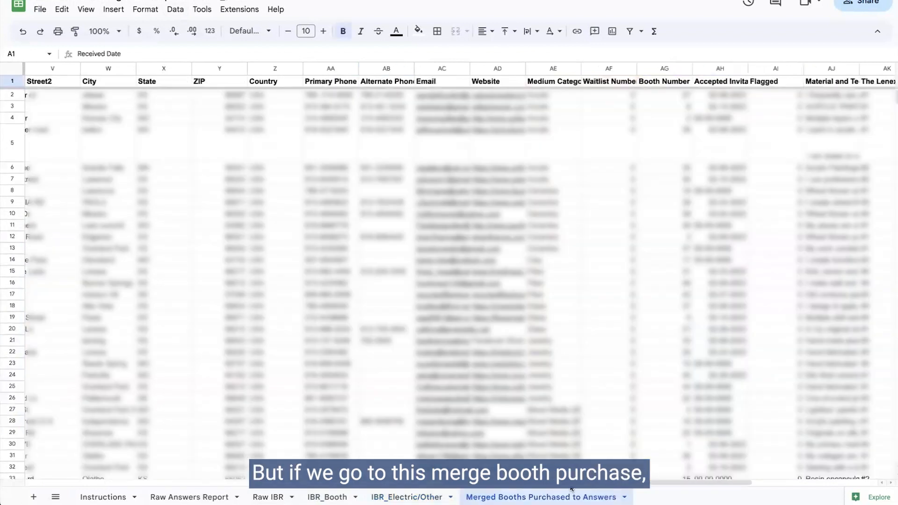
scroll(286, 477, "left", 7)
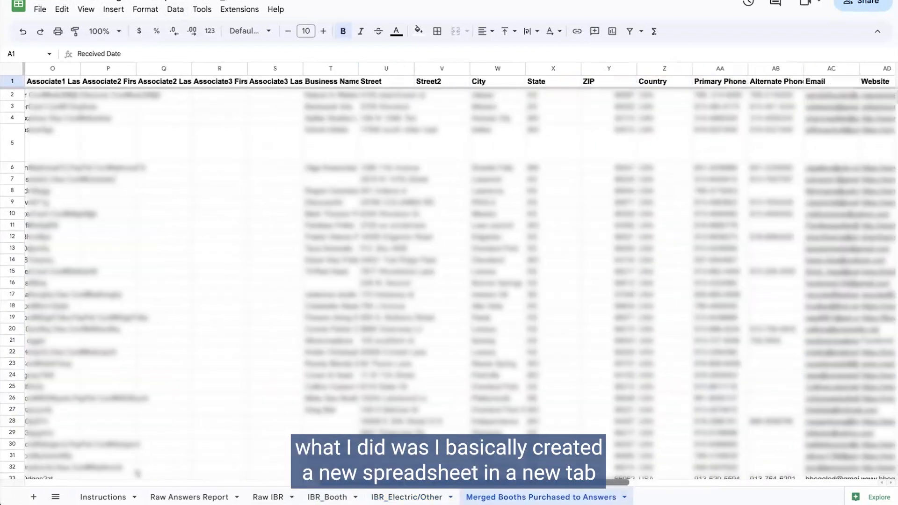
scroll(137, 473, "left", 14)
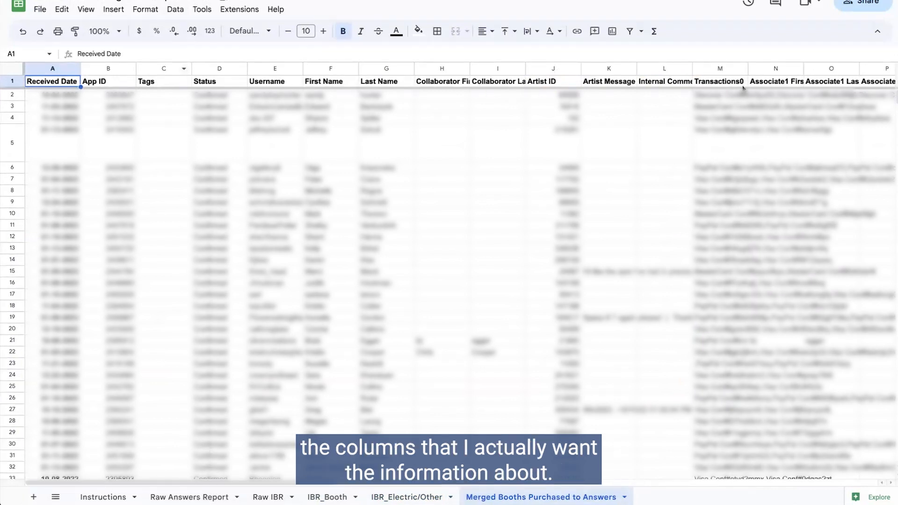
left_click_drag(243, 484, 346, 489)
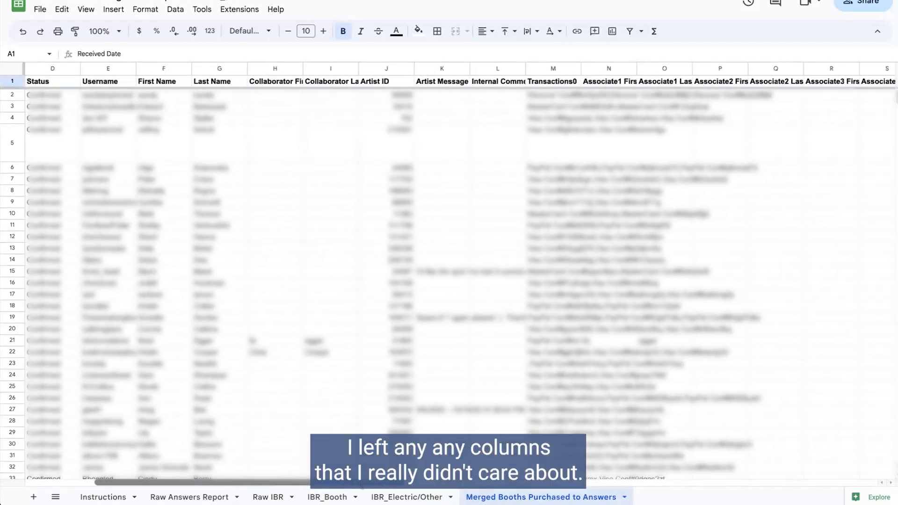
left_click_drag(435, 485, 554, 486)
left_click_drag(728, 464, 828, 448)
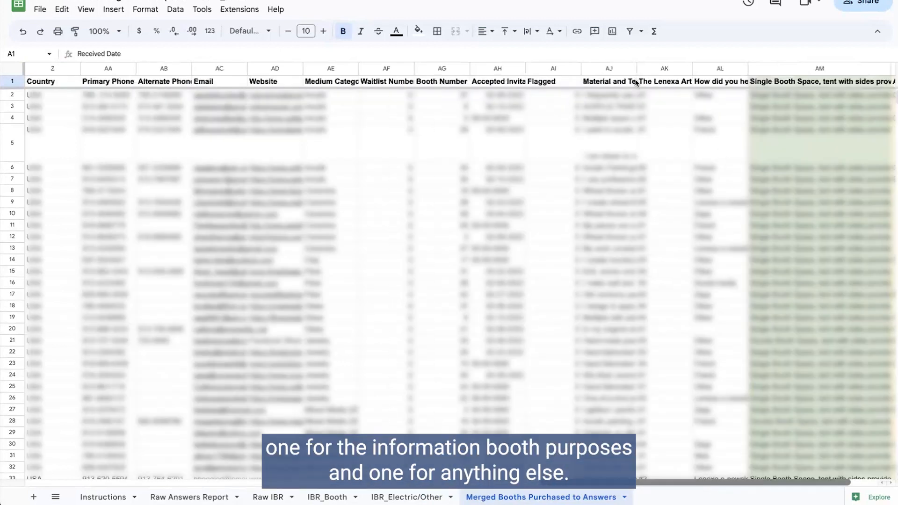
scroll(636, 82, "right", 3)
Select the green booth column and the Additional Purchase? column to review them
left_click(640, 82)
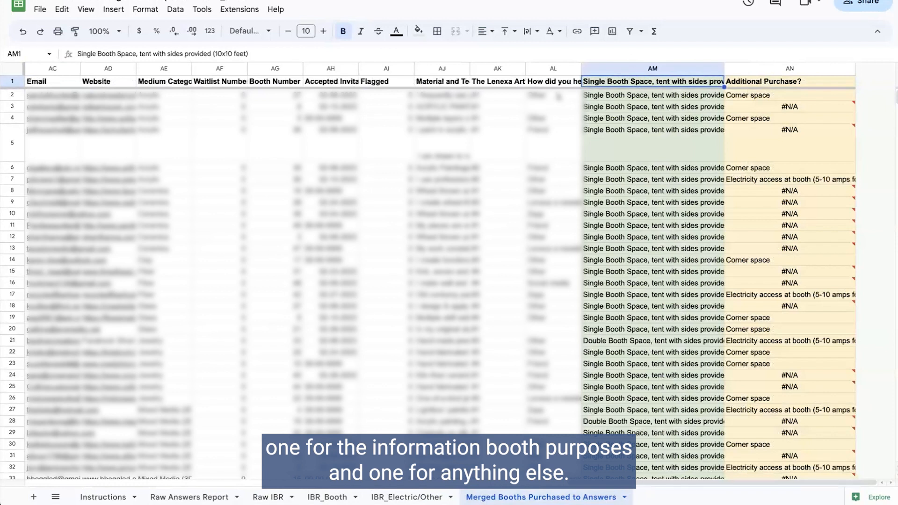
left_click(745, 81)
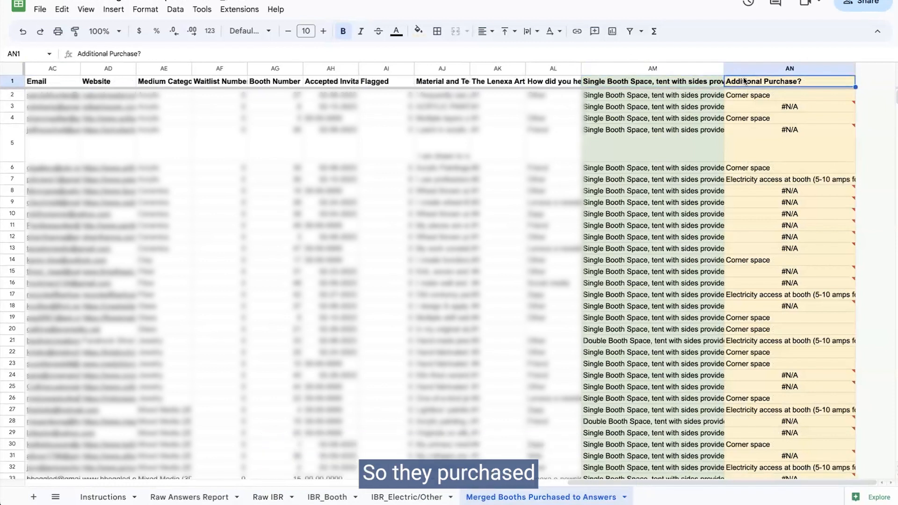
left_click(644, 68)
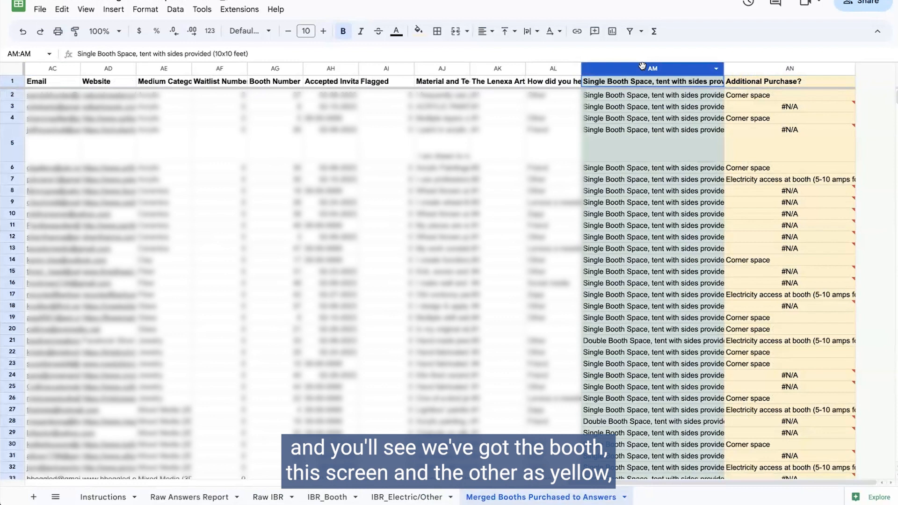
left_click(750, 69)
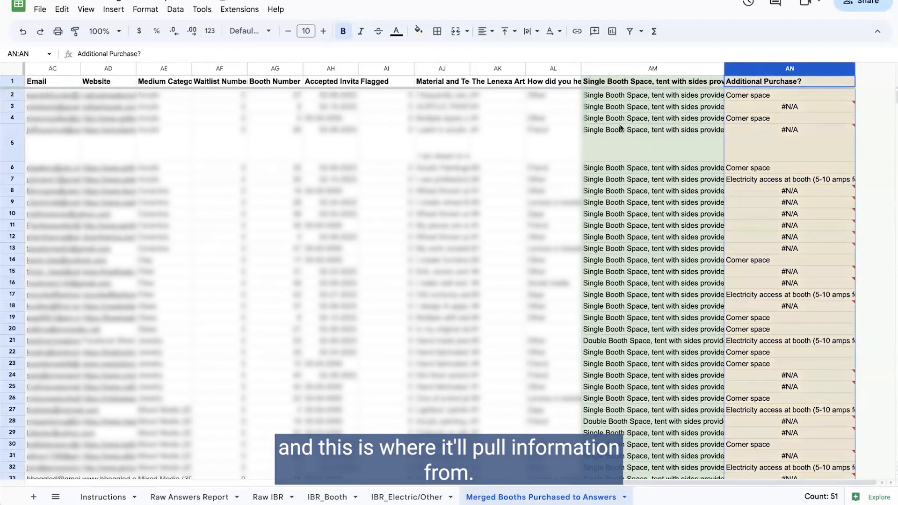
left_click(601, 70)
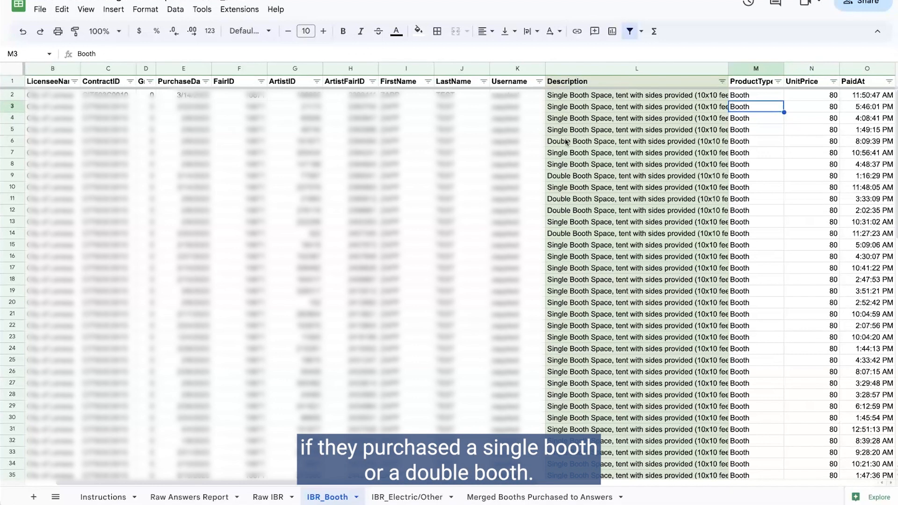
Inspect the IBR_Booth Description column L and the booth description in L3
left_click(564, 69)
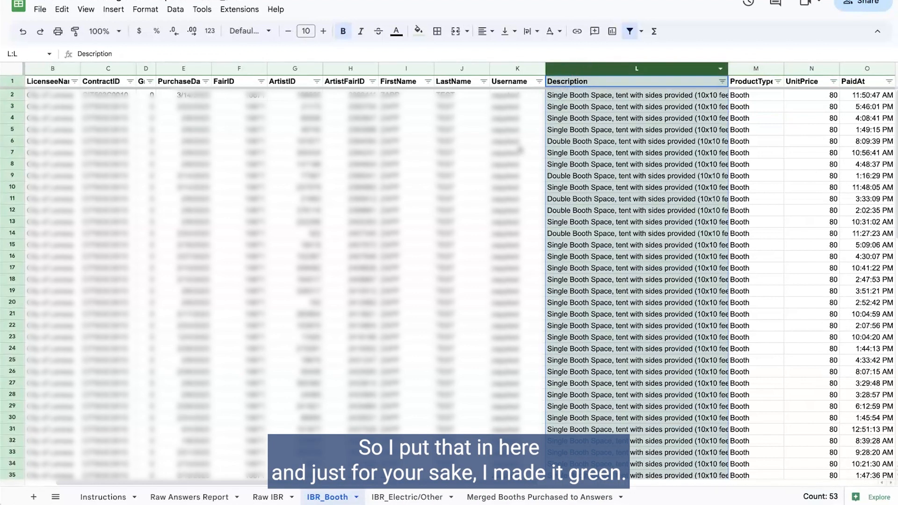
left_click(657, 107)
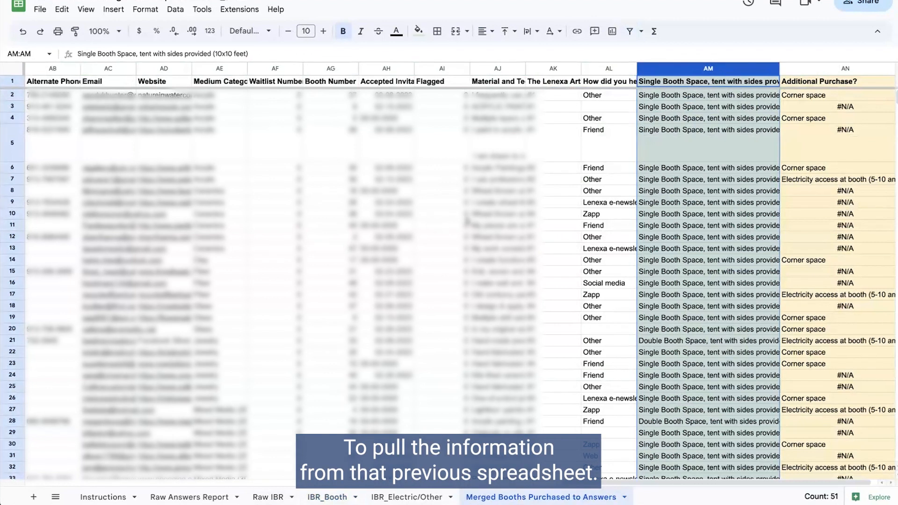
Review the VLOOKUP formulas in AM2 and AM3, select the Additional Purchase? column, then open IBR_Electric/Other
left_click(651, 98)
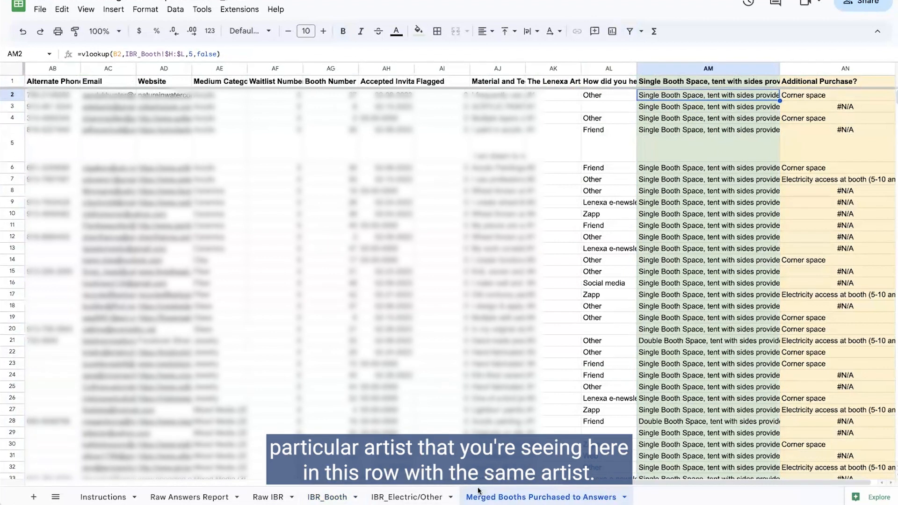
left_click(12, 94)
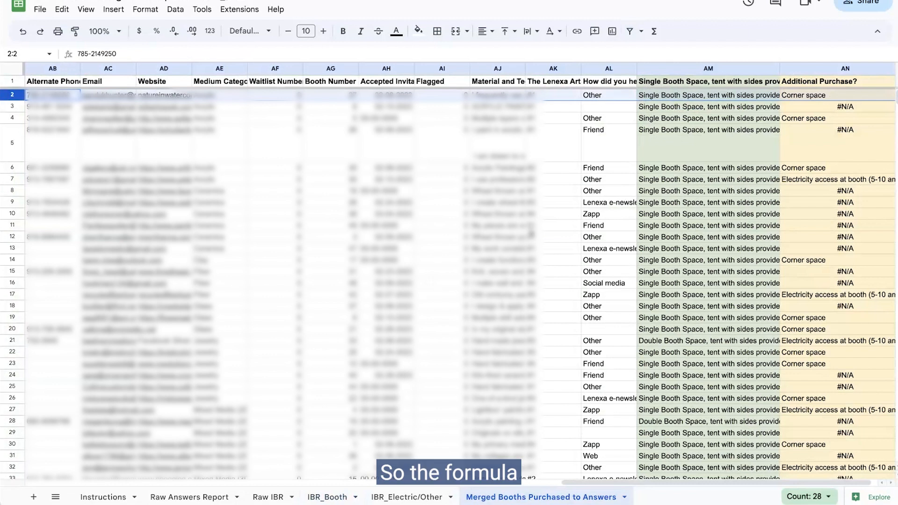
left_click(686, 105)
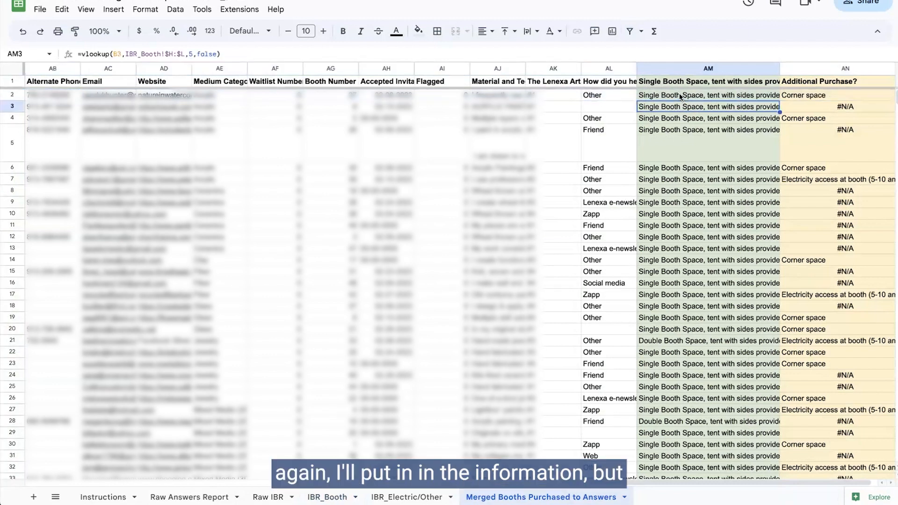
left_click(681, 97)
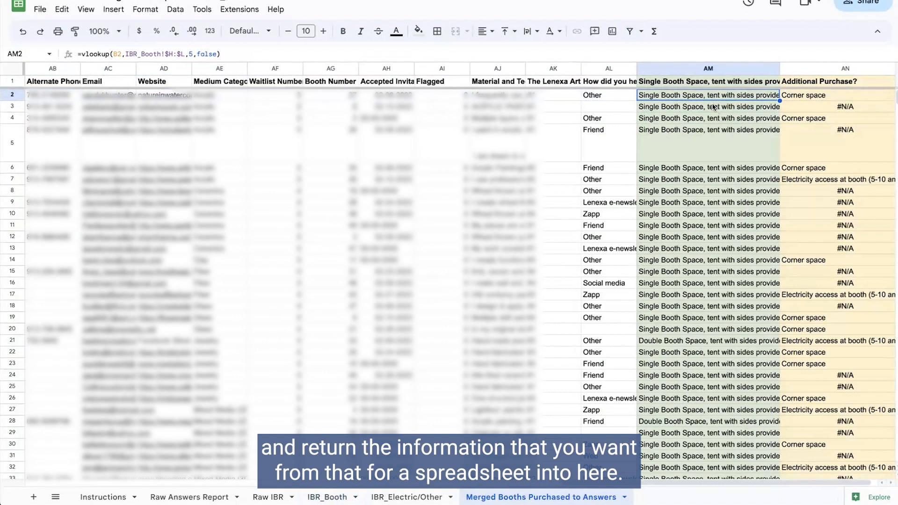
left_click(802, 69)
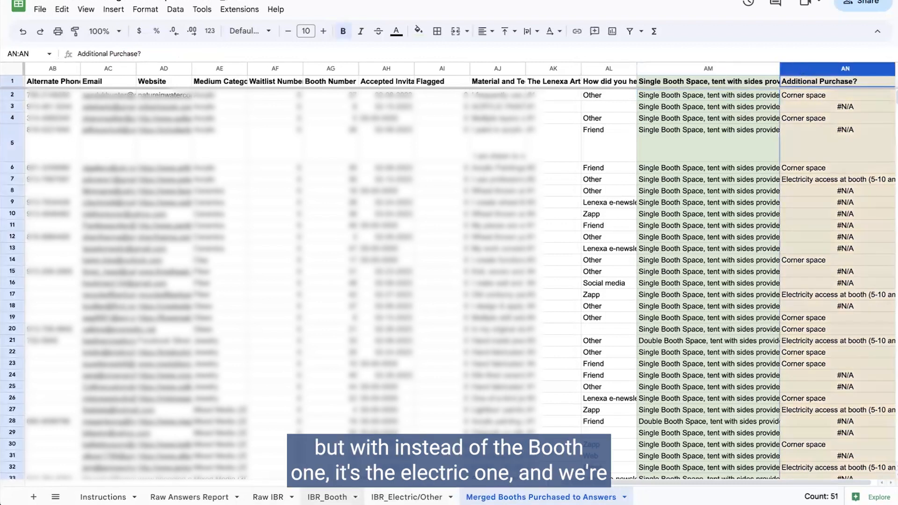
left_click(407, 497)
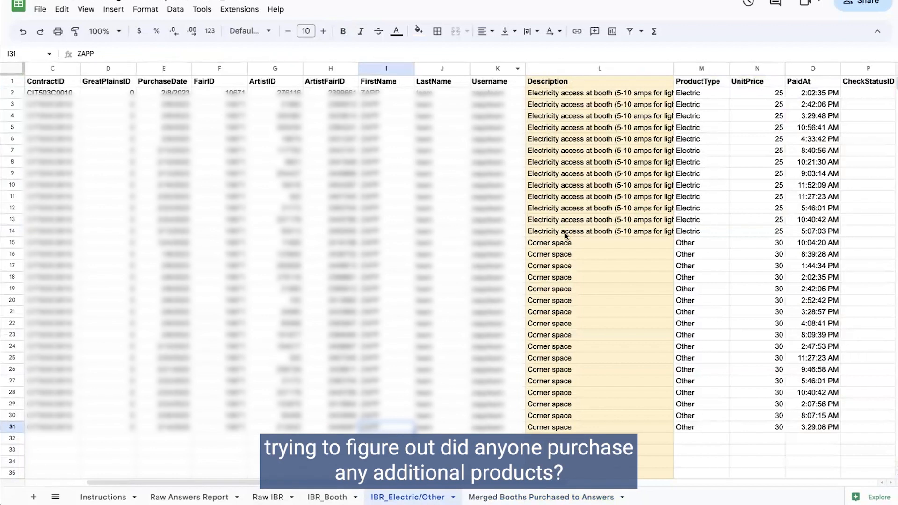
Change the AN2 VLOOKUP column index to 5 so it returns Corner space
left_click(523, 496)
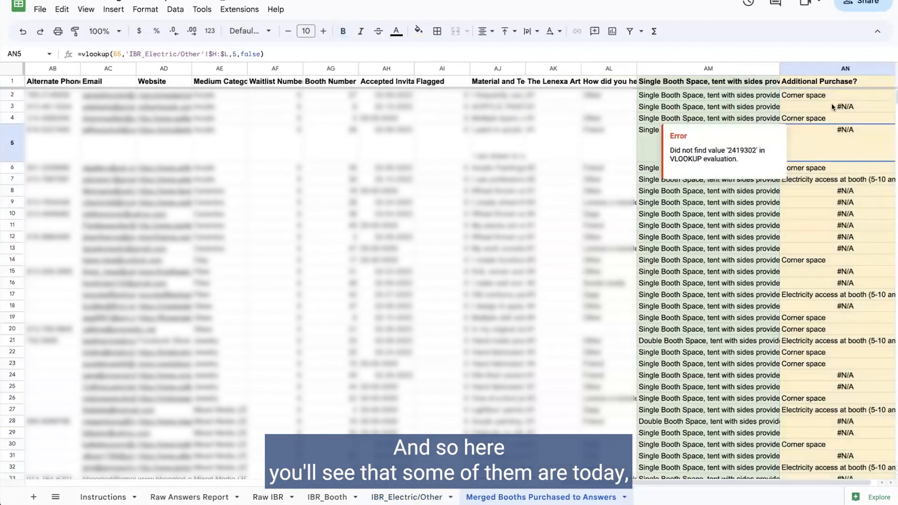
mouse_move(834, 111)
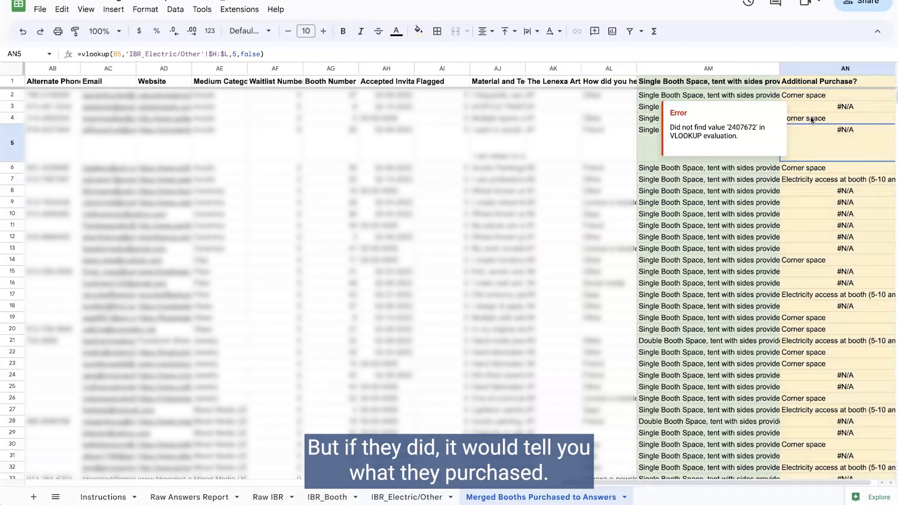
key("Up")
key("Up")
key("Up")
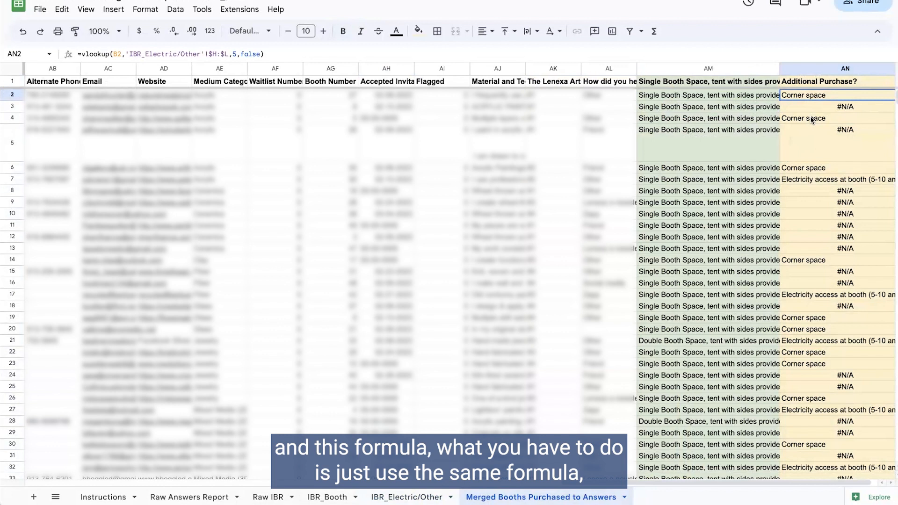
left_click(235, 54)
type("5")
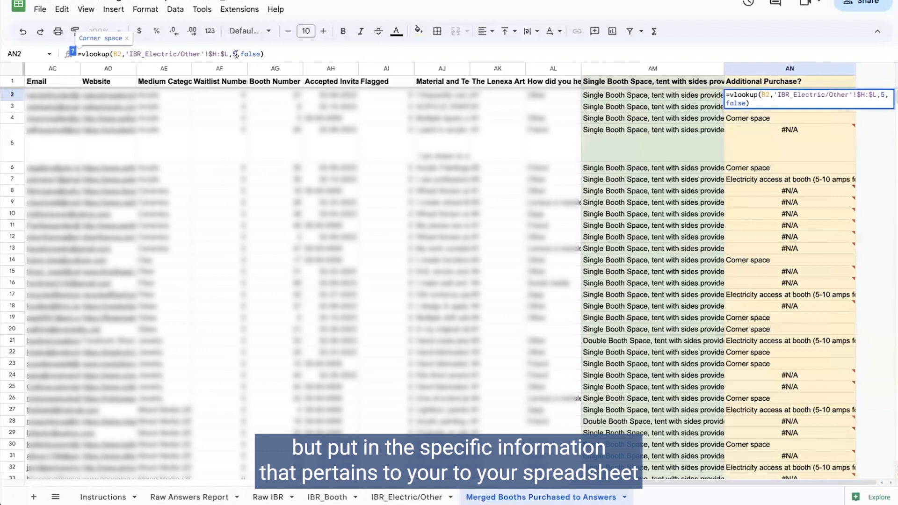
left_click(273, 52)
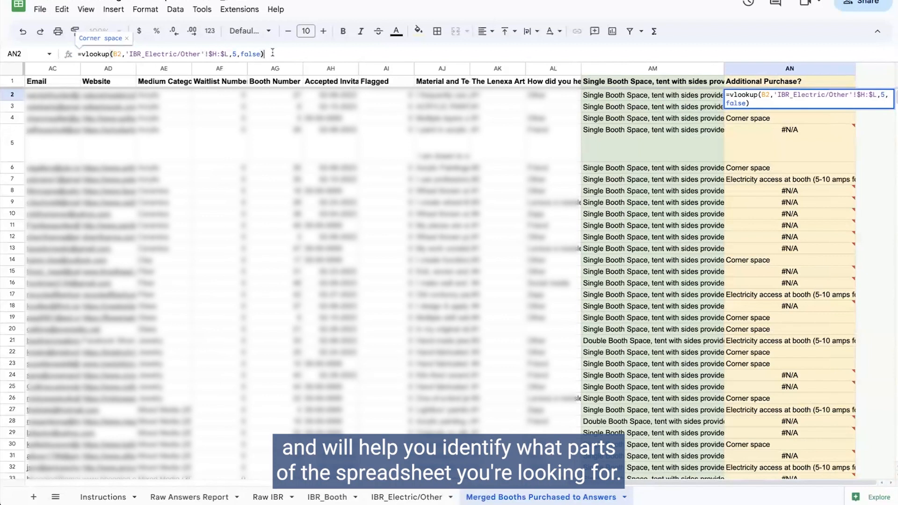
left_click(612, 107)
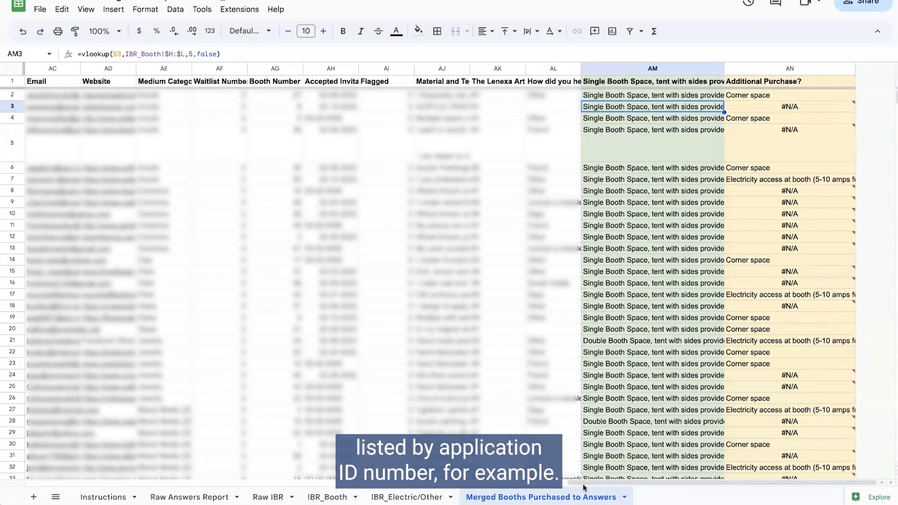
Scroll through the Merged Booths Purchased to Answers columns, then go to the Instructions sheet
scroll(115, 374, "left", 3)
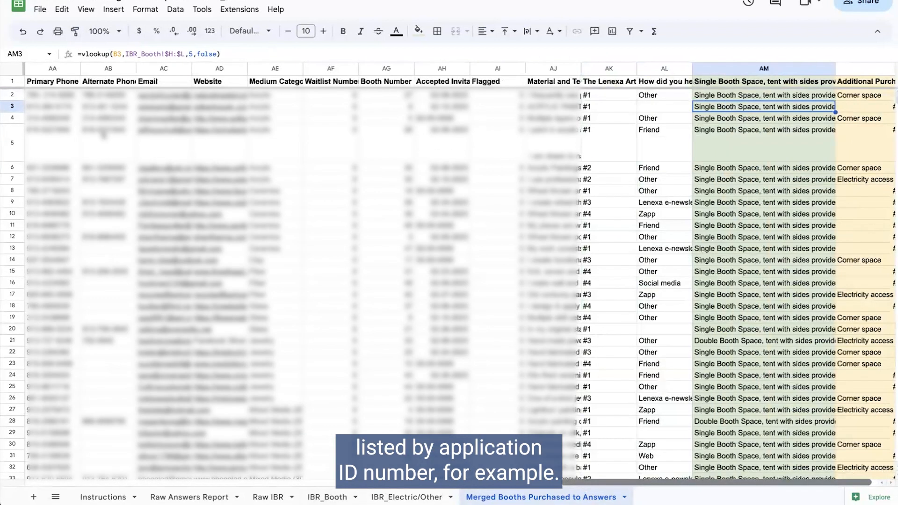
scroll(115, 101, "left", 15)
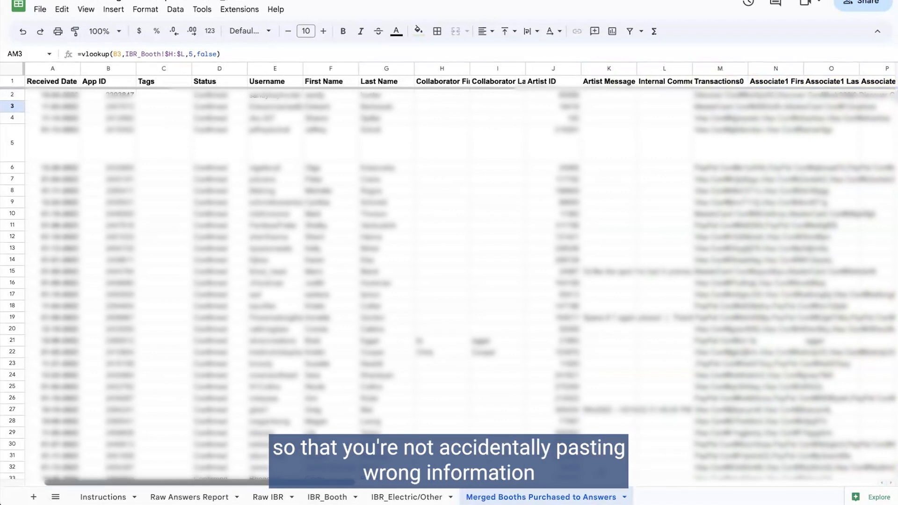
scroll(661, 476, "right", 3)
scroll(796, 466, "right", 10)
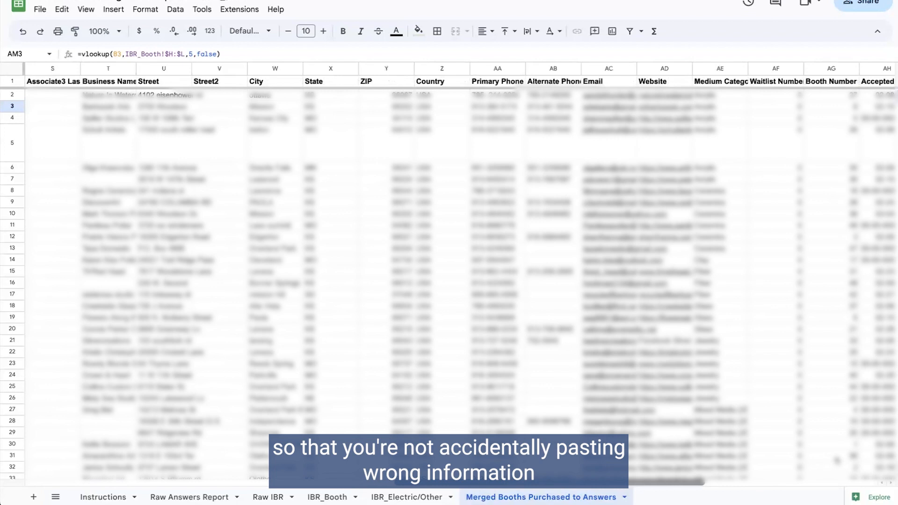
scroll(859, 461, "right", 6)
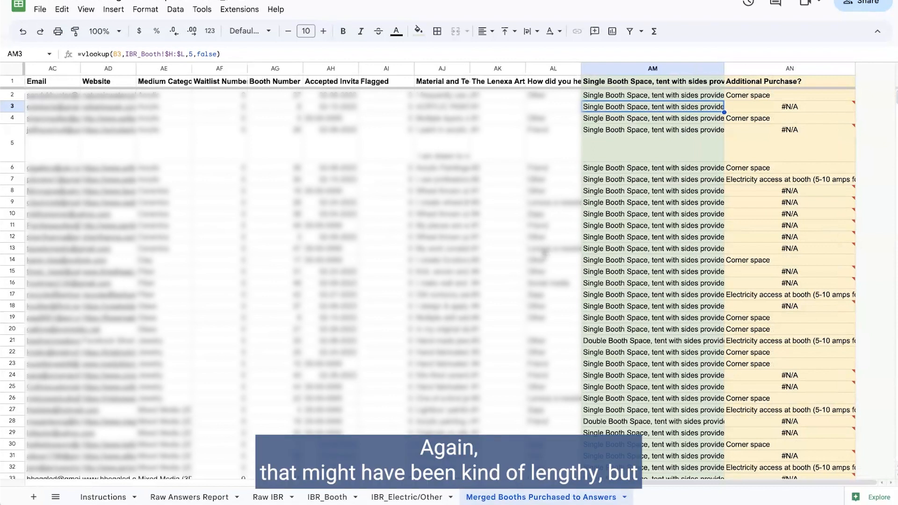
scroll(449, 280, "down", 1)
scroll(564, 242, "up", 1)
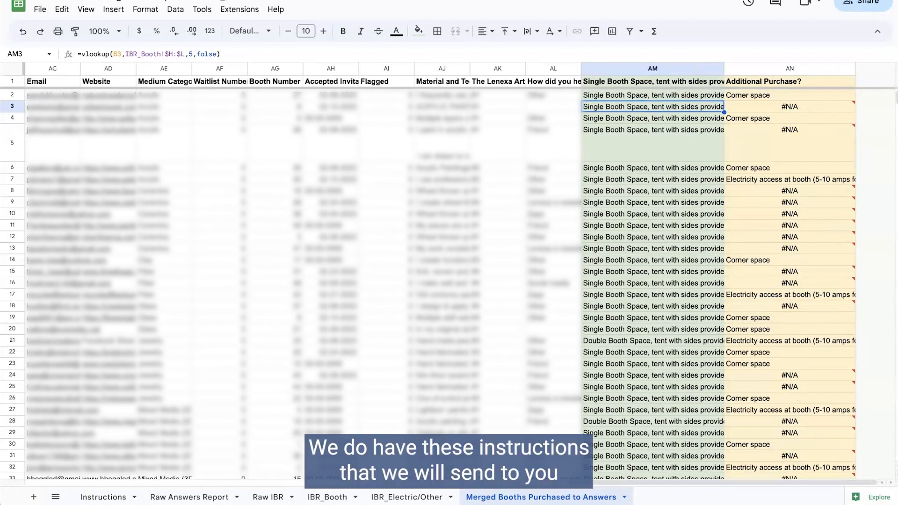
left_click(121, 491)
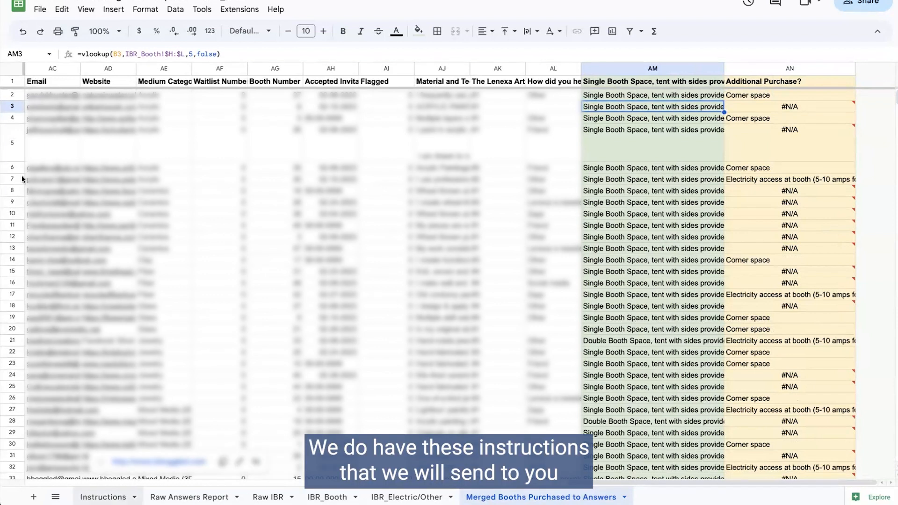